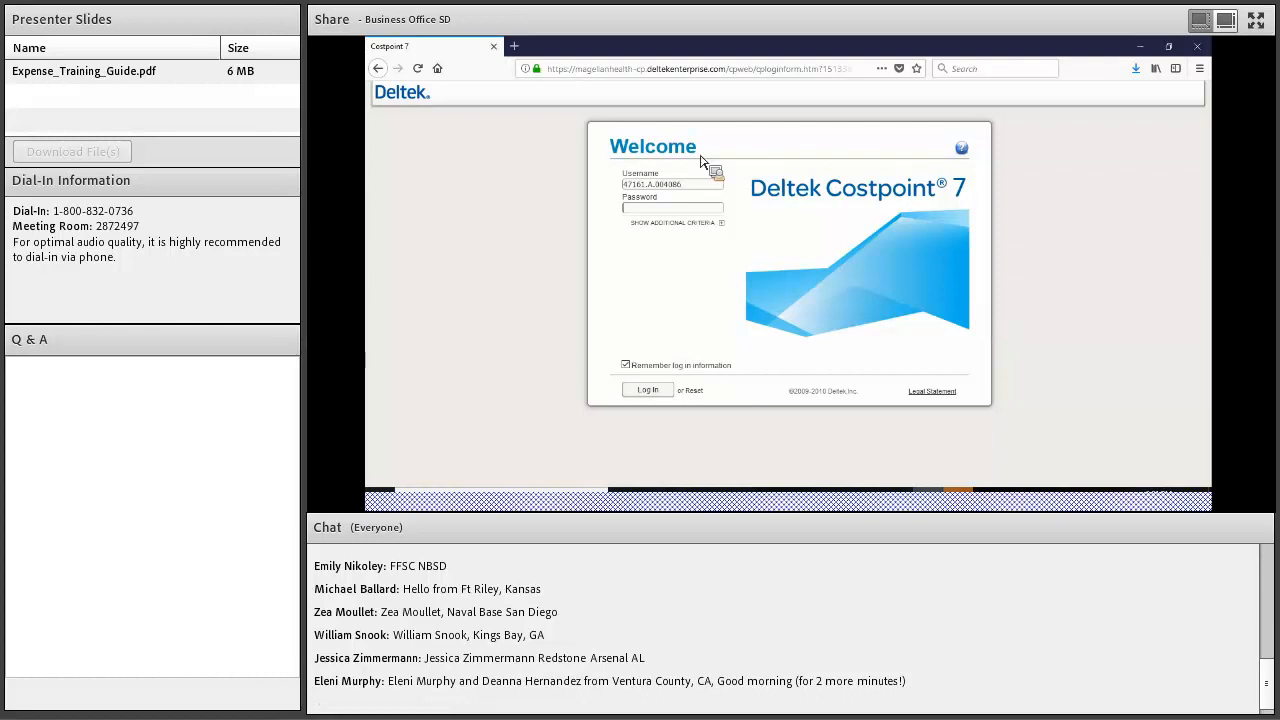
# Erase the remembered username and expand the System, Application and Company login fields
pyautogui.tripleClick(711, 183)
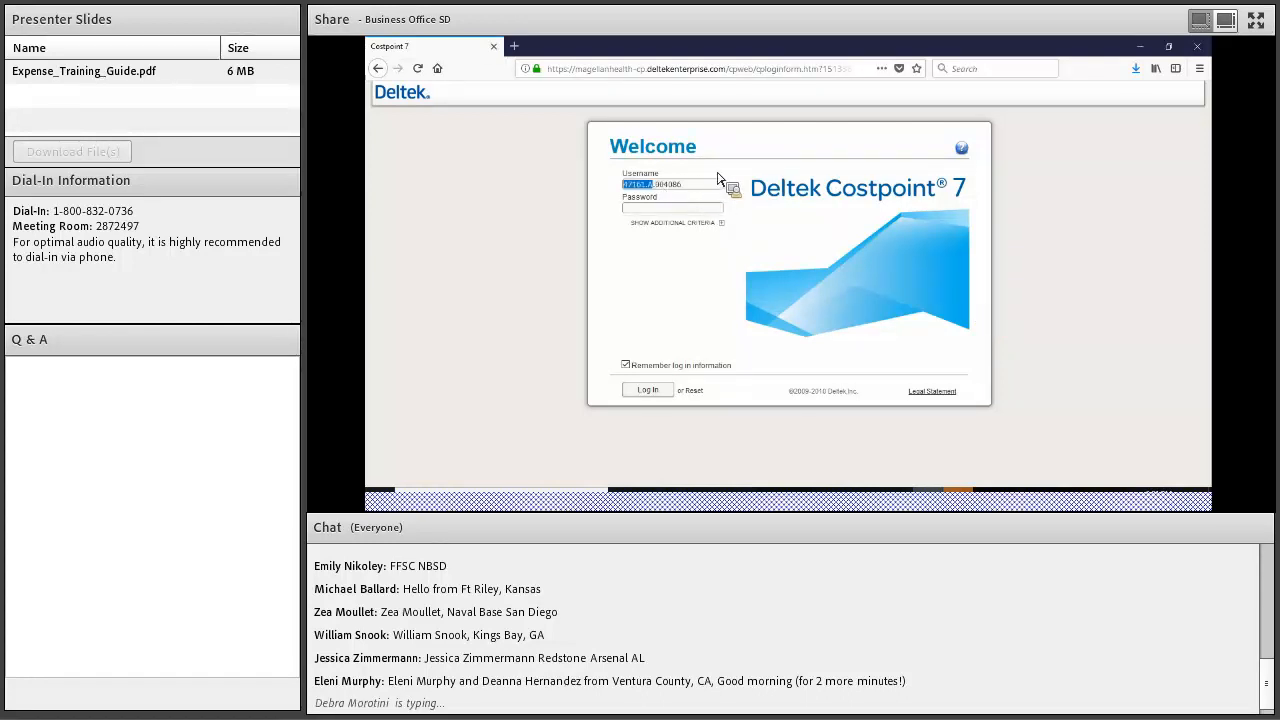
pyautogui.press('BackSpace')
pyautogui.click(673, 222)
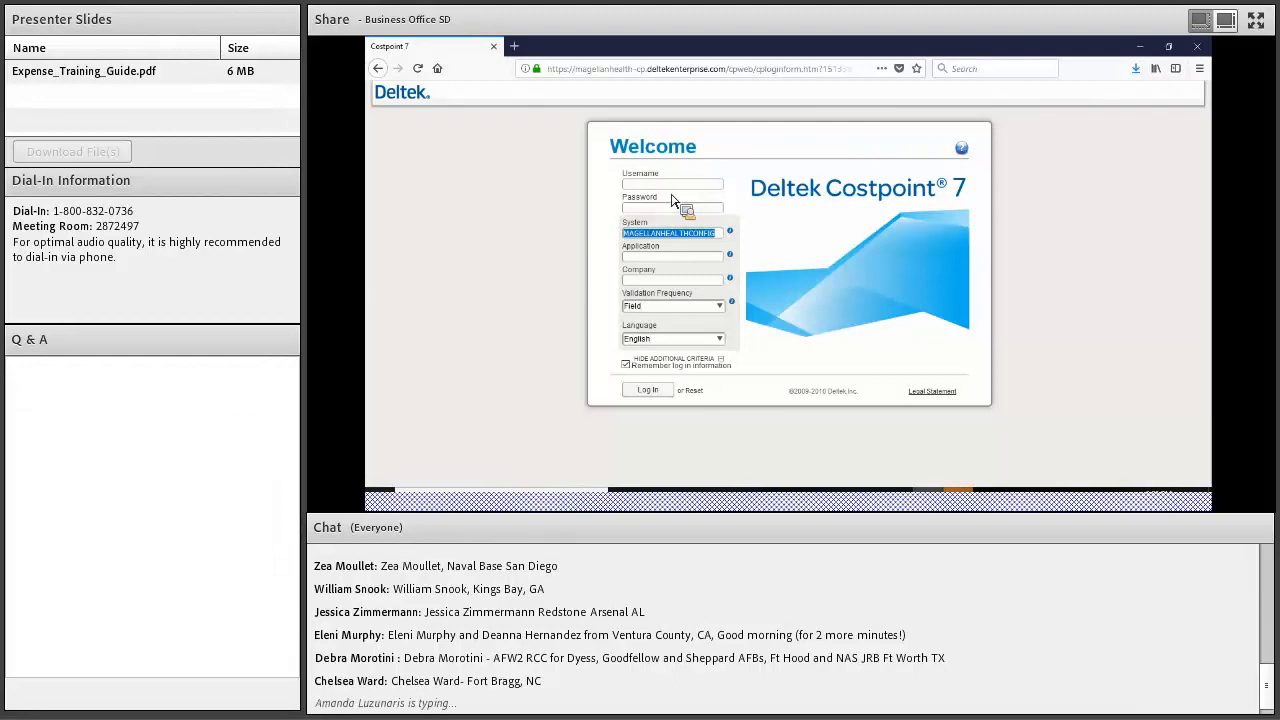
pyautogui.click(818, 264)
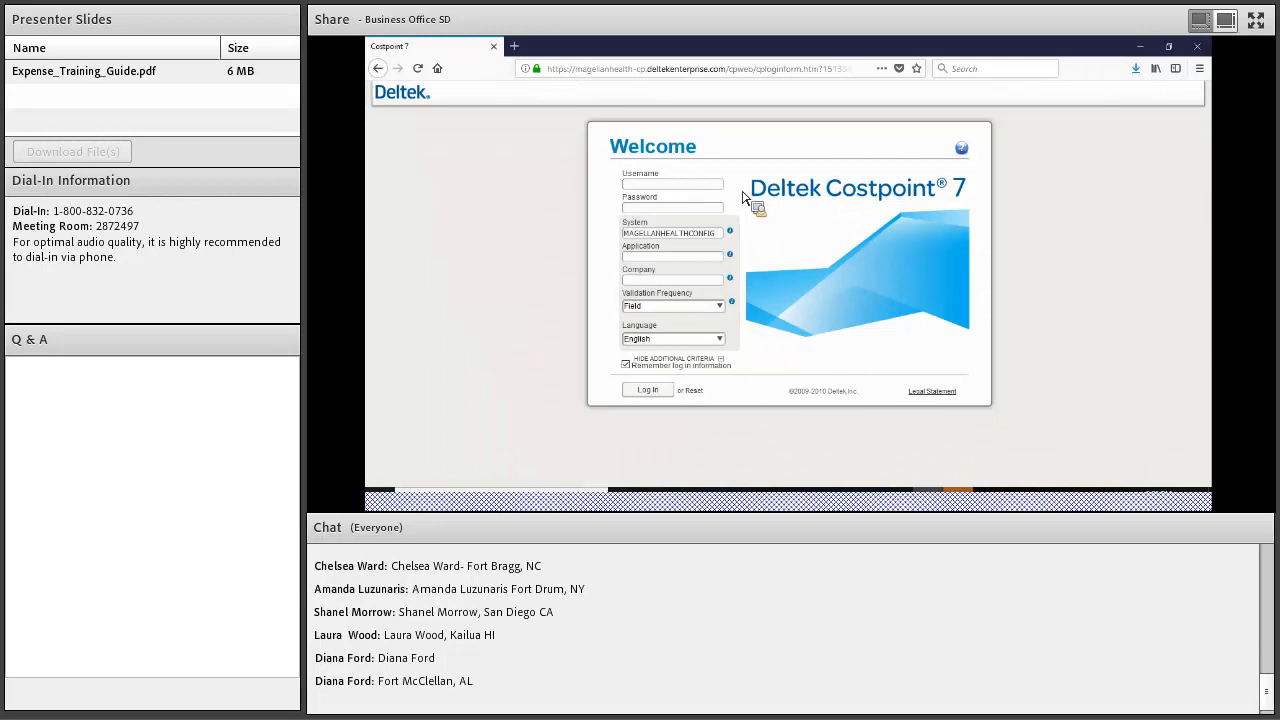
# Sign in to Costpoint with the username and account password
pyautogui.write('47161.A.004086')
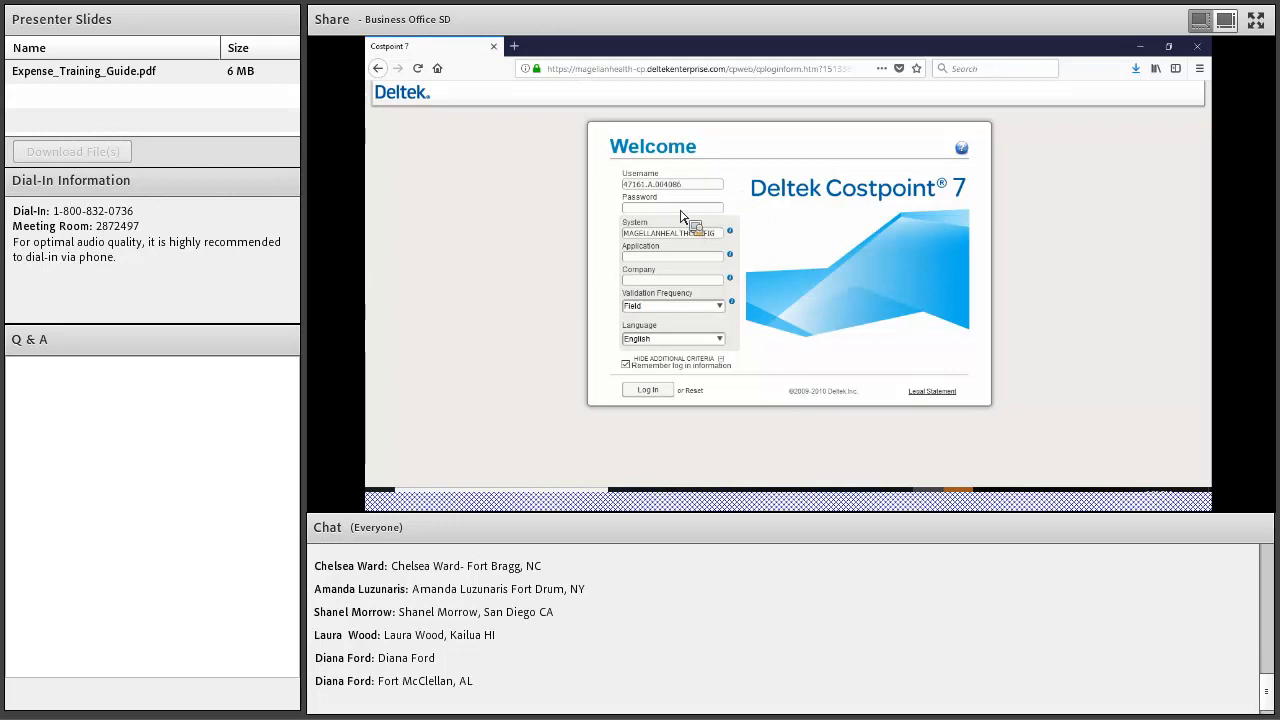
pyautogui.click(681, 211)
pyautogui.write('•••••••••')
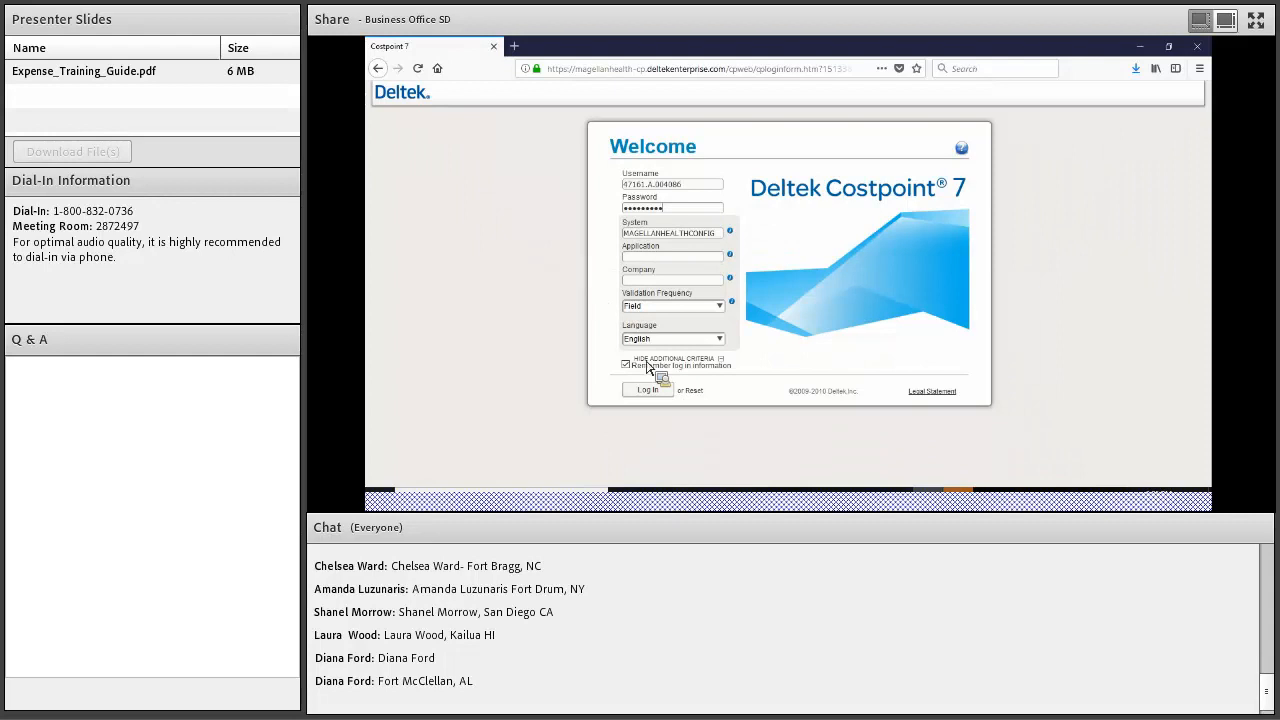
pyautogui.click(660, 391)
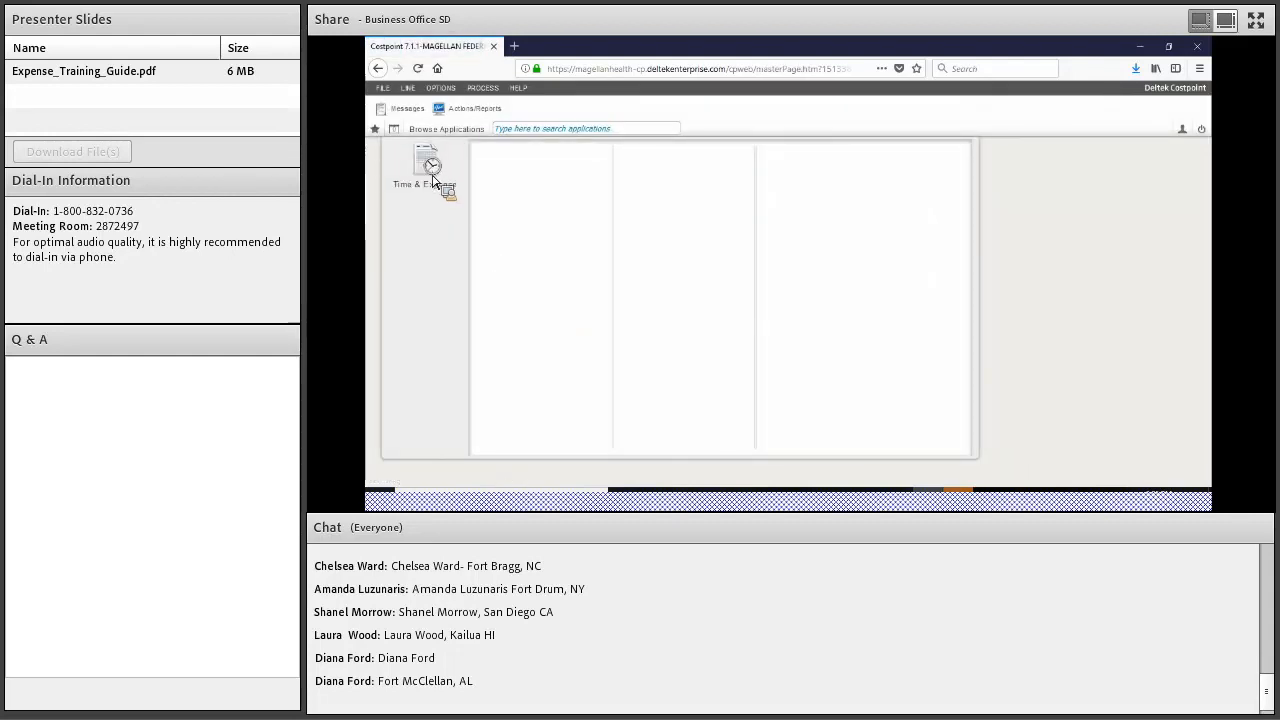
# Go to Time & Expense > Expense > Expense Reports > Manage Expense Report
pyautogui.click(435, 178)
pyautogui.click(571, 171)
pyautogui.click(705, 172)
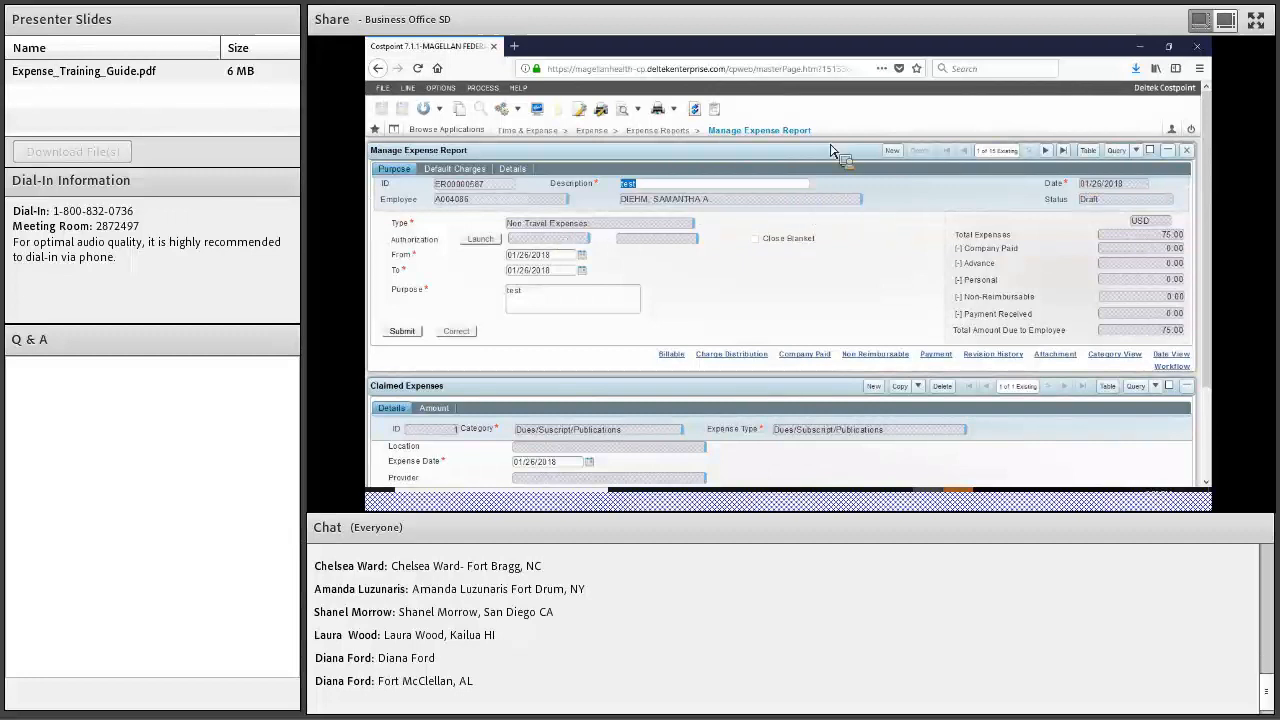
# Start a new expense report described 'test' with a start date of 11/01/2017
pyautogui.click(891, 152)
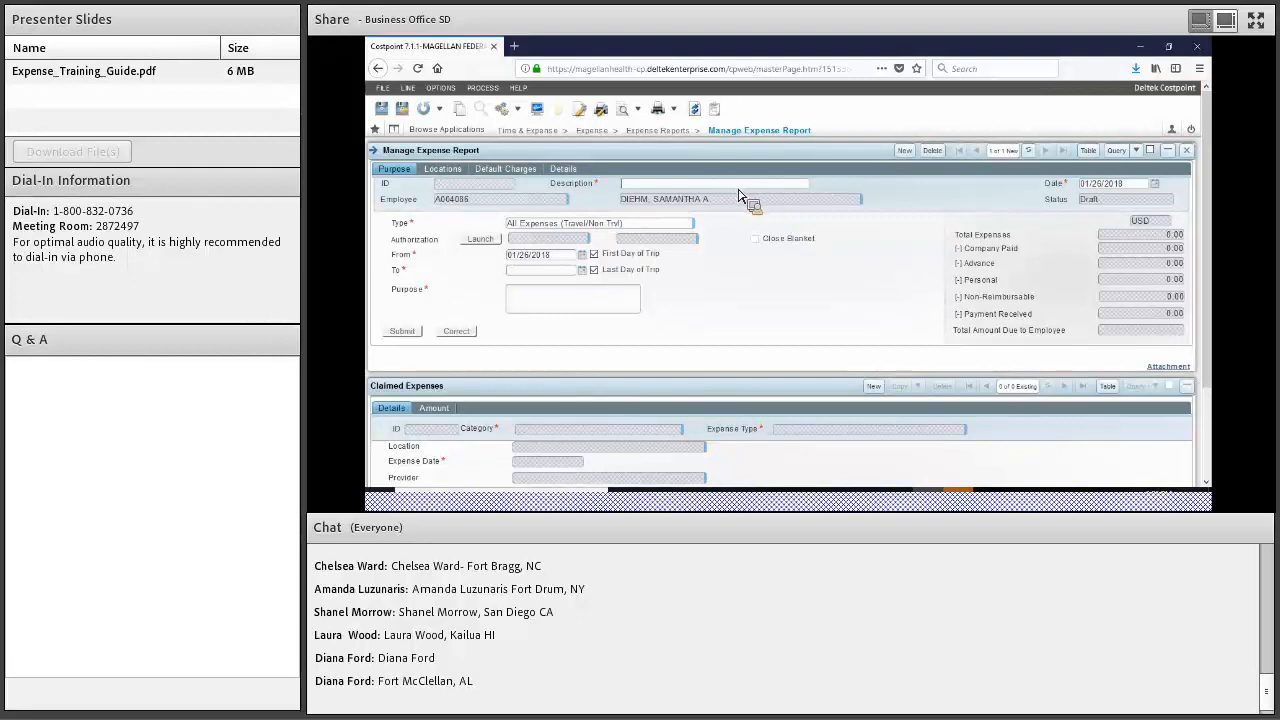
pyautogui.write('test')
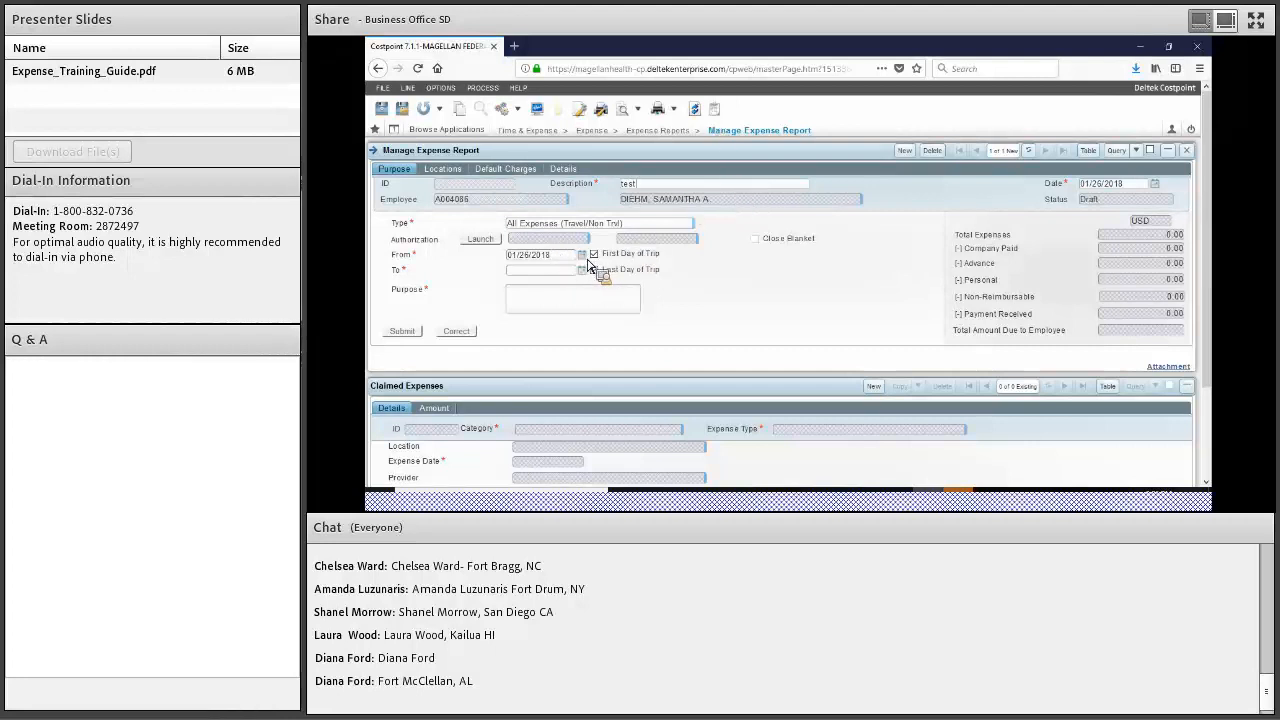
pyautogui.click(581, 269)
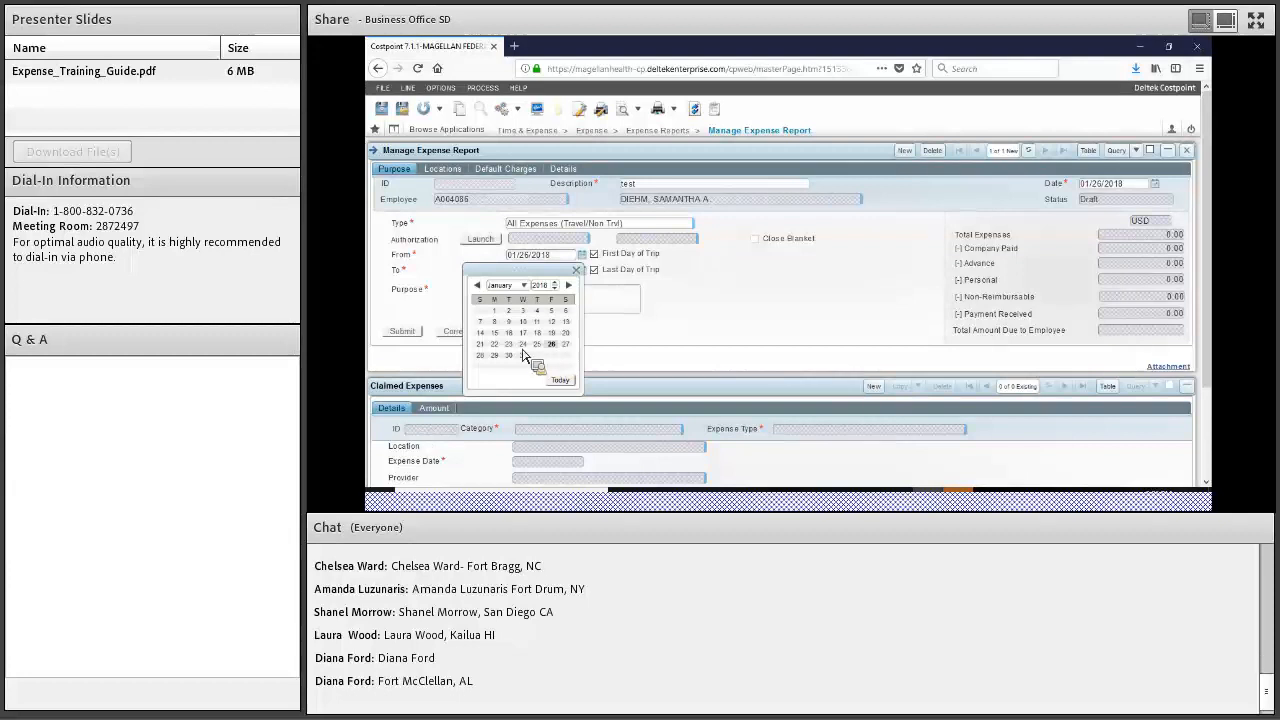
pyautogui.click(478, 286)
pyautogui.click(478, 286)
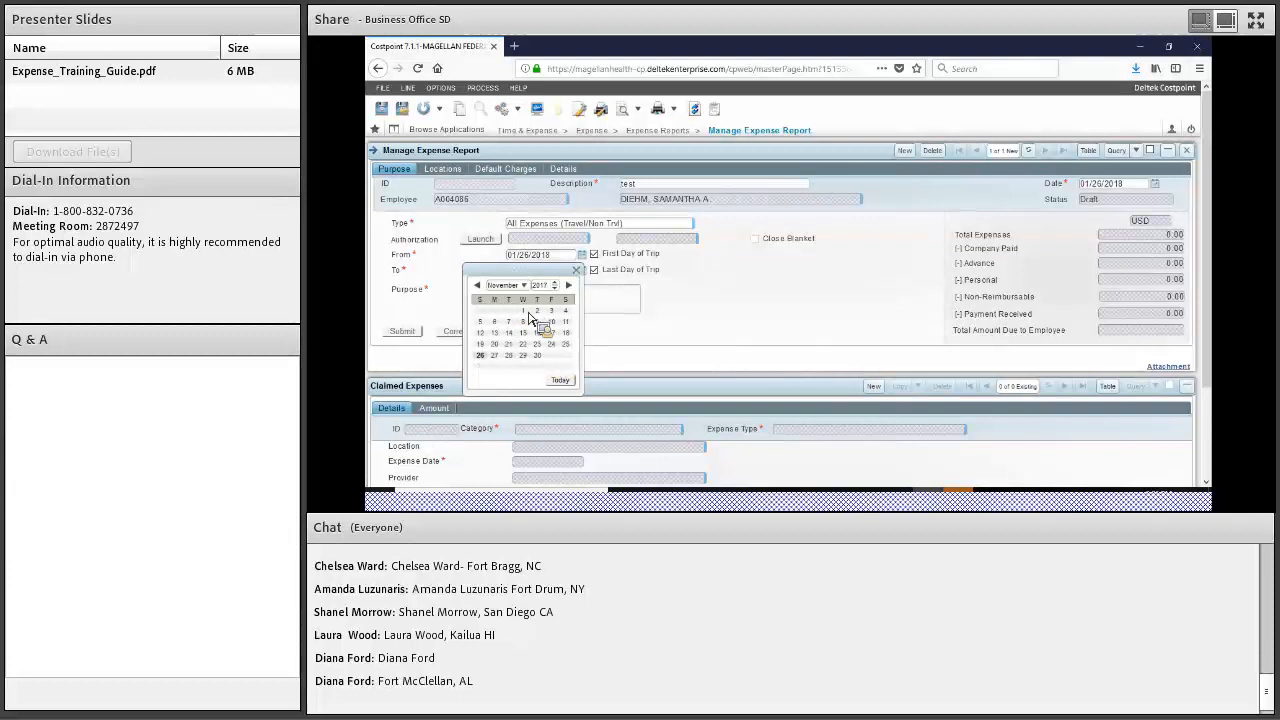
pyautogui.click(522, 310)
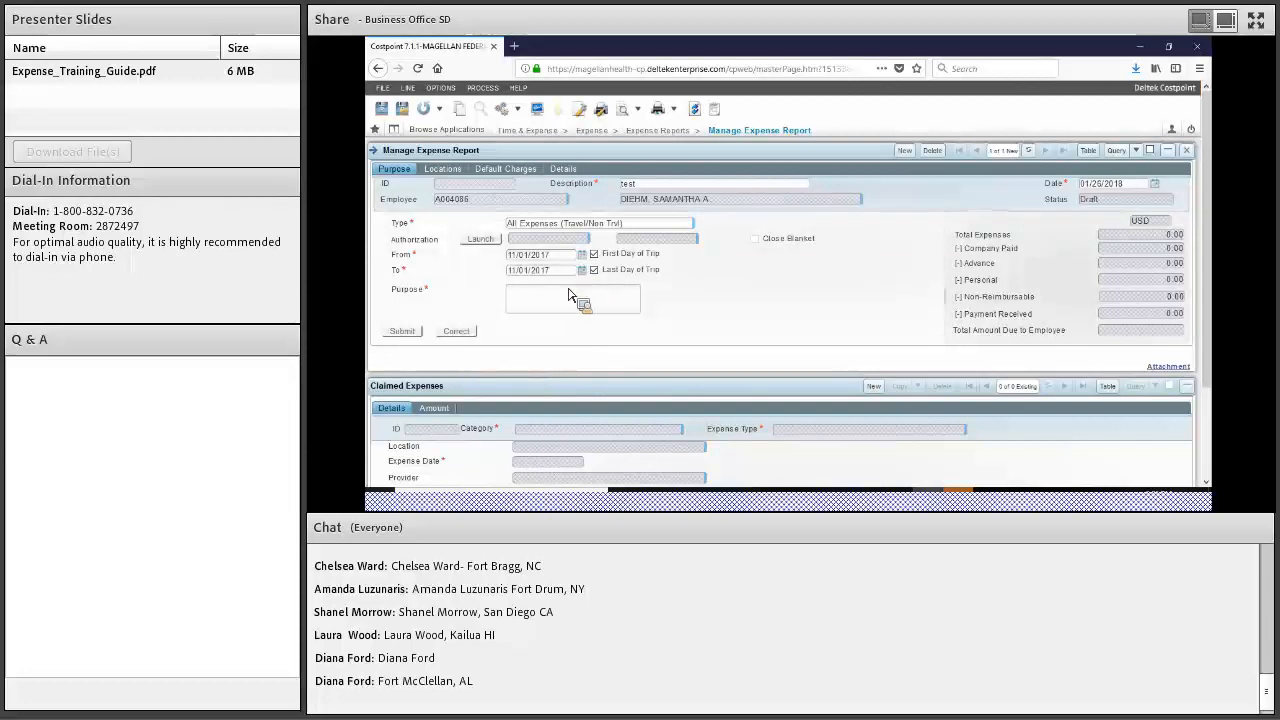
# Set the report's end date to 11/06/2017 and its purpose to 'test'
pyautogui.click(581, 269)
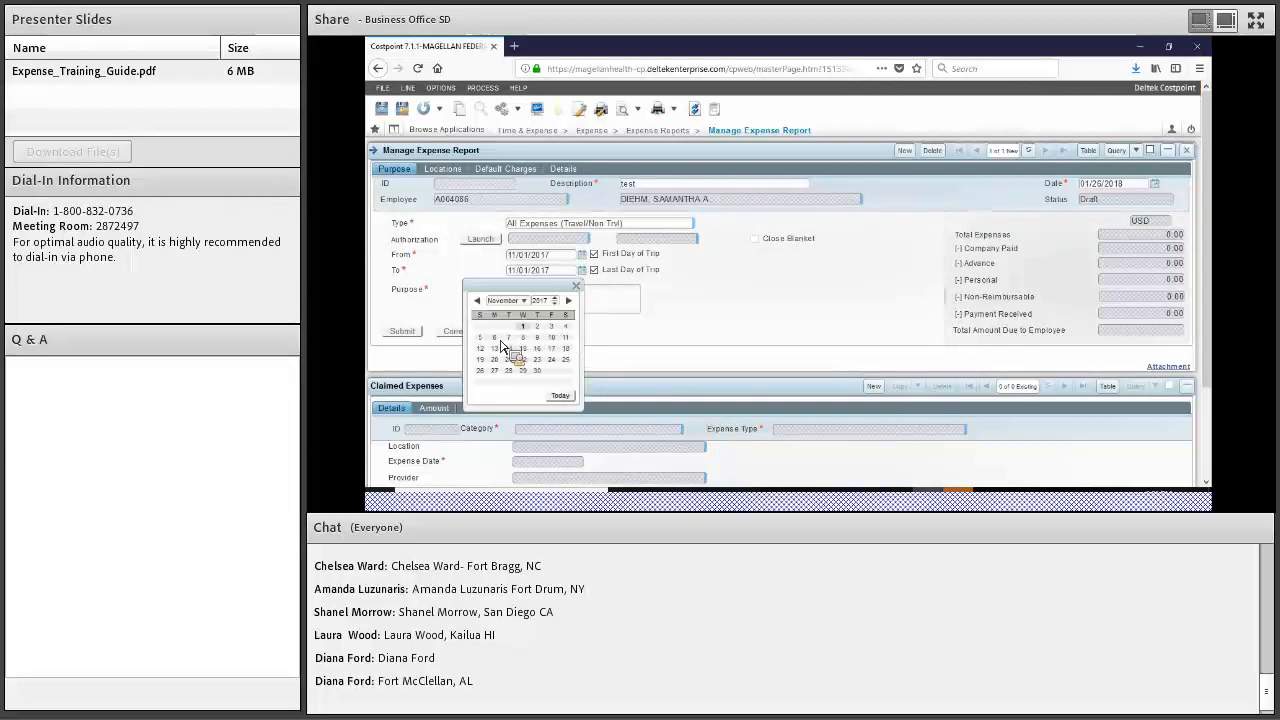
pyautogui.click(494, 337)
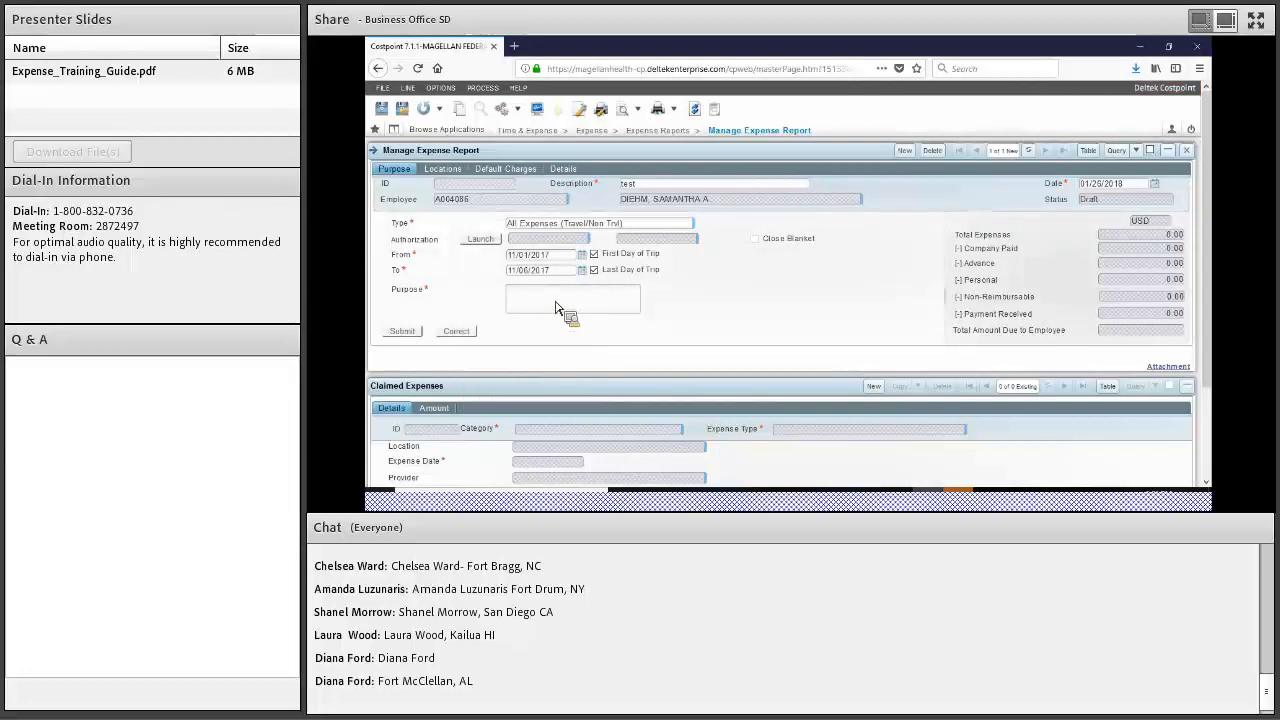
pyautogui.click(575, 297)
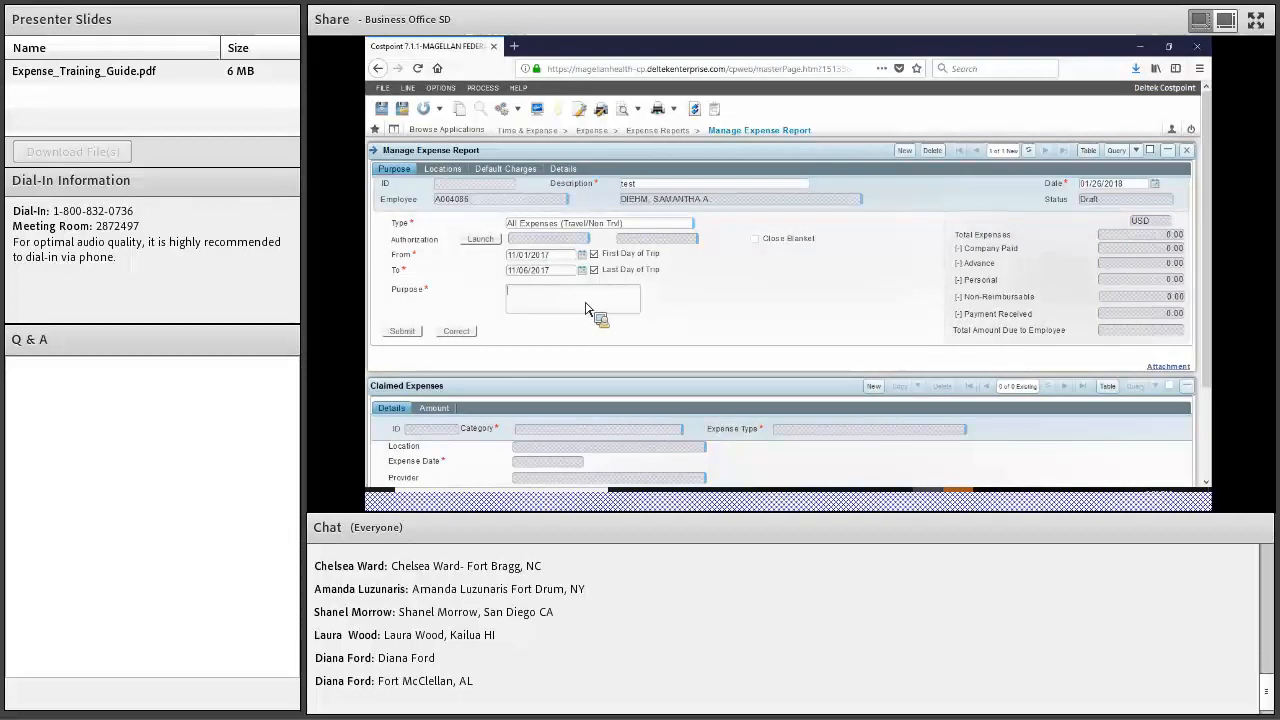
pyautogui.write('test')
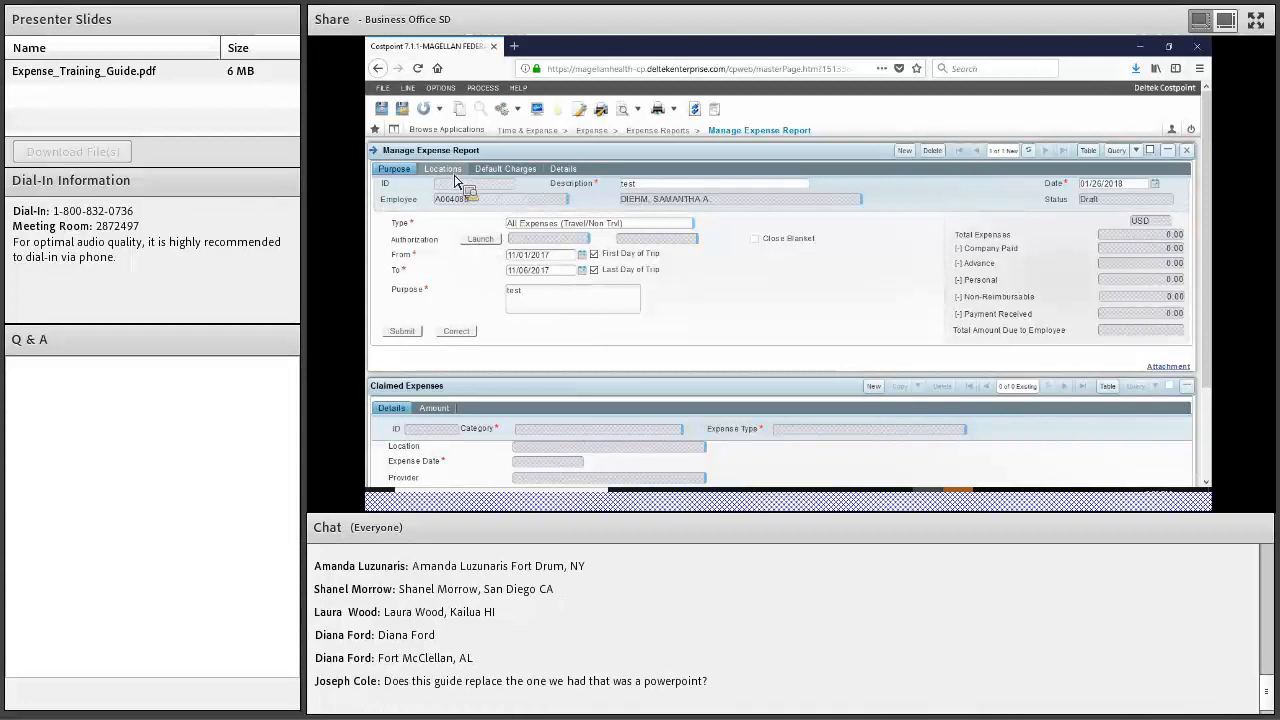
# On the Locations tab, set the trip location's country to UNITED STATES and state to WASHINGTON
pyautogui.click(455, 172)
pyautogui.click(819, 226)
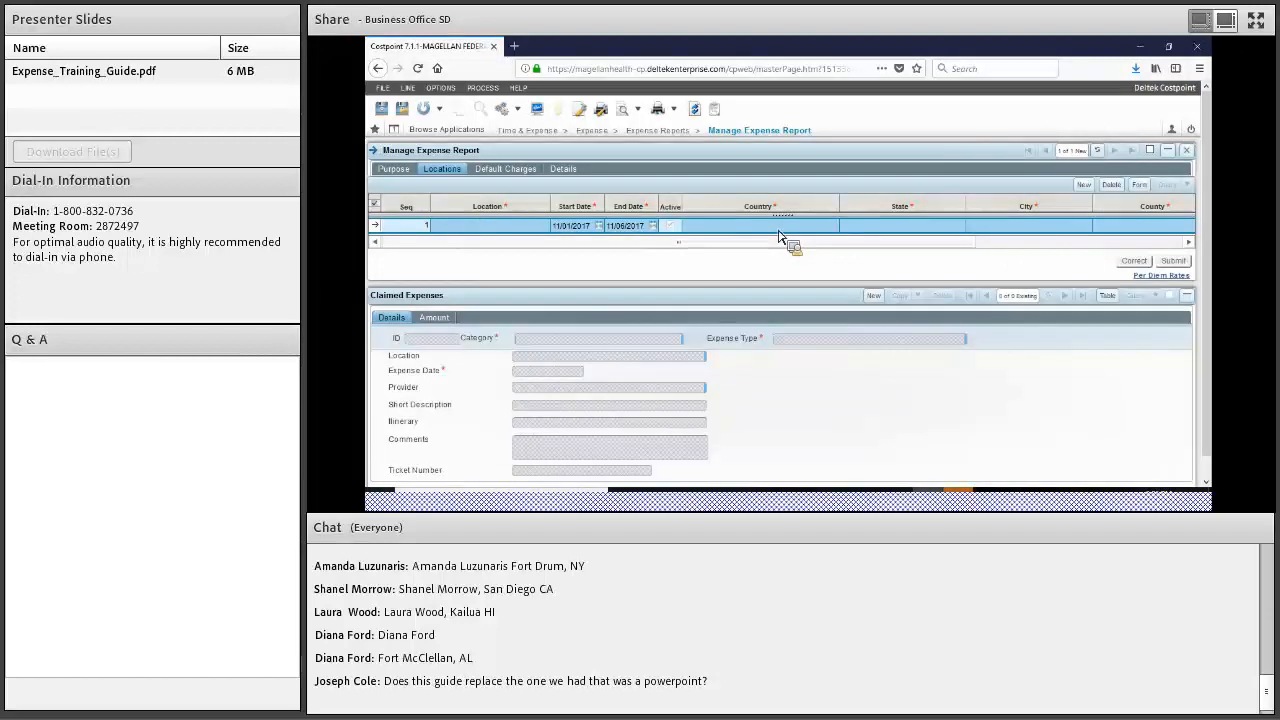
pyautogui.click(788, 231)
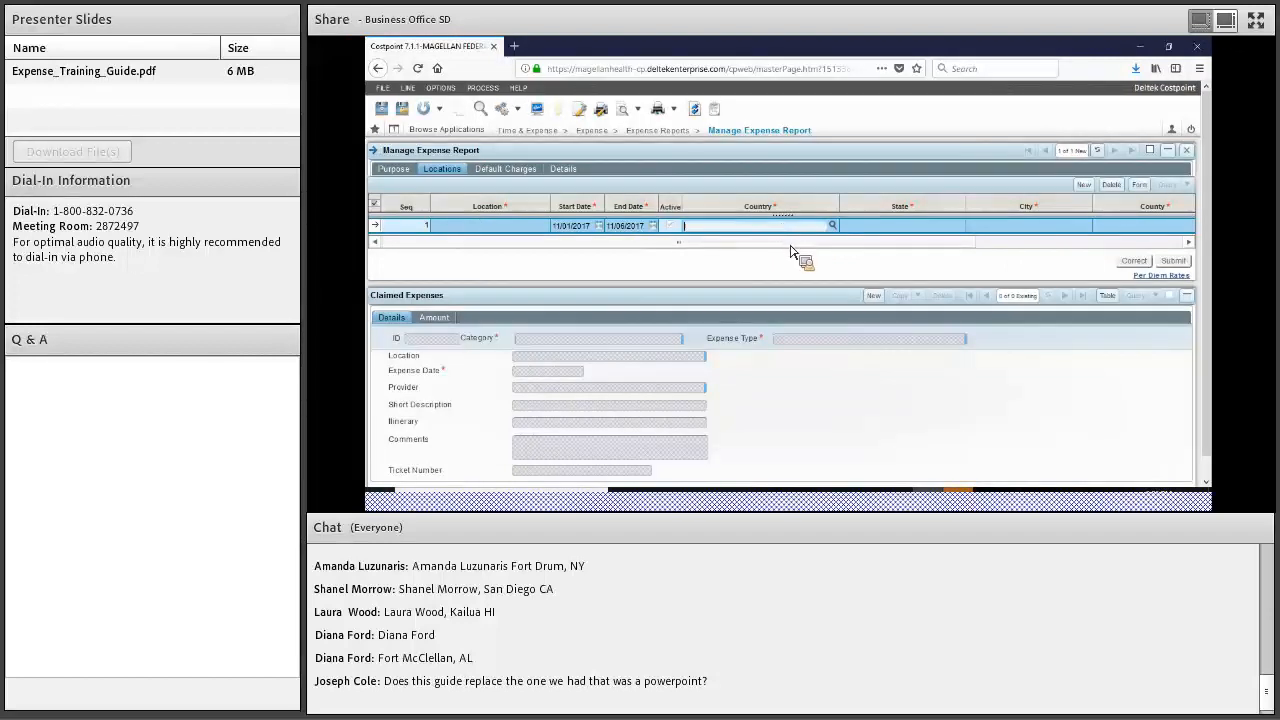
pyautogui.write('uni')
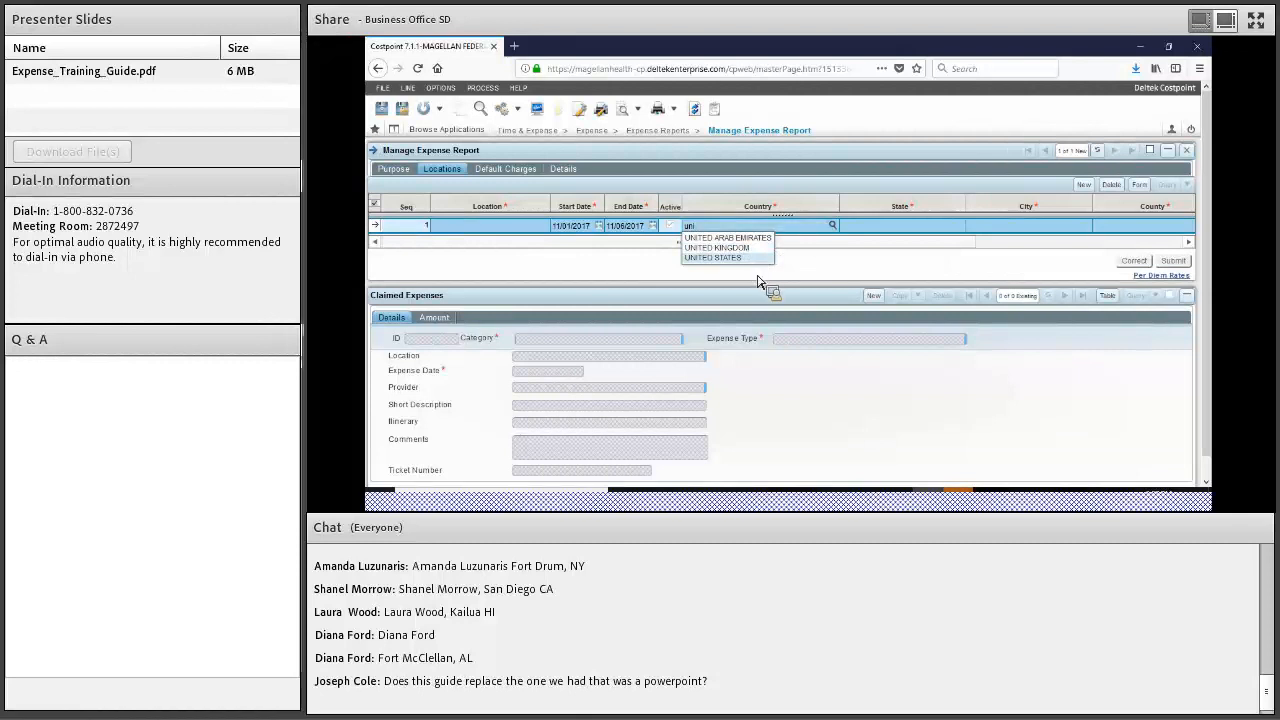
pyautogui.click(750, 259)
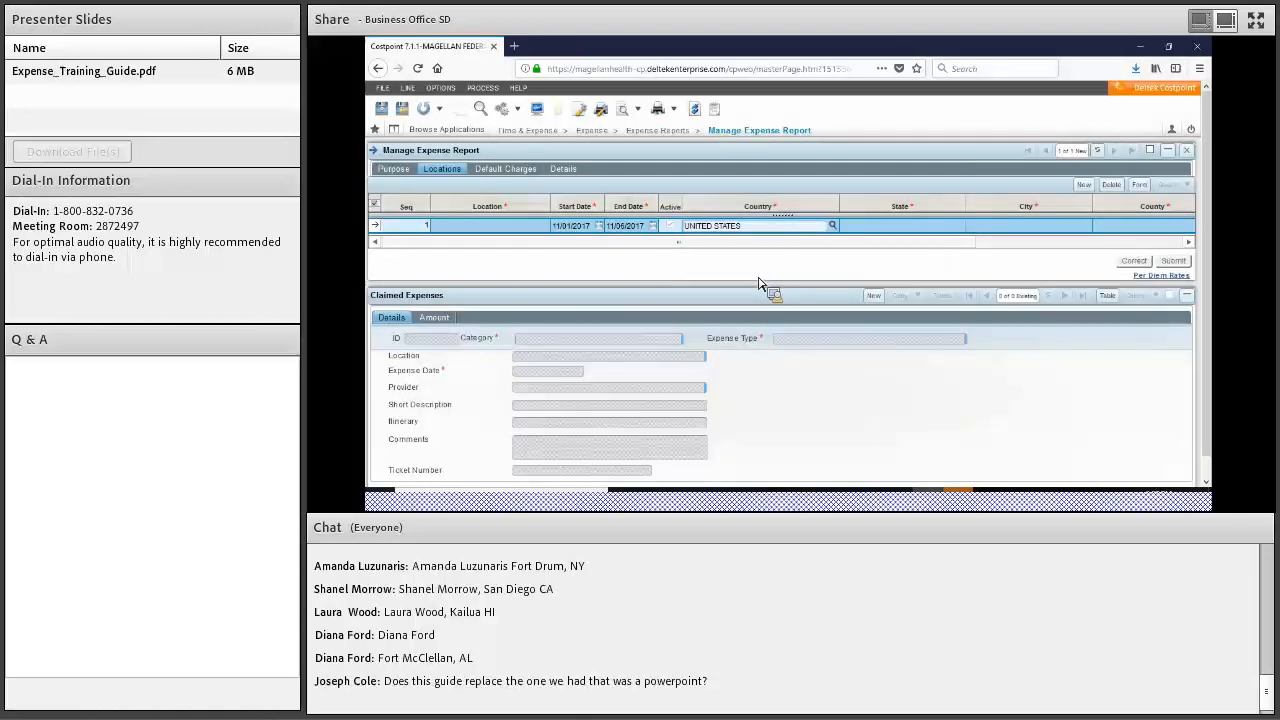
pyautogui.click(959, 227)
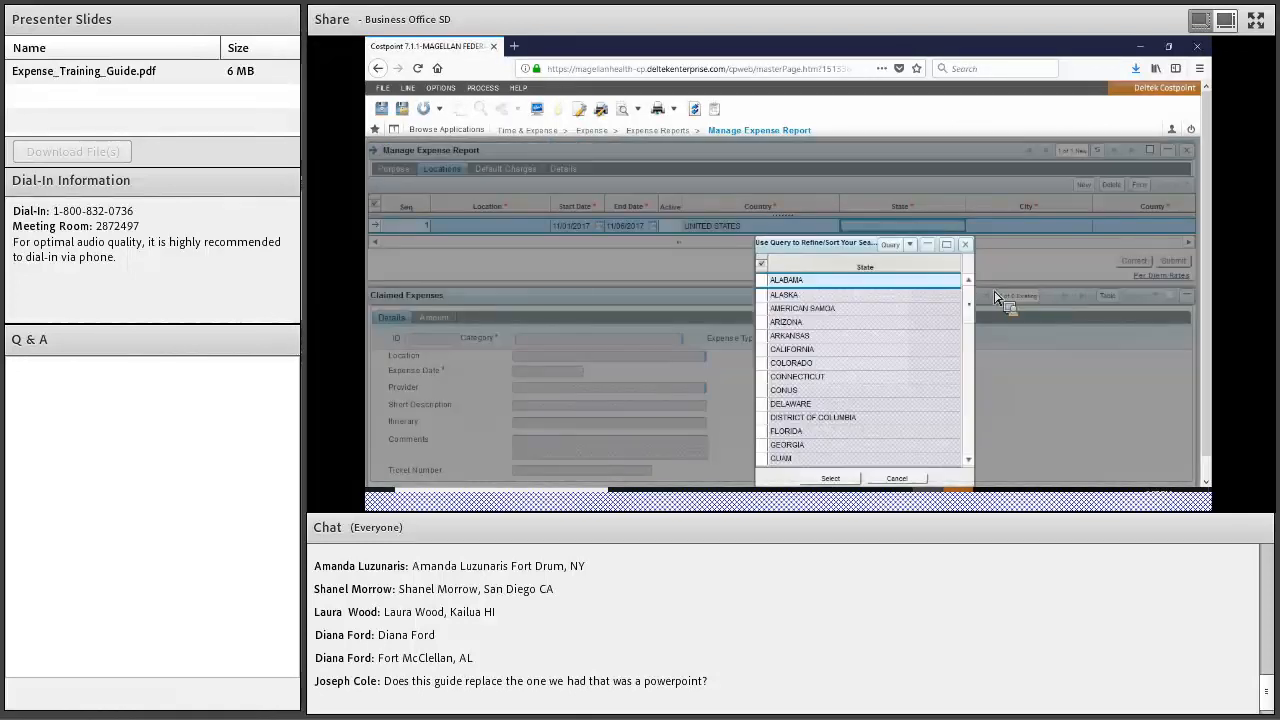
pyautogui.moveTo(973, 319); pyautogui.dragTo(893, 450)
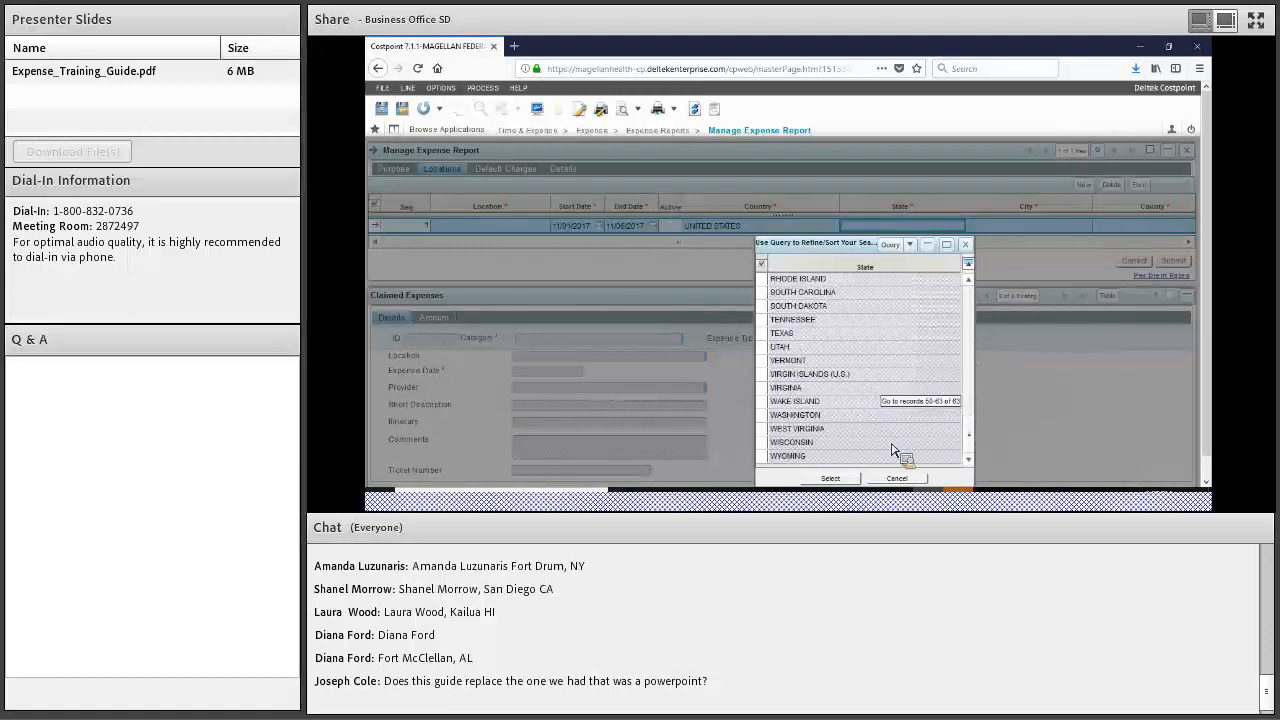
pyautogui.click(805, 415)
pyautogui.click(836, 480)
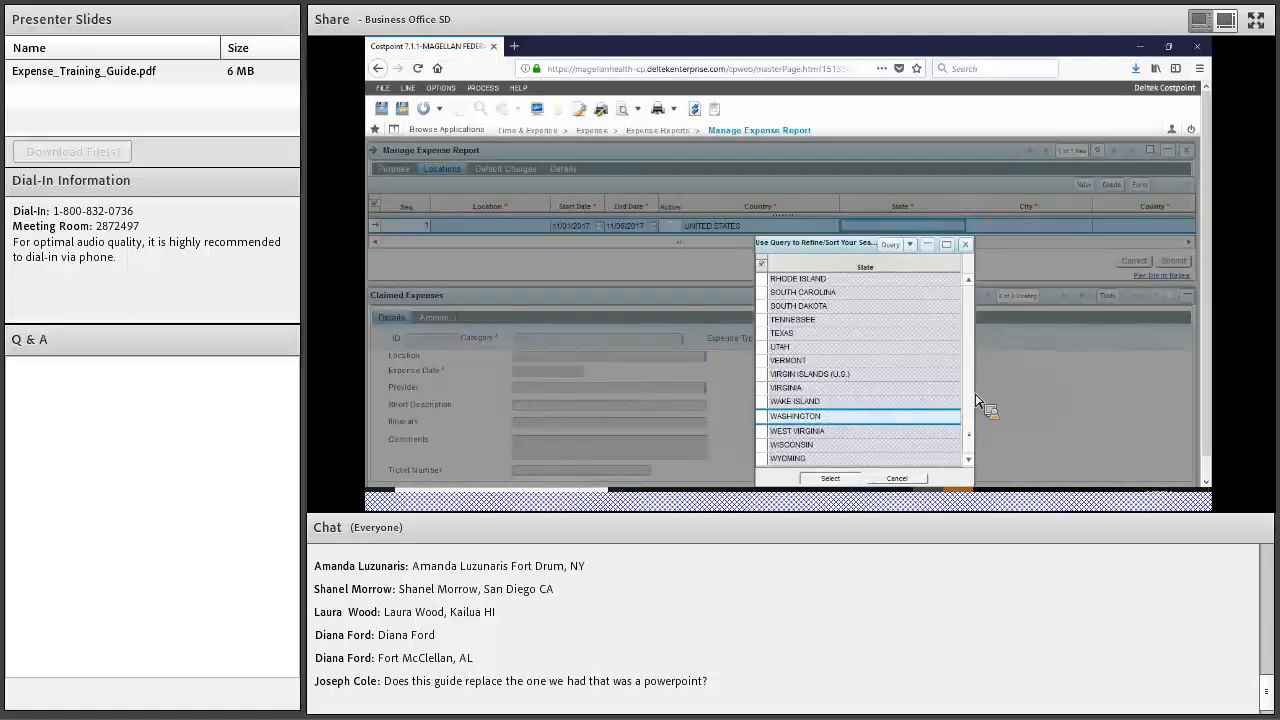
# Set the location's city to SEATTLE and add a blank second location row
pyautogui.click(1056, 231)
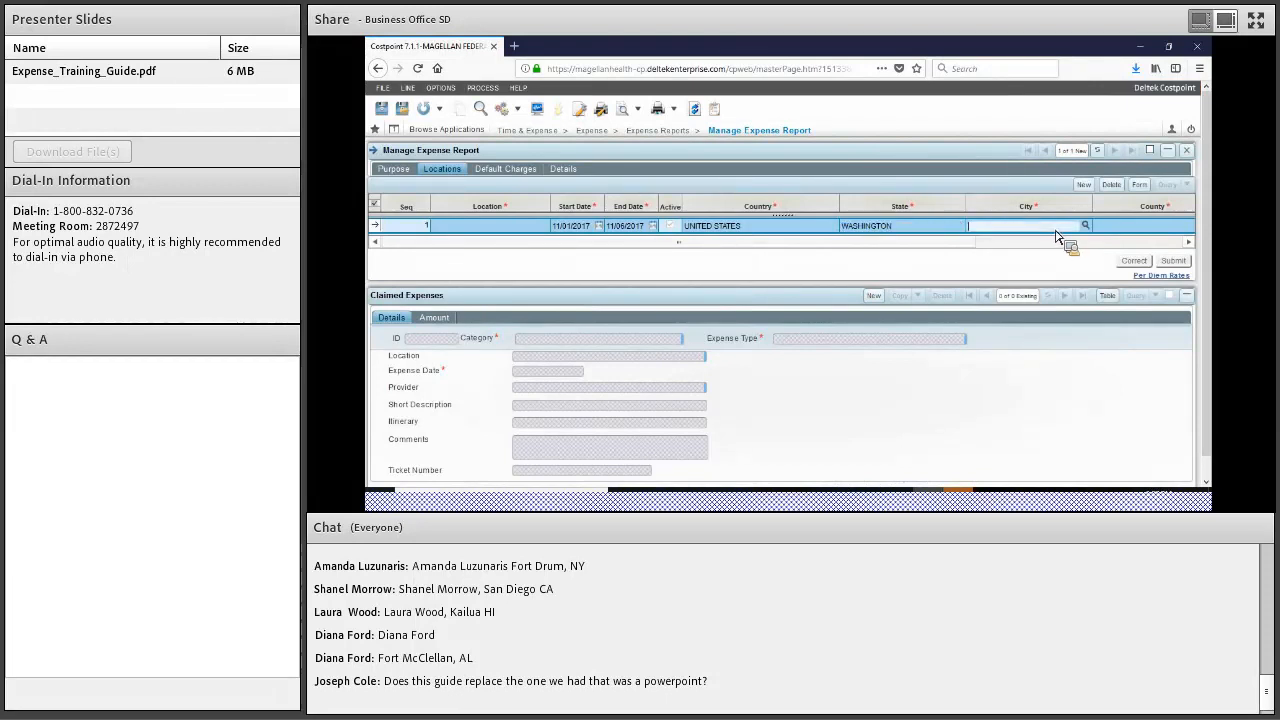
pyautogui.write('sea')
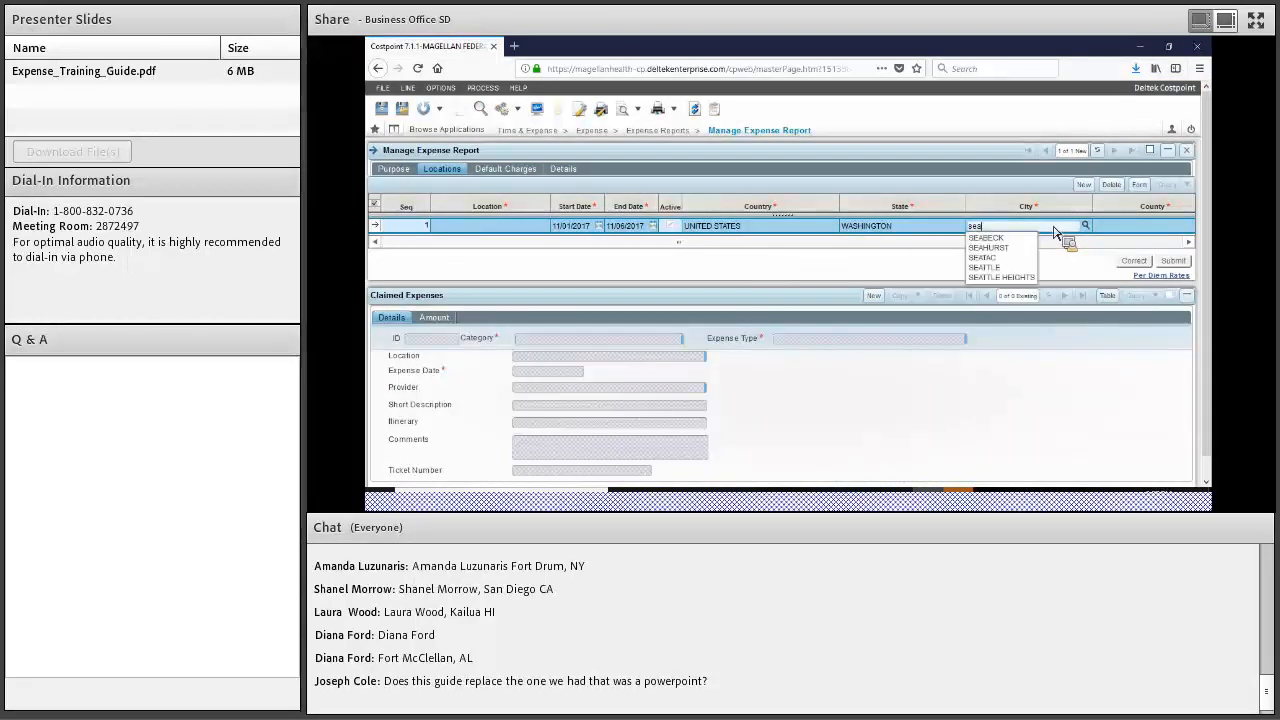
pyautogui.click(1000, 267)
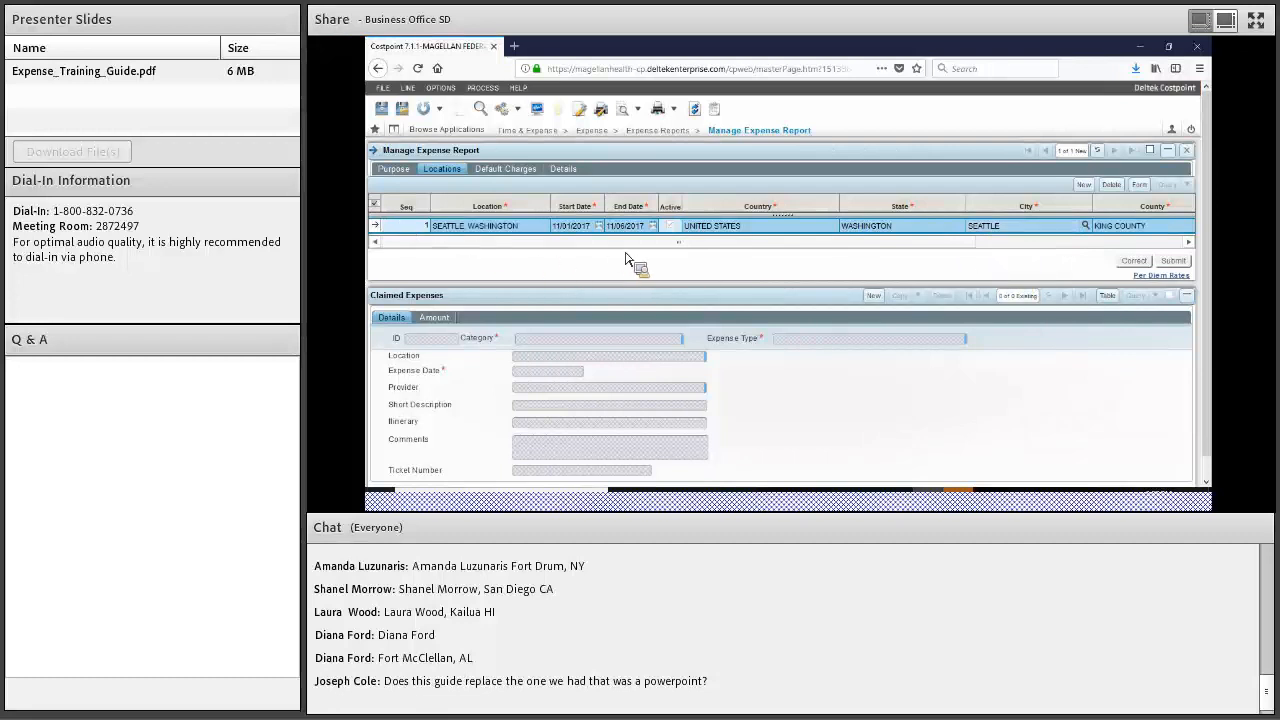
pyautogui.click(762, 236)
pyautogui.press('Tab')
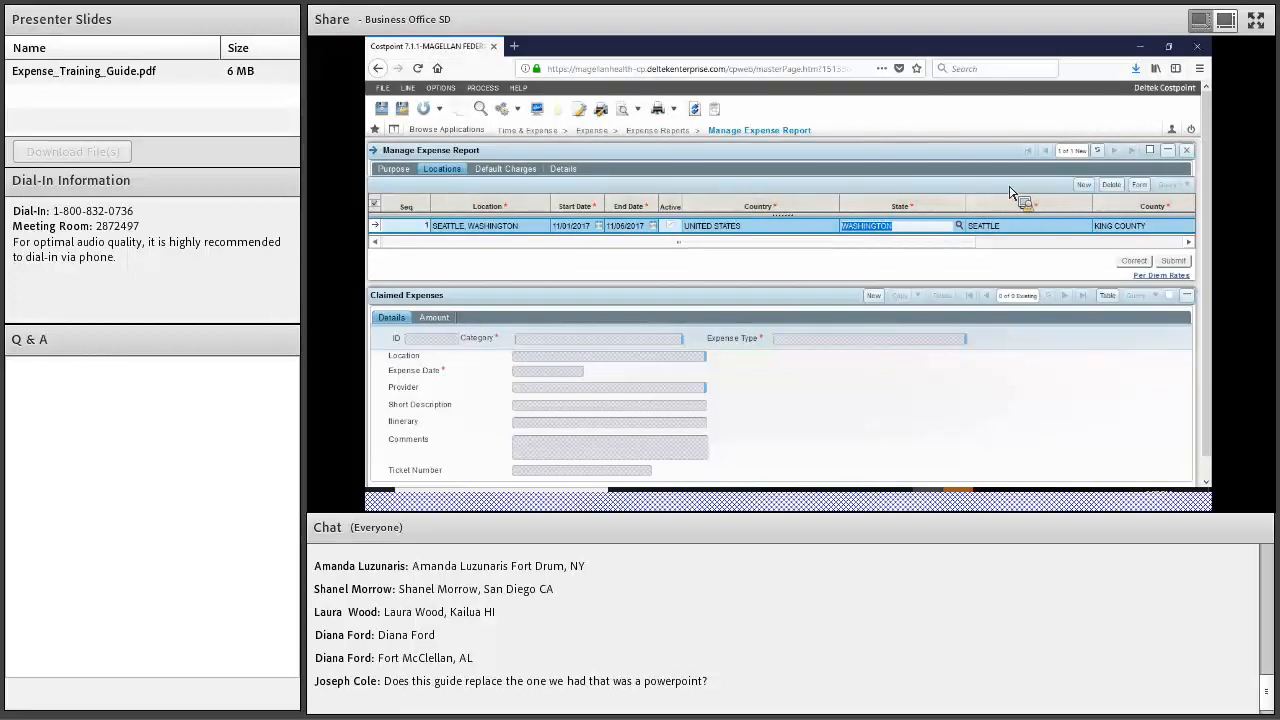
pyautogui.click(1087, 189)
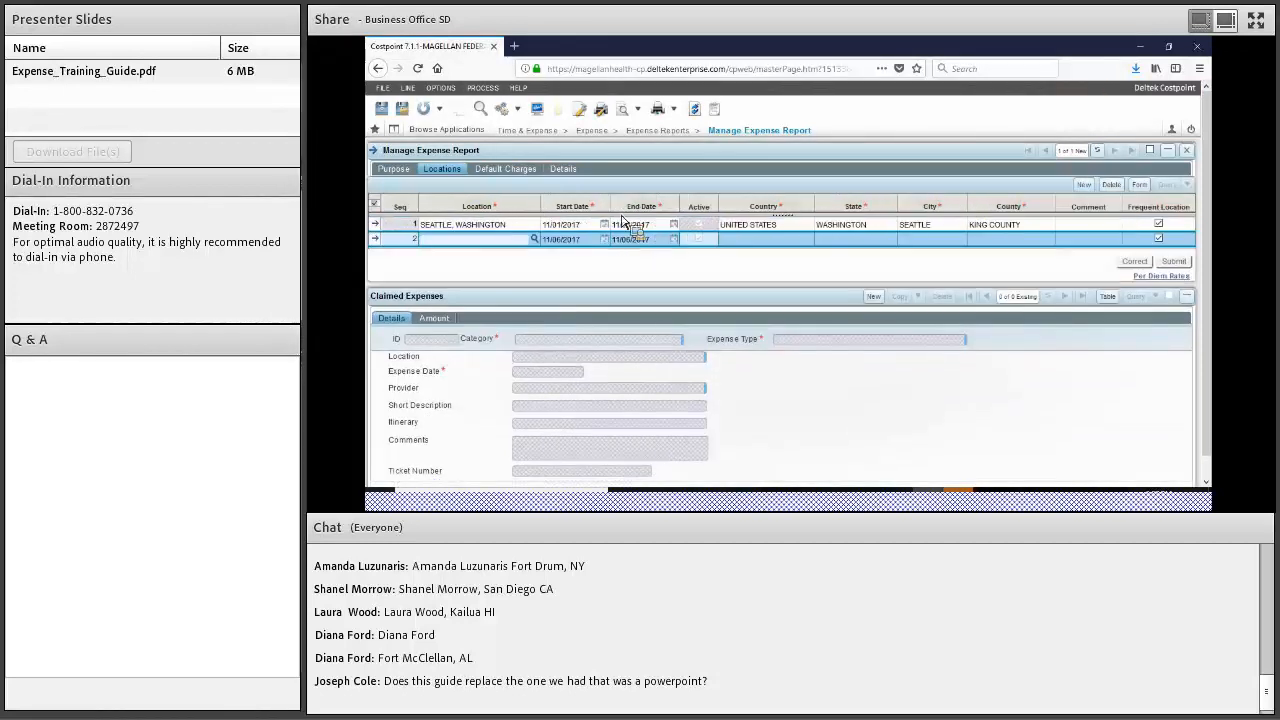
# Enter CANADA as the new location's country and VANCOUVER as its city
pyautogui.click(802, 242)
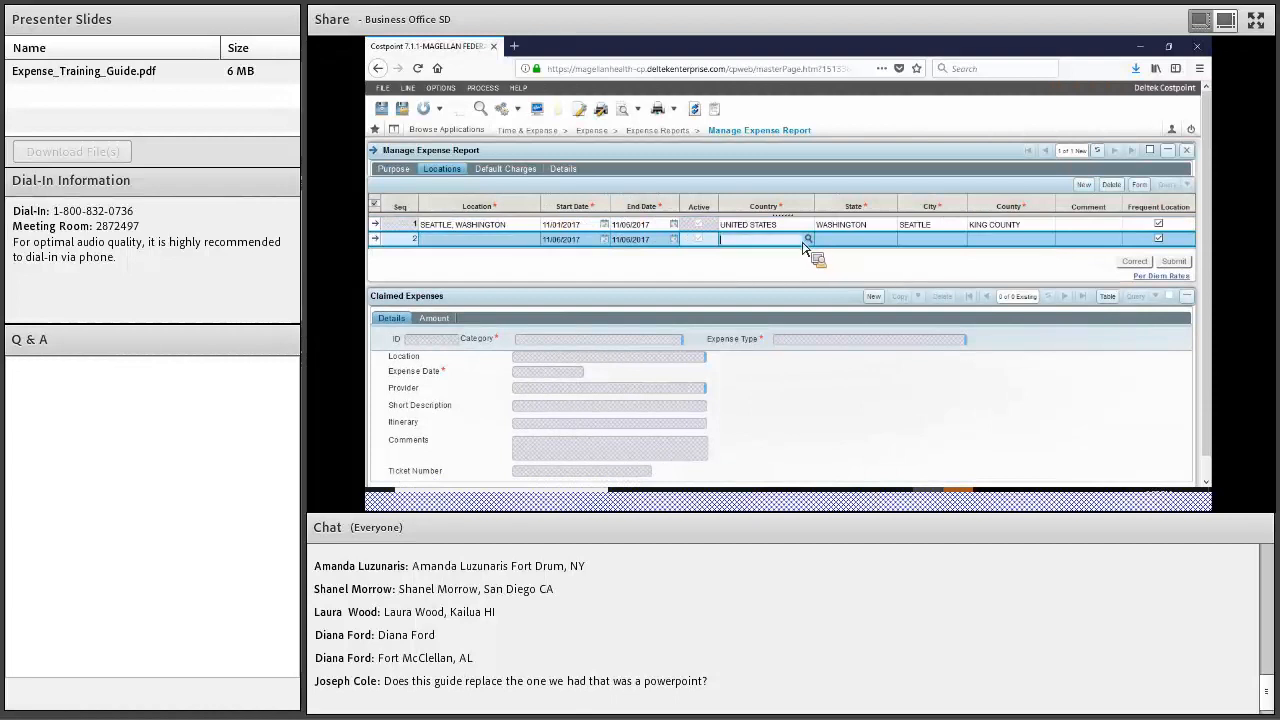
pyautogui.write('can')
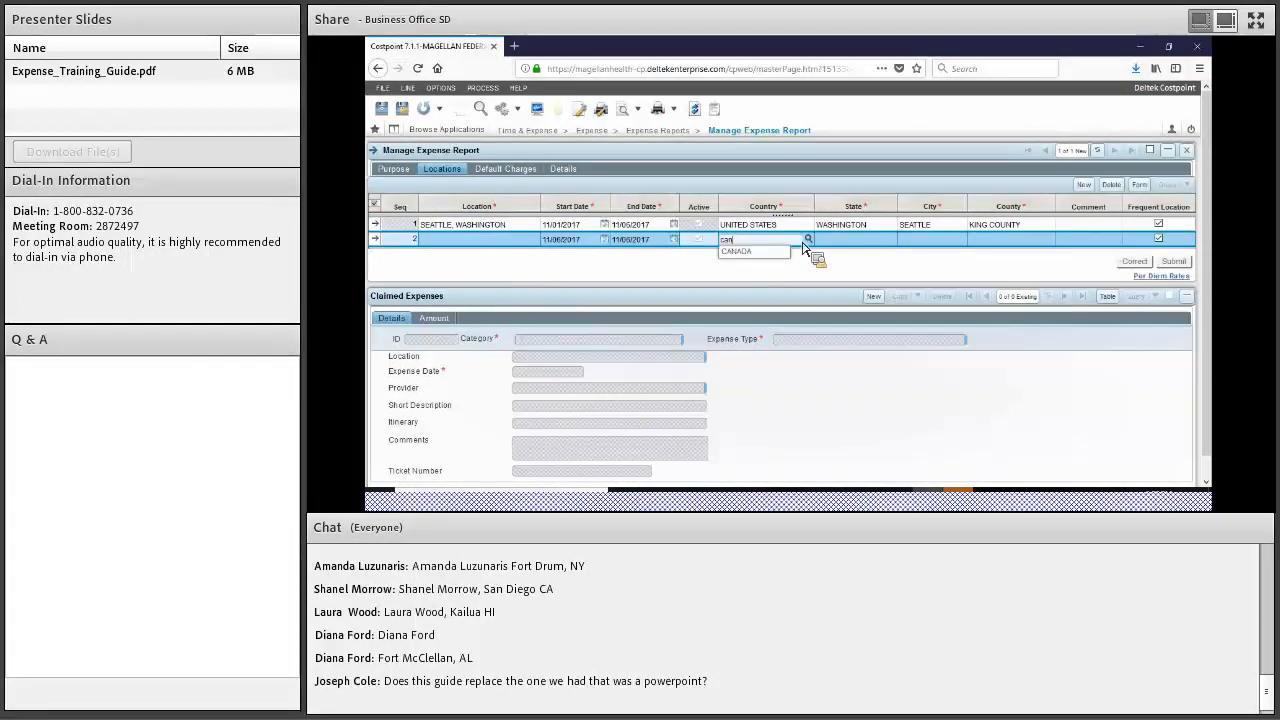
pyautogui.press('Tab')
pyautogui.click(922, 245)
pyautogui.write('van')
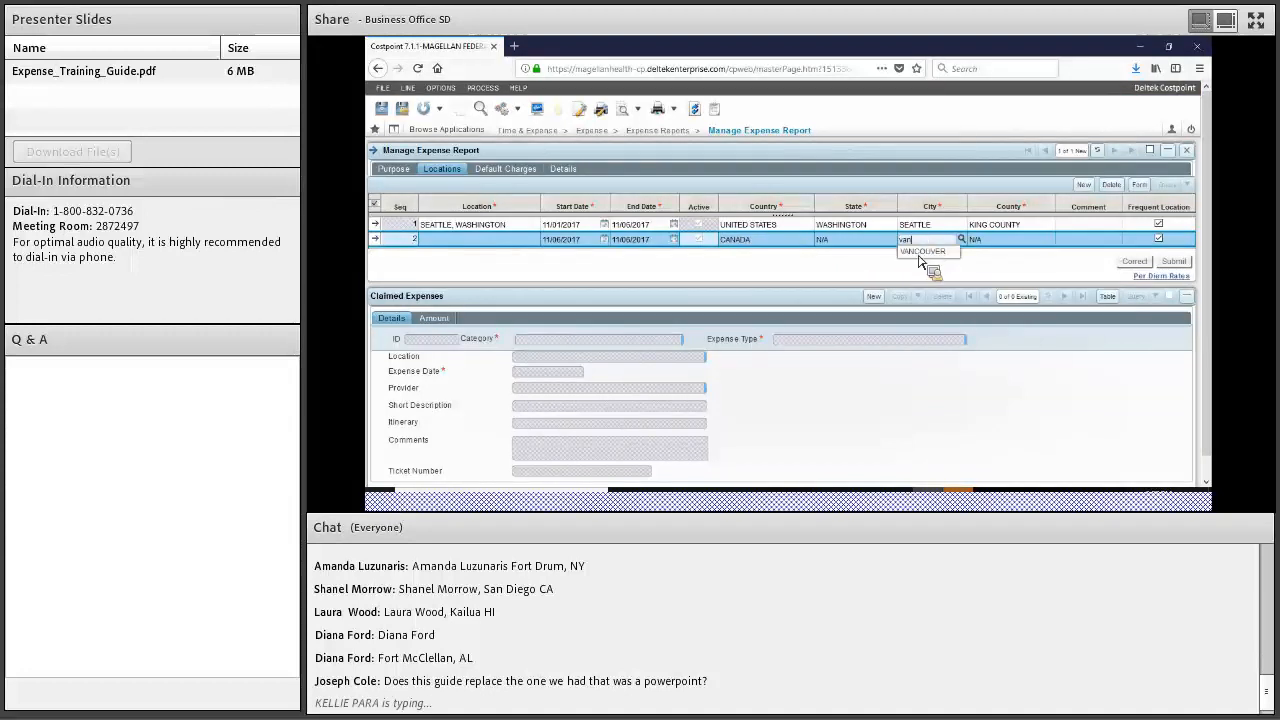
pyautogui.click(921, 252)
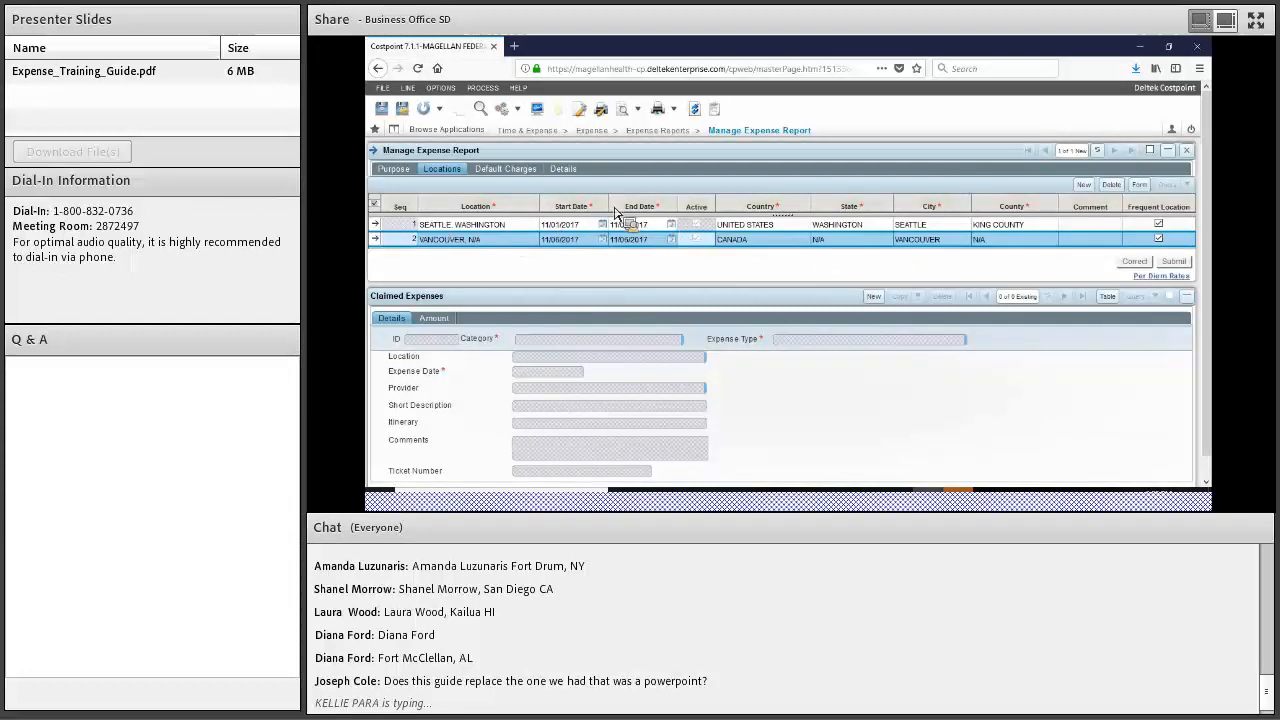
# End the Seattle stay on 11/04/2017 and start the Vancouver stay on 11/05/2017
pyautogui.click(675, 230)
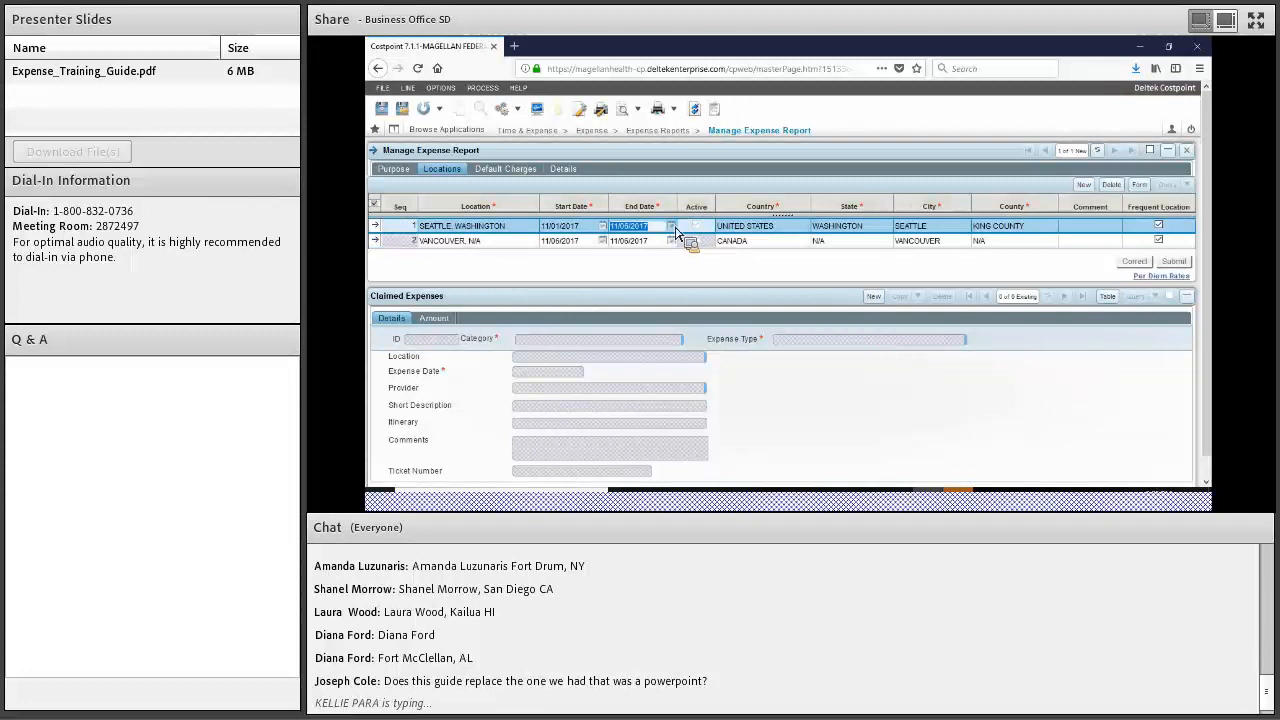
pyautogui.click(672, 228)
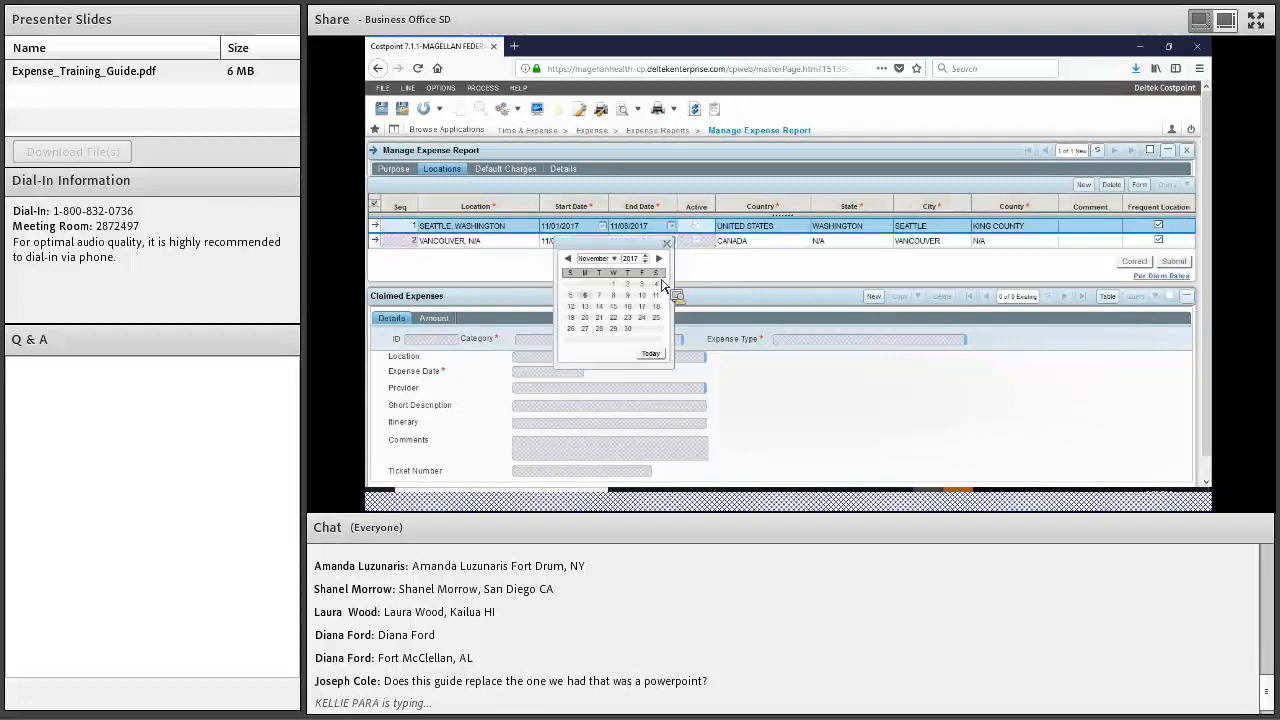
pyautogui.click(656, 284)
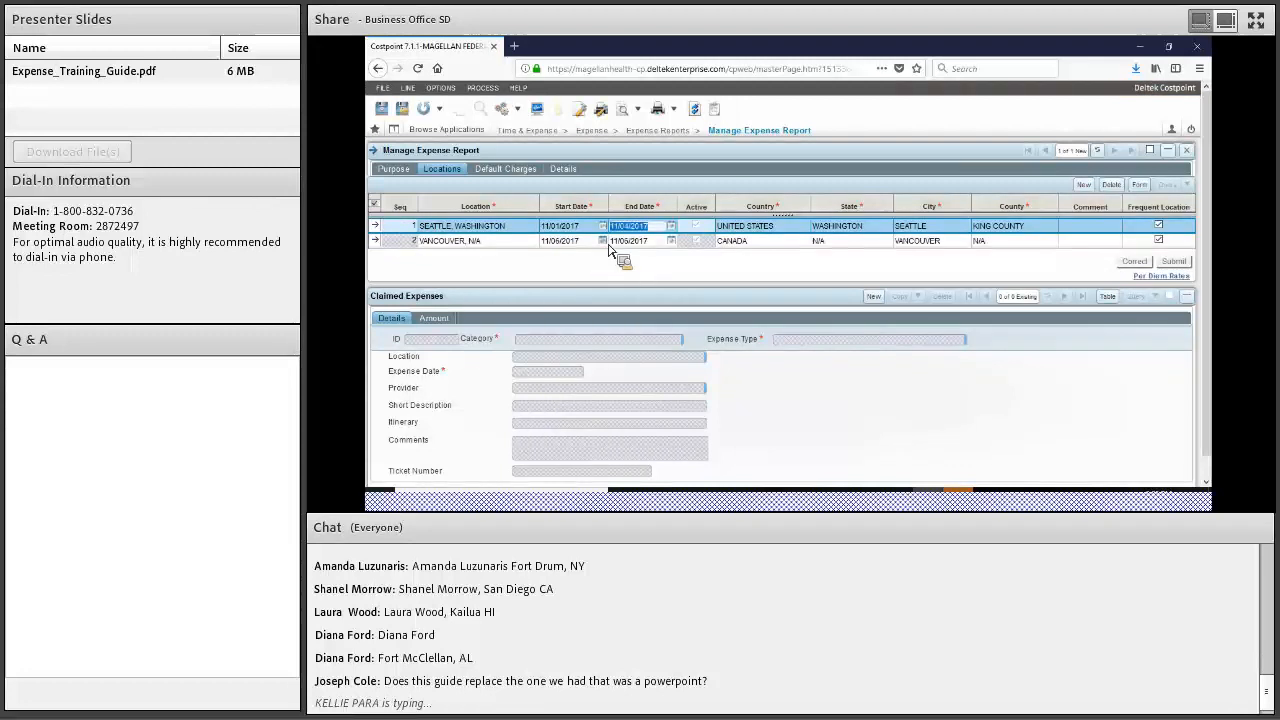
pyautogui.click(603, 241)
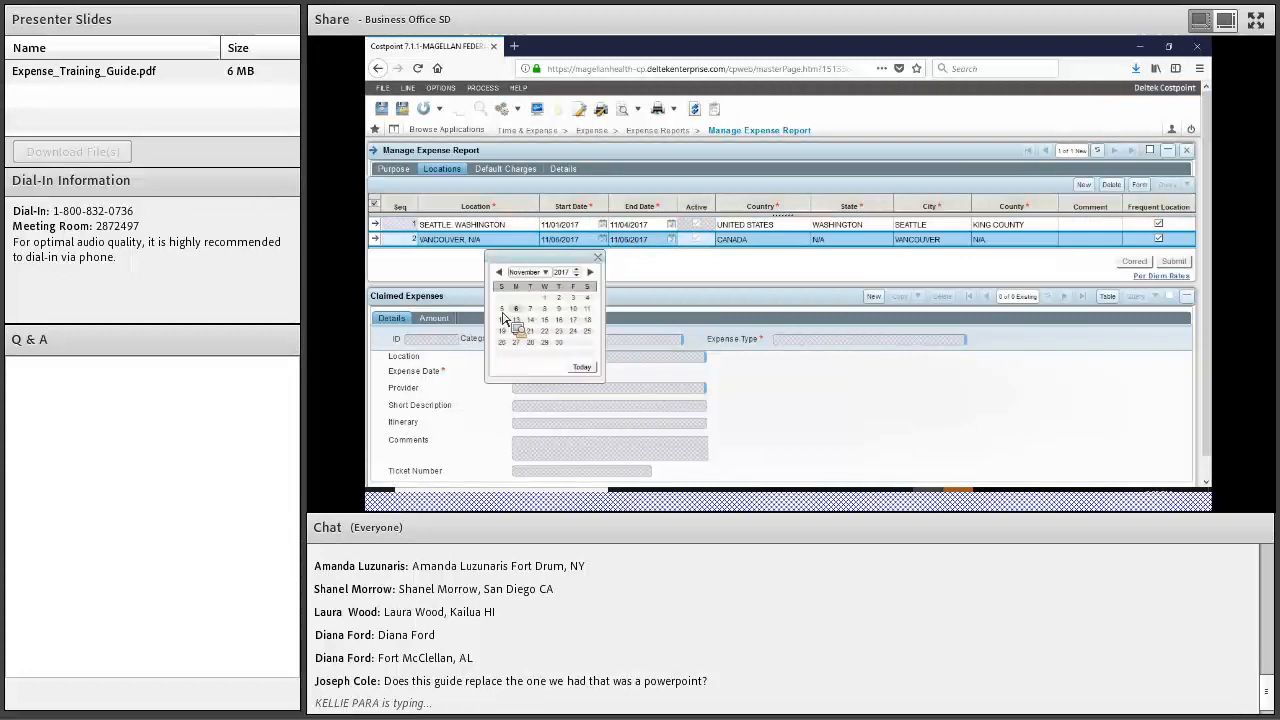
pyautogui.click(587, 297)
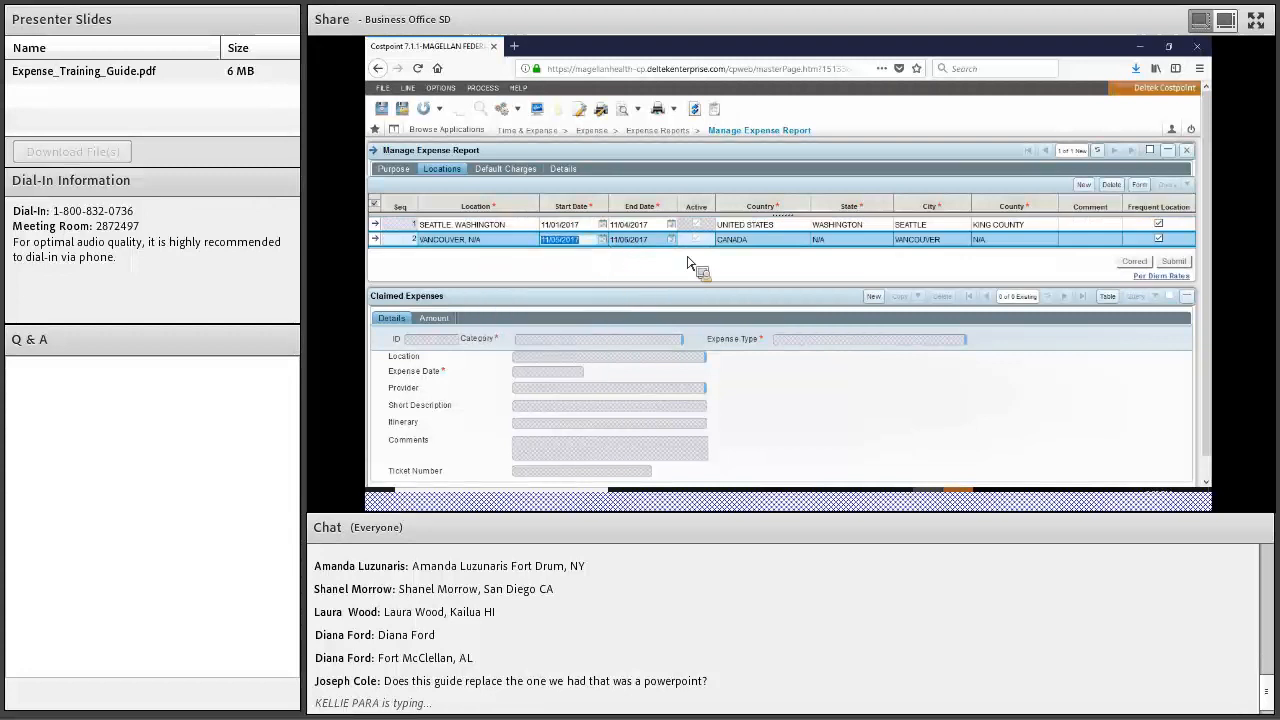
pyautogui.click(791, 241)
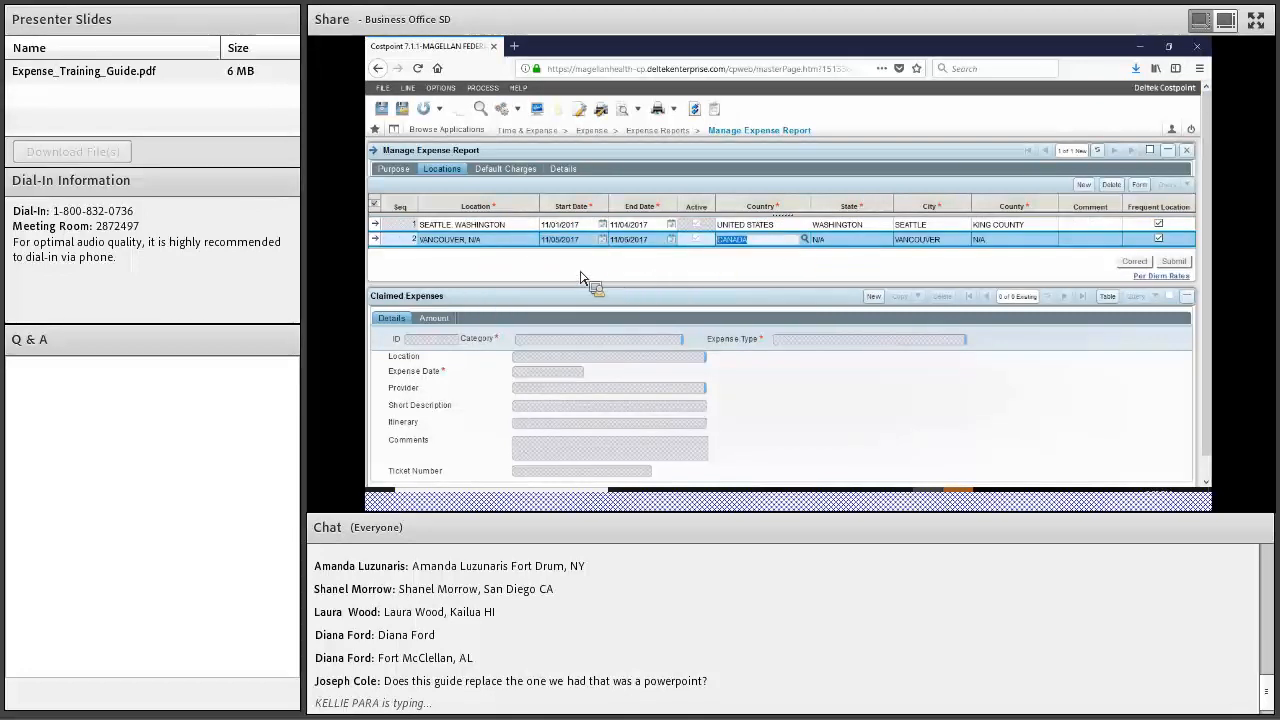
pyautogui.click(558, 172)
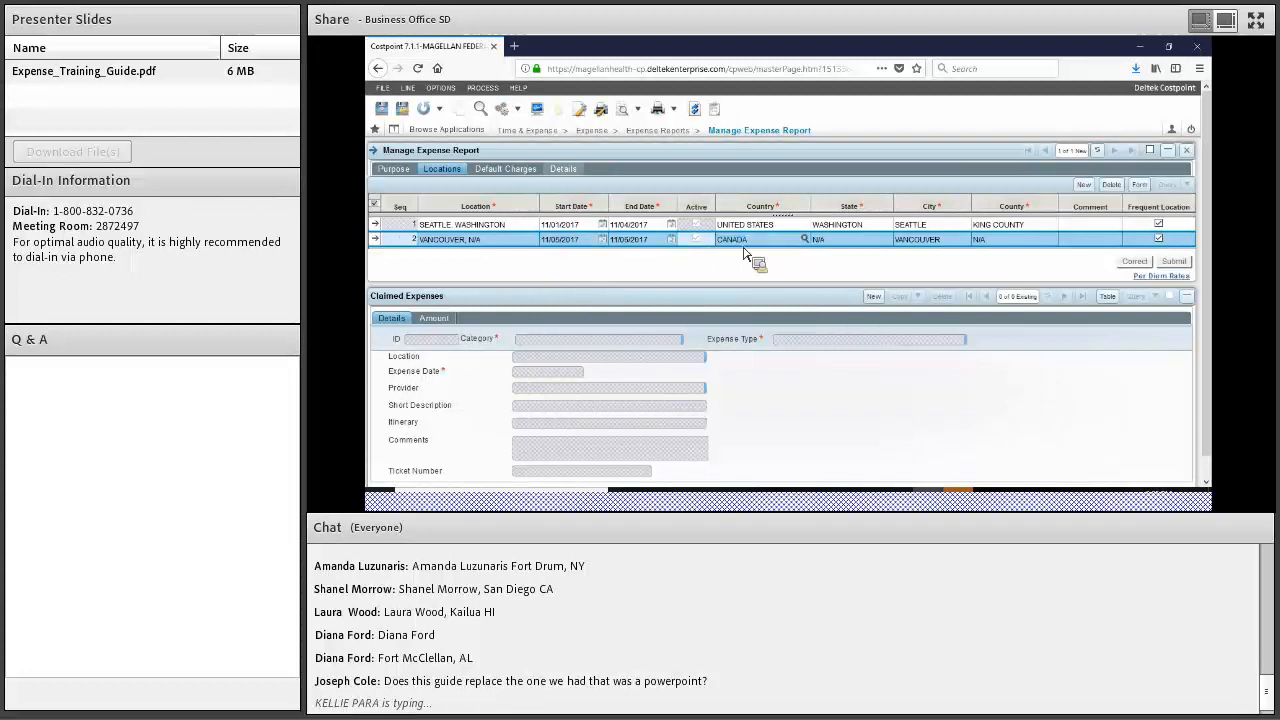
# Make project 1180.02.01.03.01 (NFFSP-EAST-ODC OY2) the report's default charge under DIRECT PROJECT
pyautogui.click(494, 172)
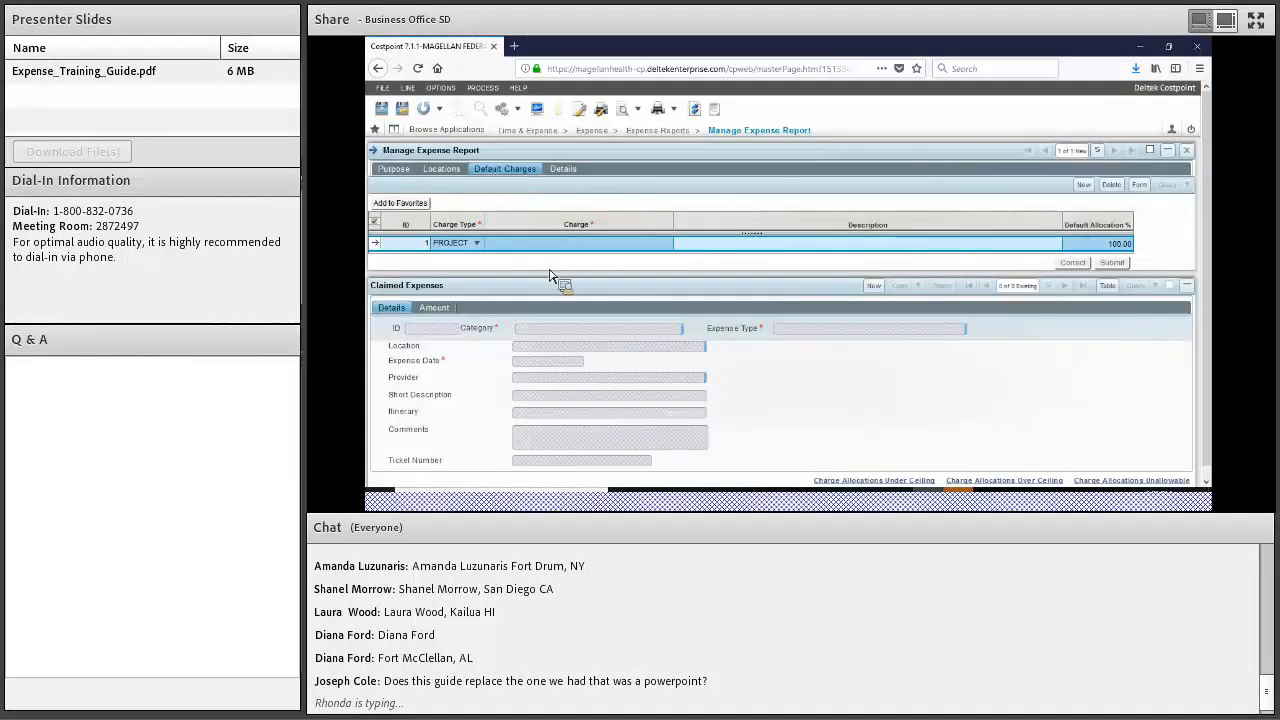
pyautogui.click(668, 246)
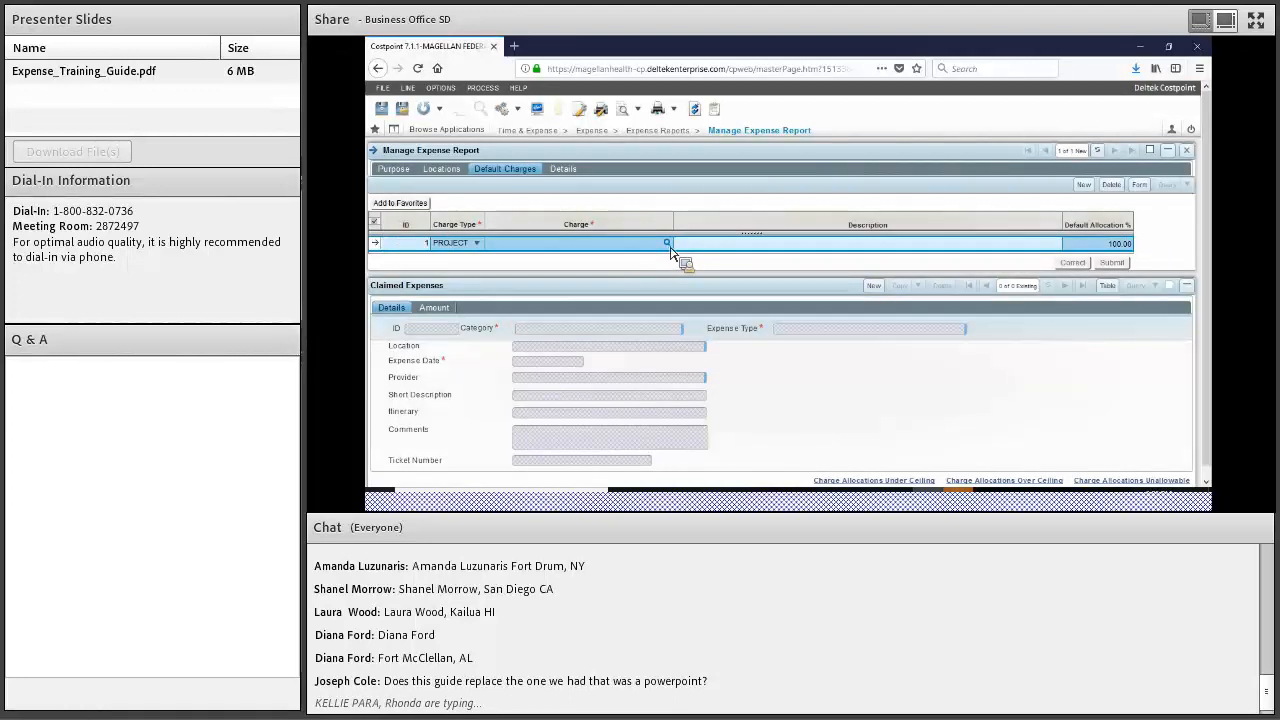
pyautogui.click(667, 244)
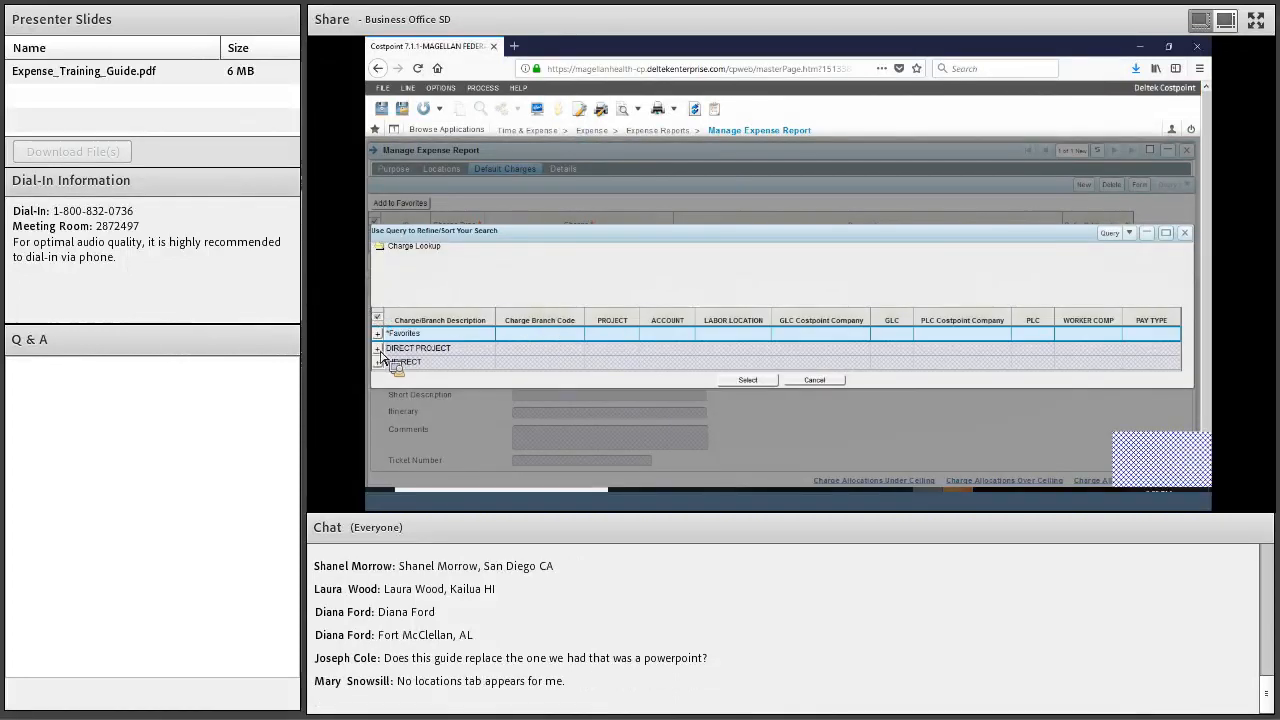
pyautogui.click(378, 350)
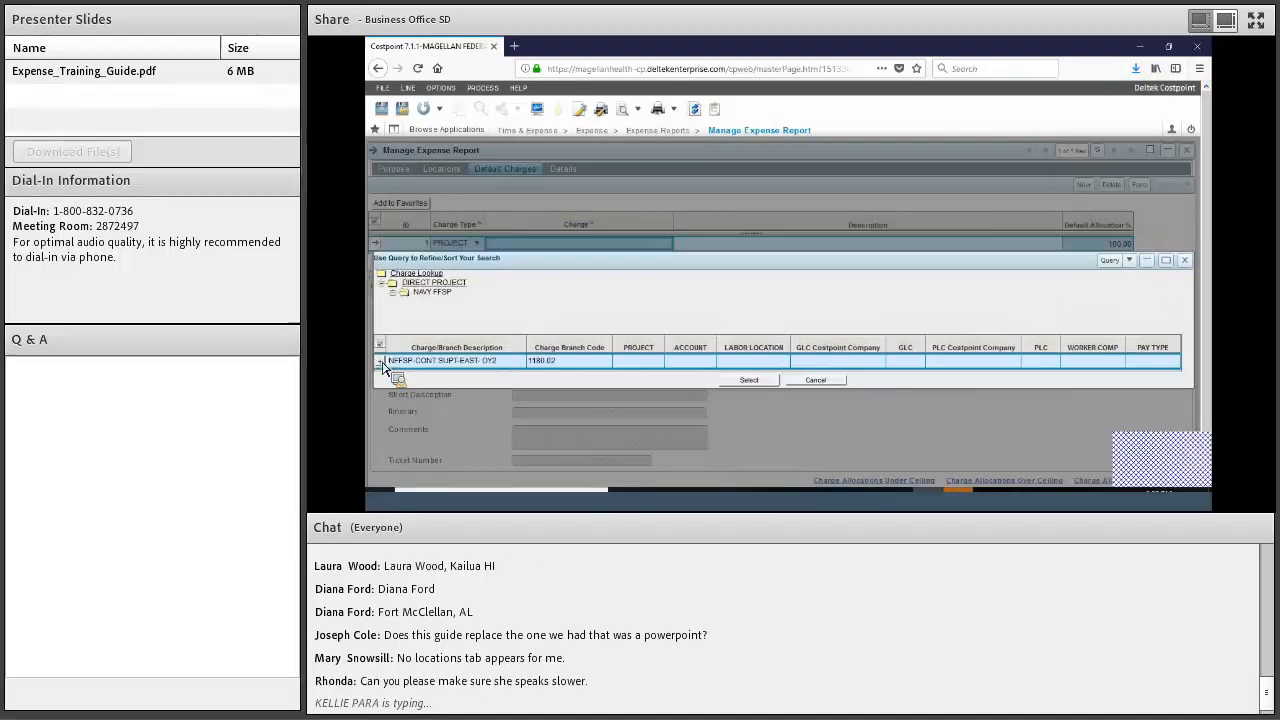
pyautogui.click(380, 360)
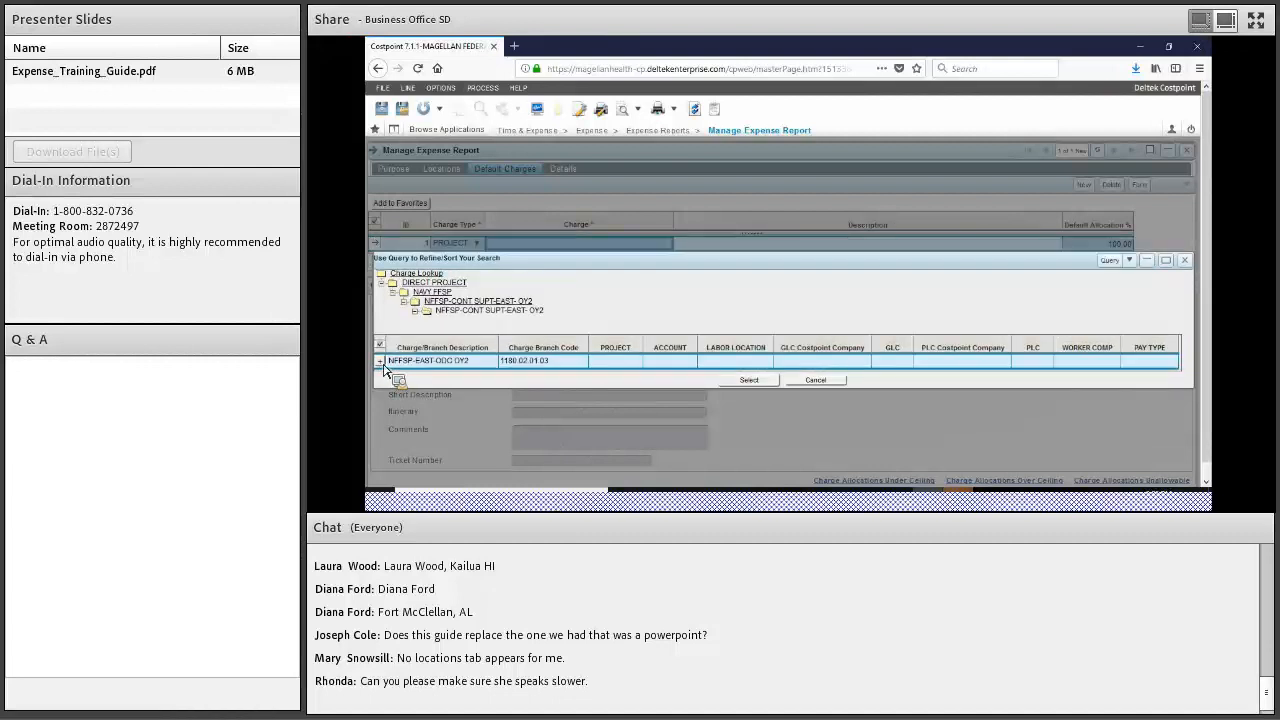
pyautogui.click(381, 362)
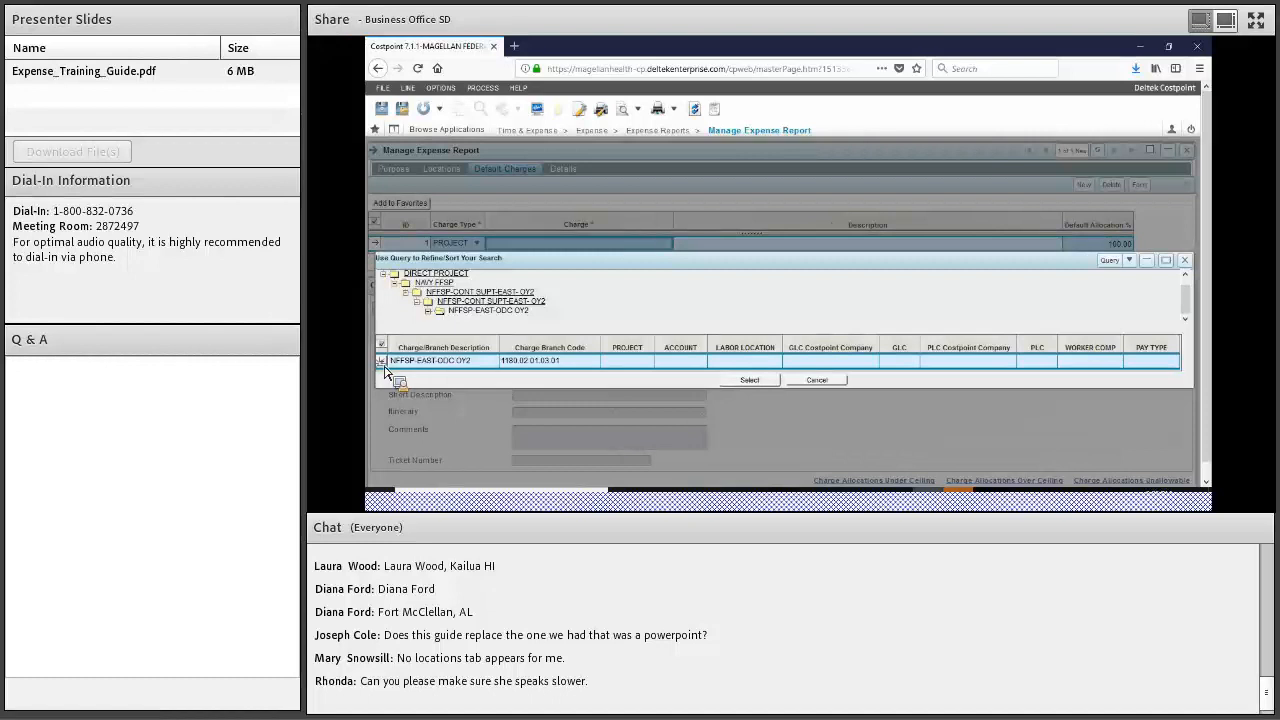
pyautogui.click(381, 362)
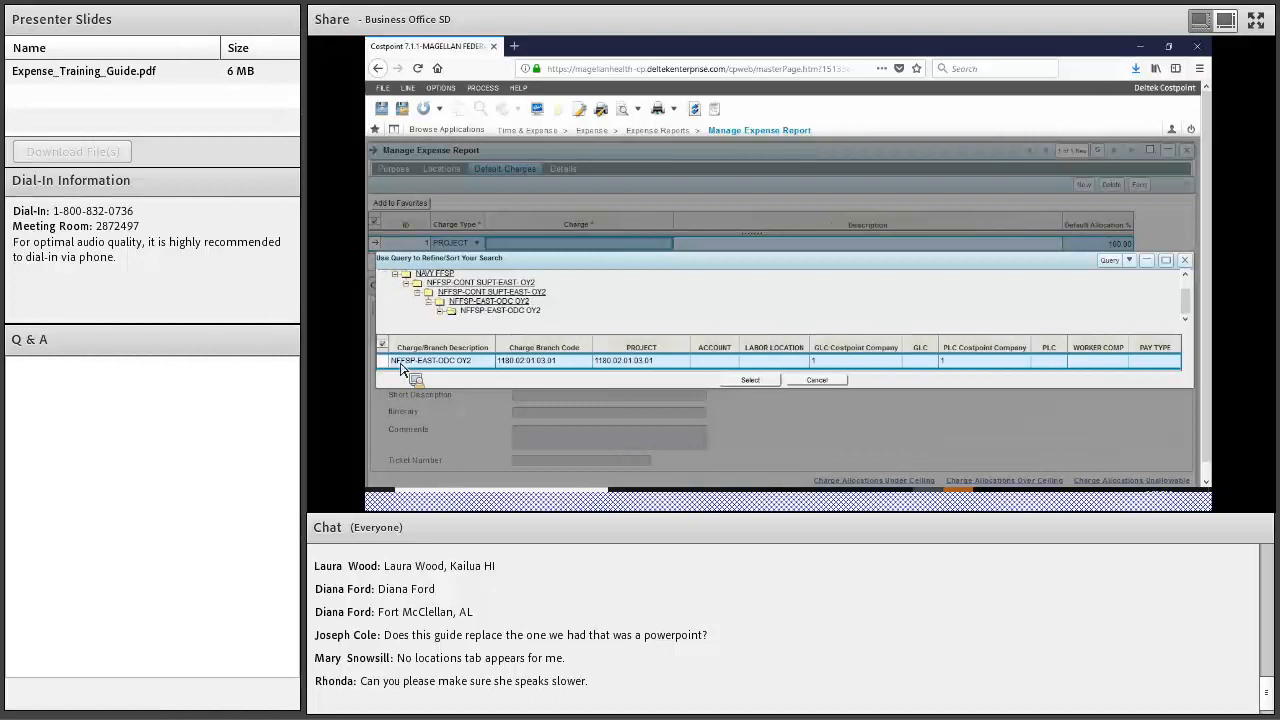
pyautogui.click(751, 381)
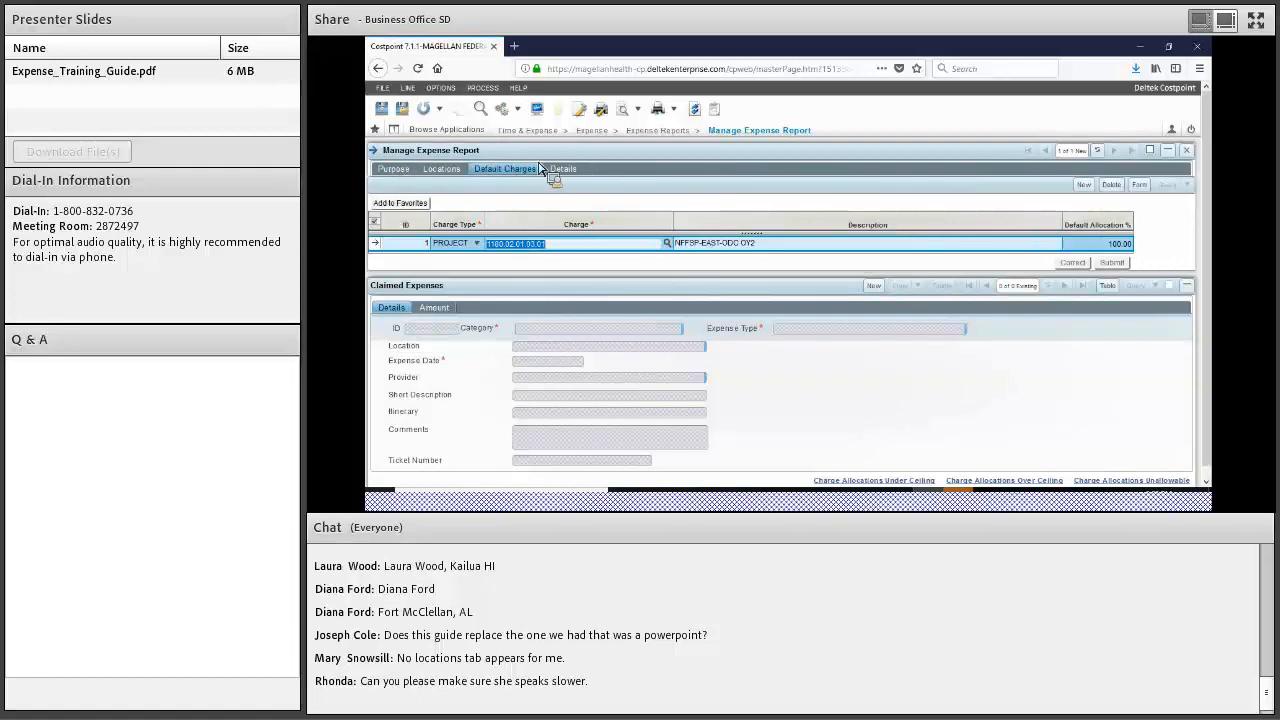
pyautogui.click(404, 175)
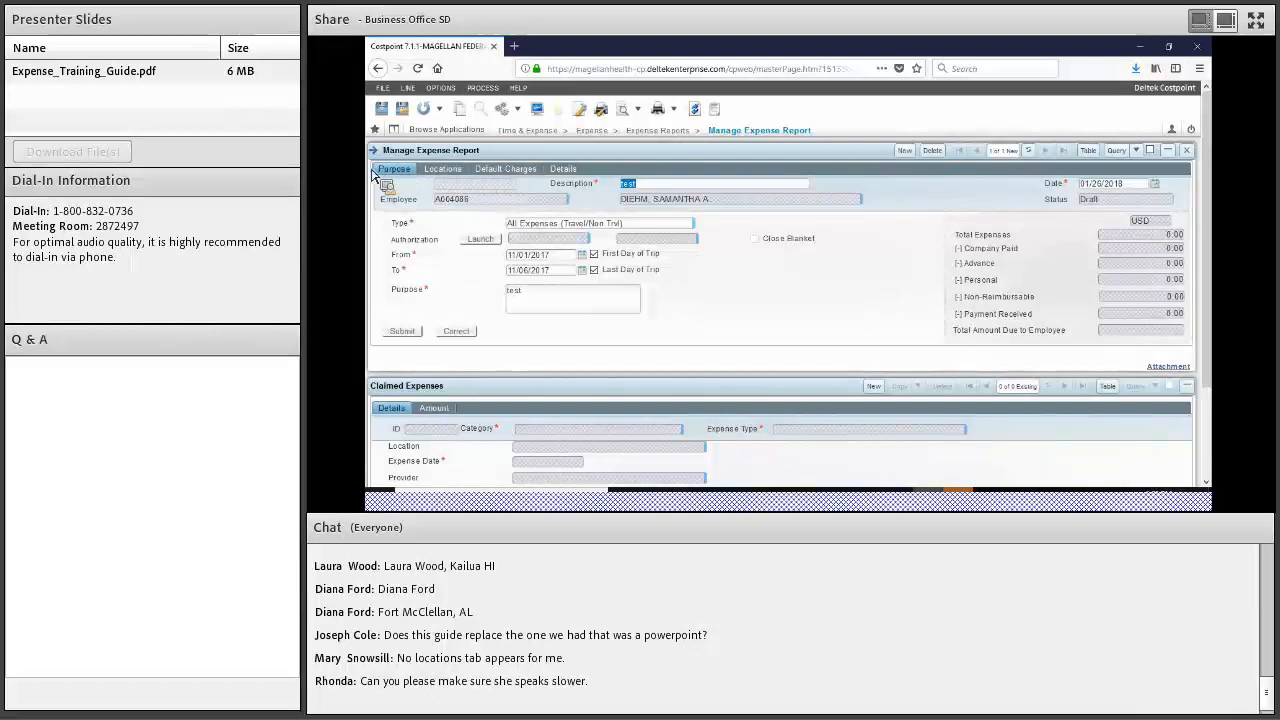
# Save the draft expense report and dismiss the successful-save message
pyautogui.click(402, 110)
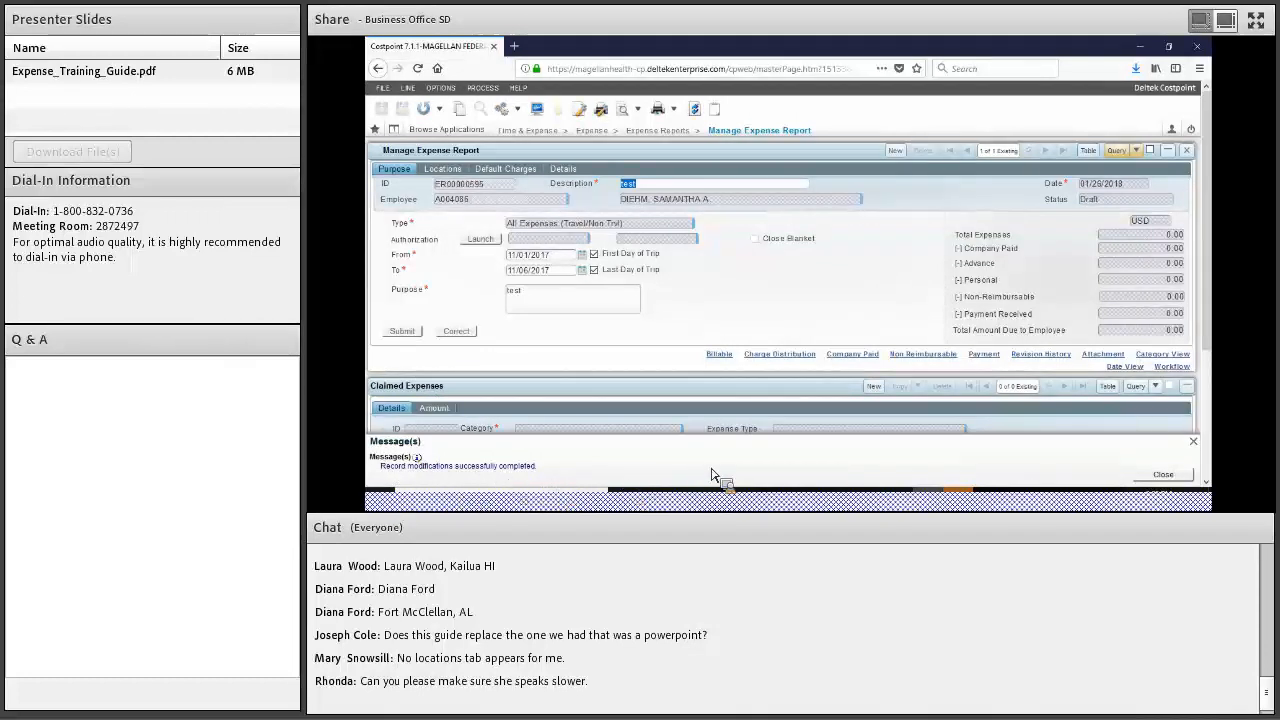
pyautogui.click(1191, 443)
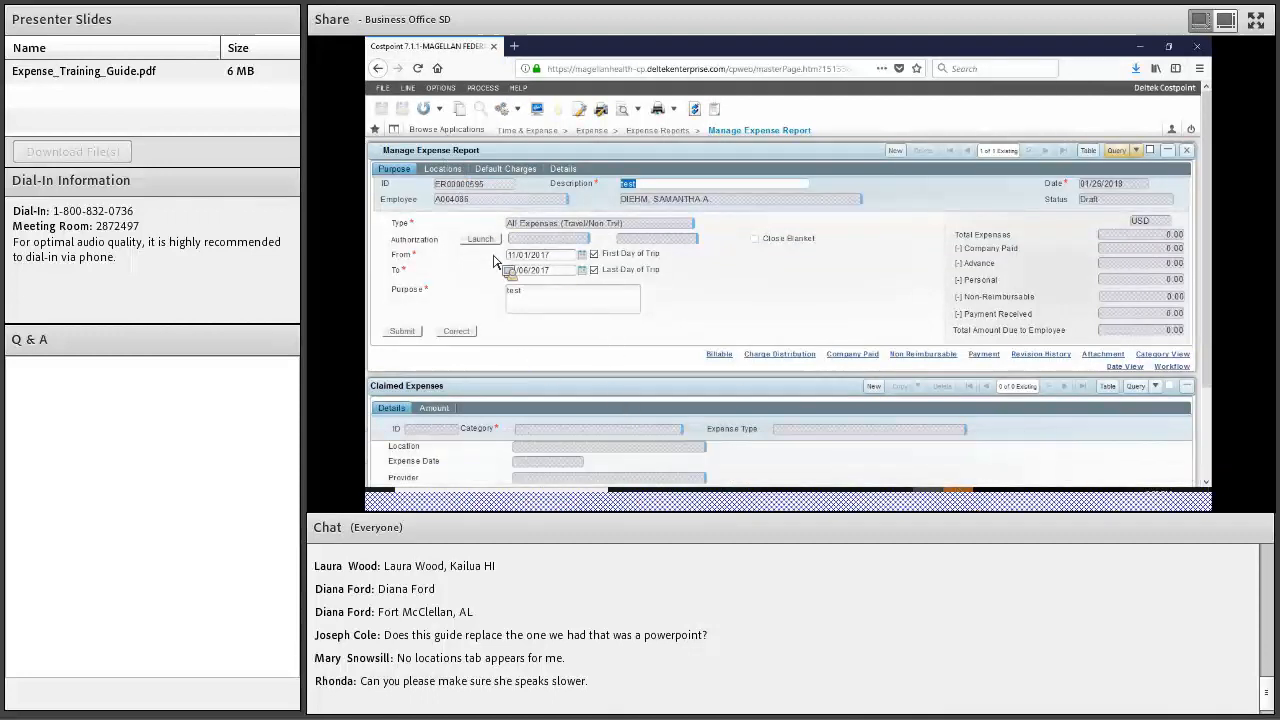
# Give the expense line category Transportation and expense type Airfare
pyautogui.scroll(-1, 532, 246)
pyautogui.scroll(-1, 532, 246)
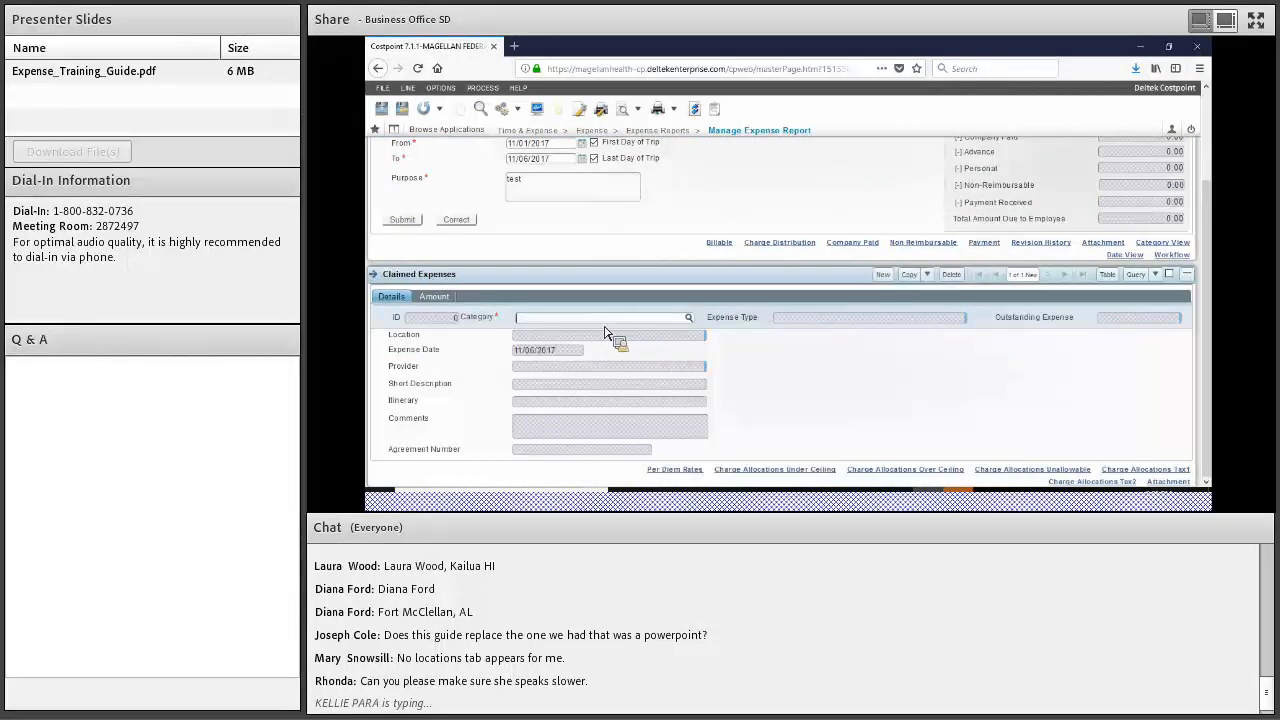
pyautogui.click(696, 327)
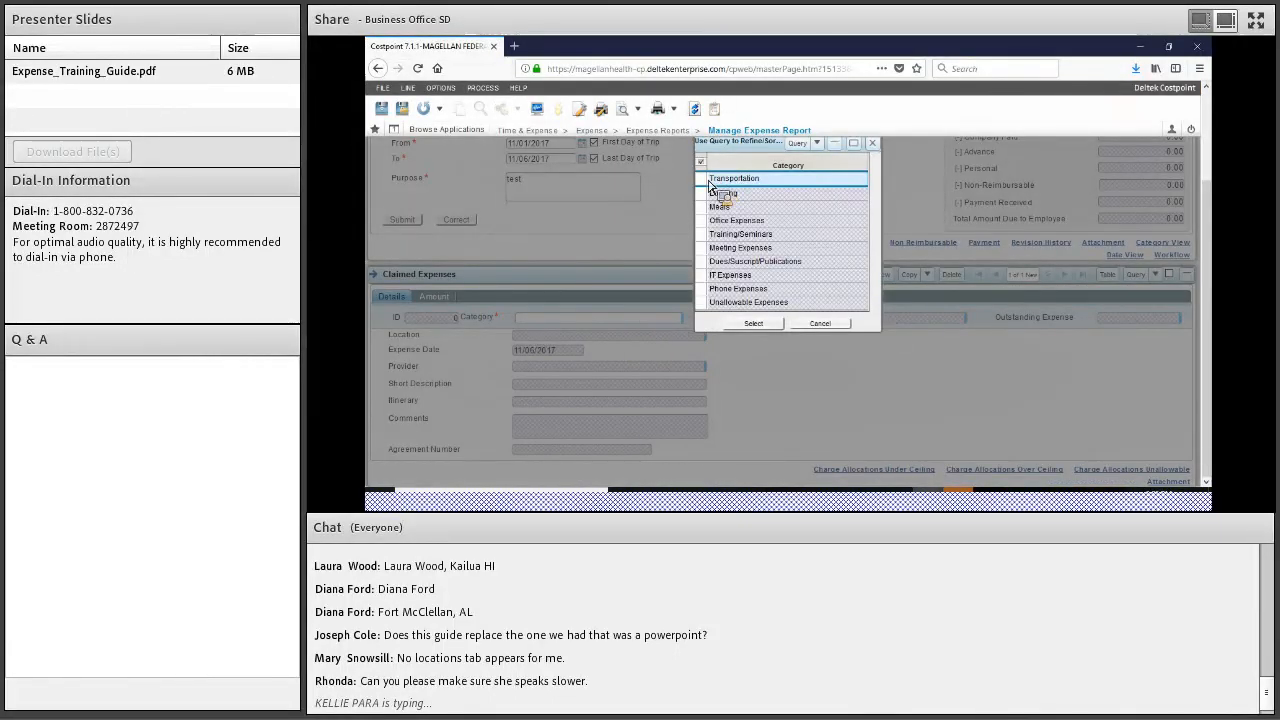
pyautogui.click(707, 181)
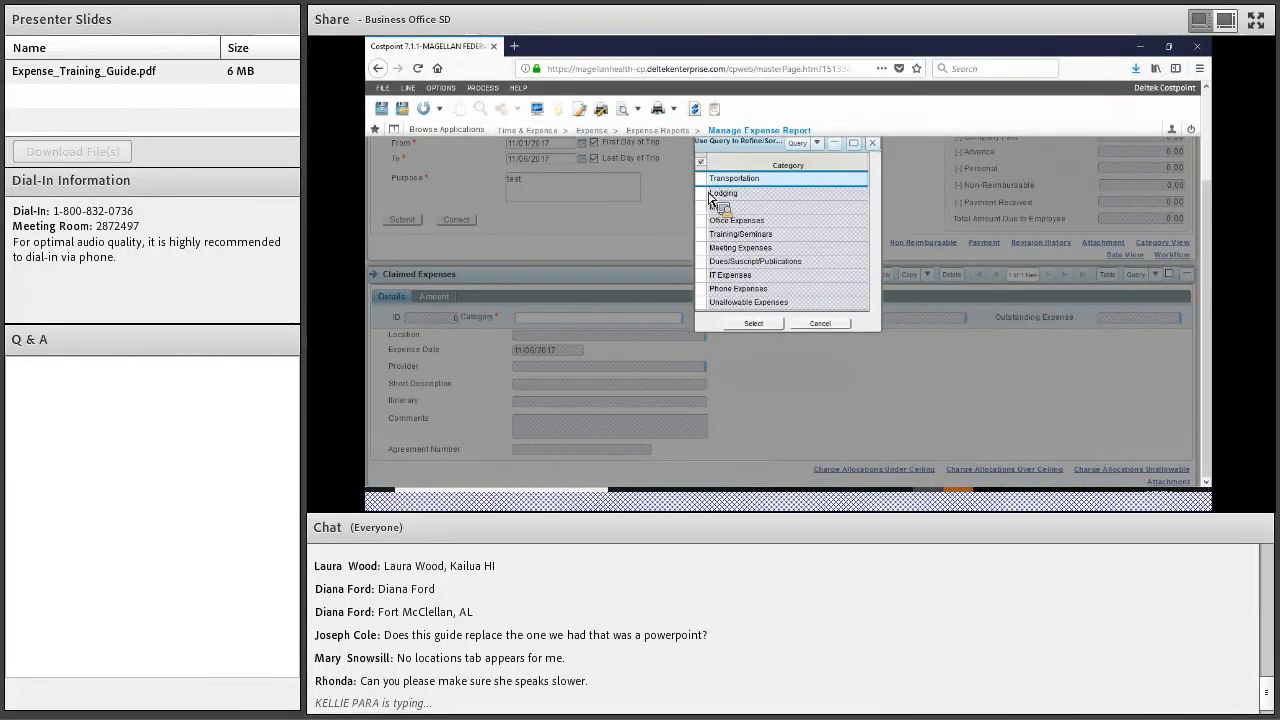
pyautogui.click(757, 328)
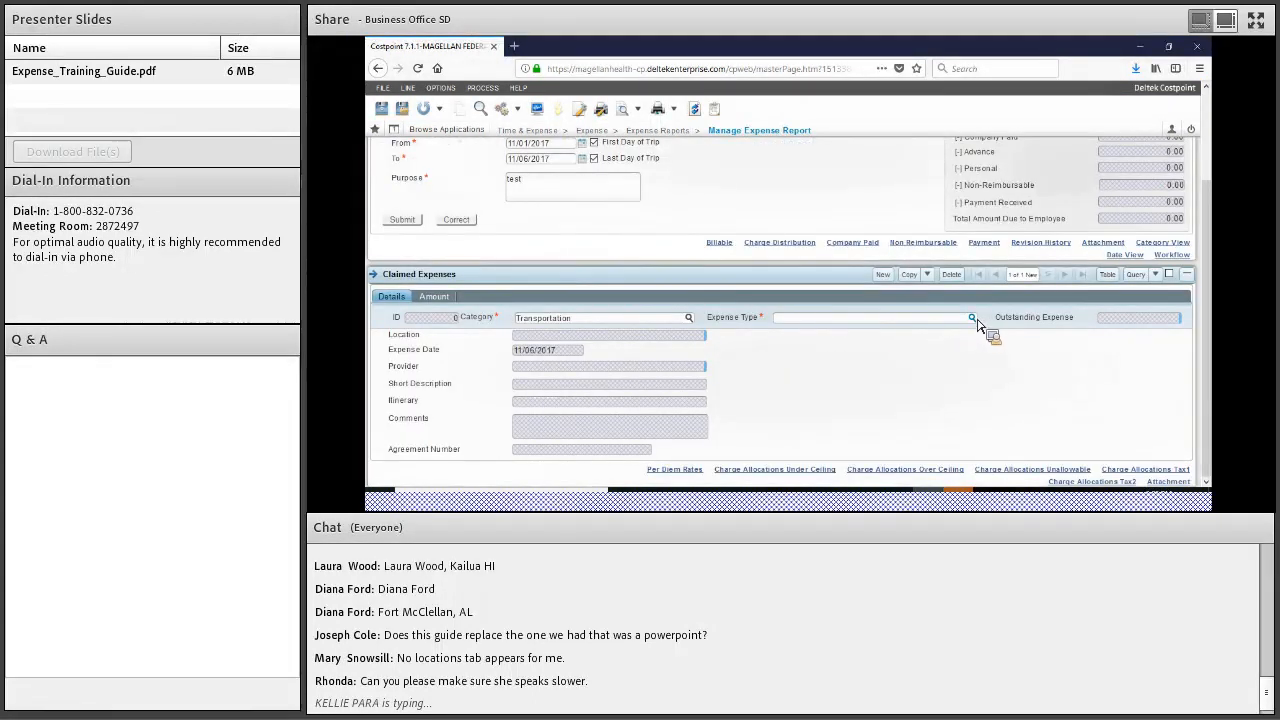
pyautogui.click(972, 318)
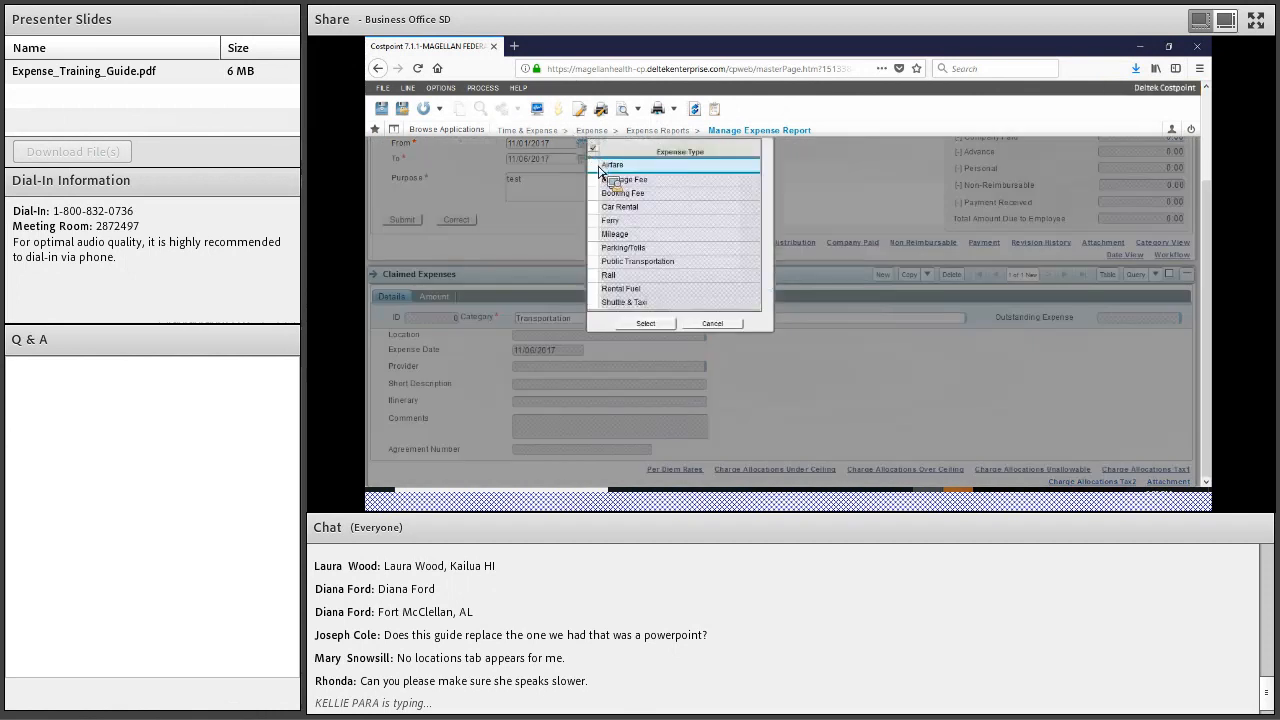
pyautogui.click(645, 324)
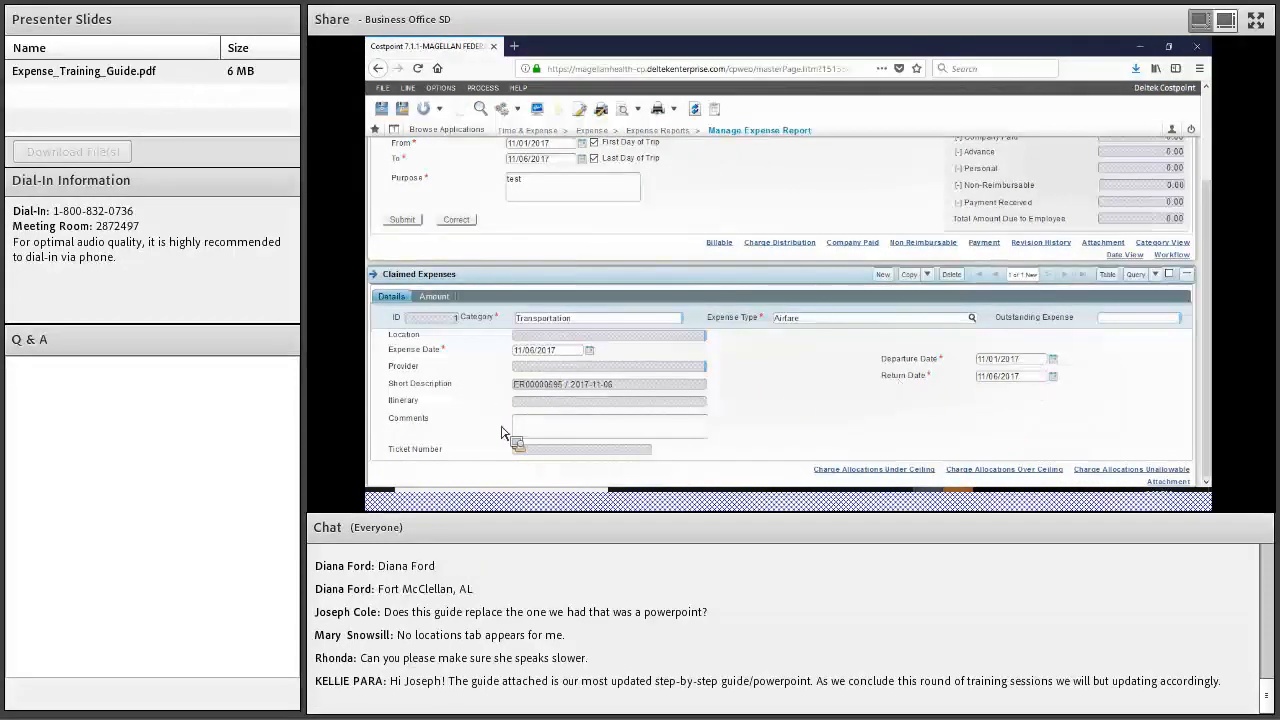
# Enter 200.00 as the airfare's incurred amount and set payment method to Company Paid
pyautogui.click(432, 300)
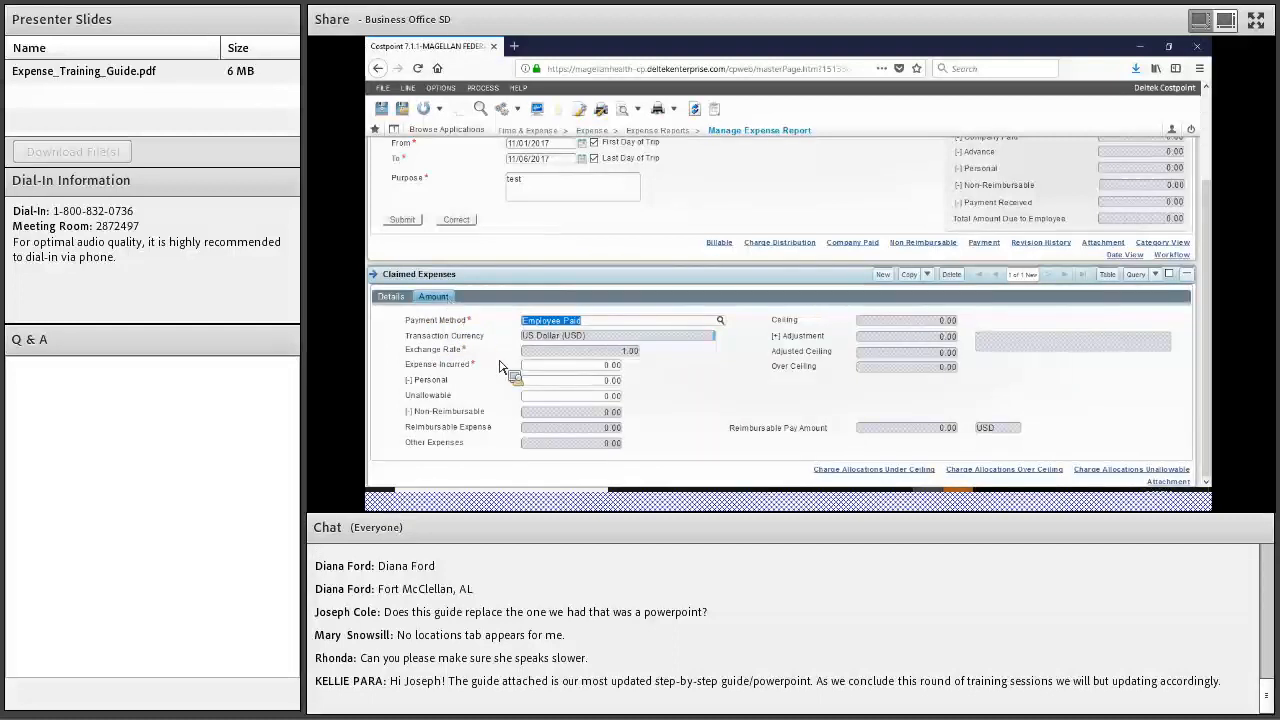
pyautogui.click(589, 374)
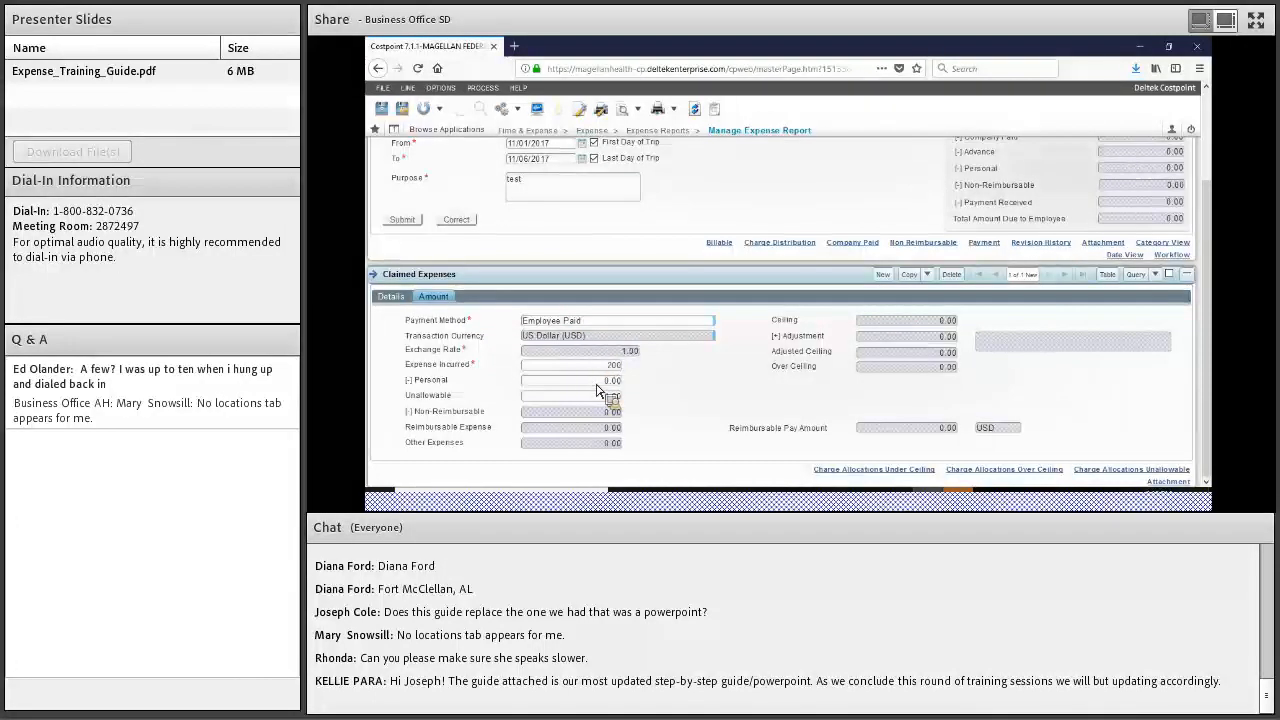
pyautogui.press('Tab')
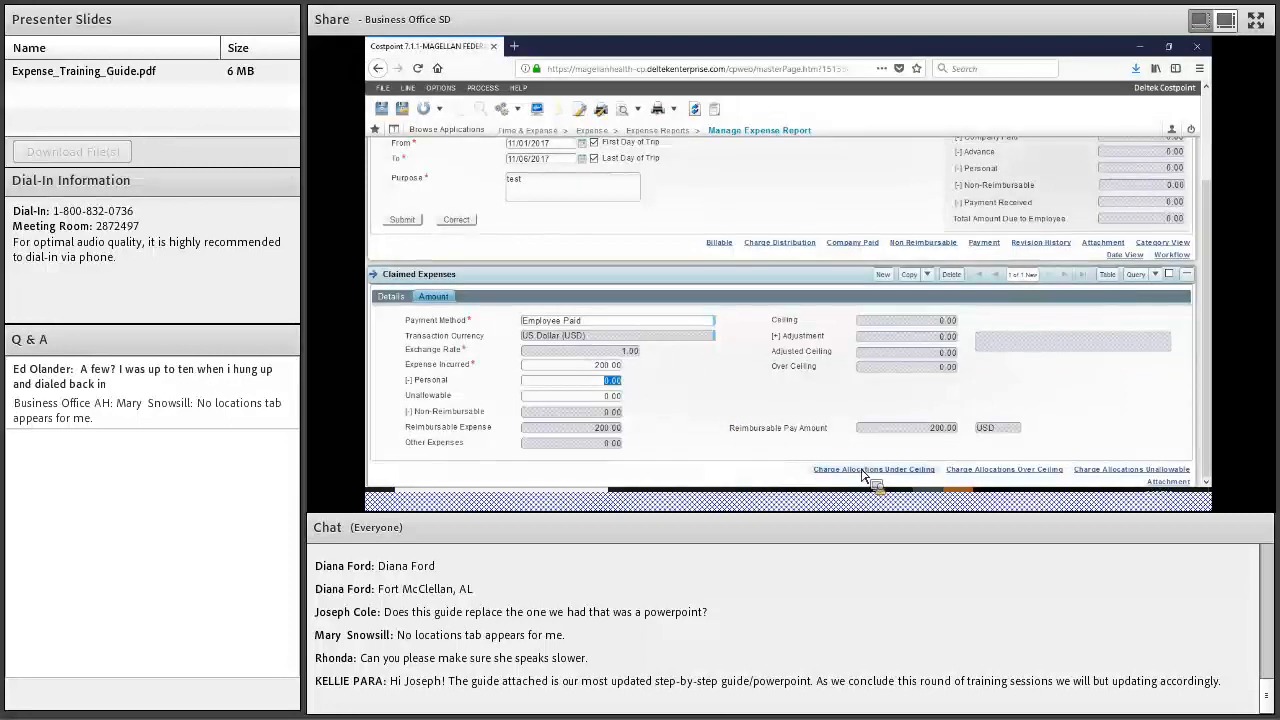
pyautogui.click(699, 323)
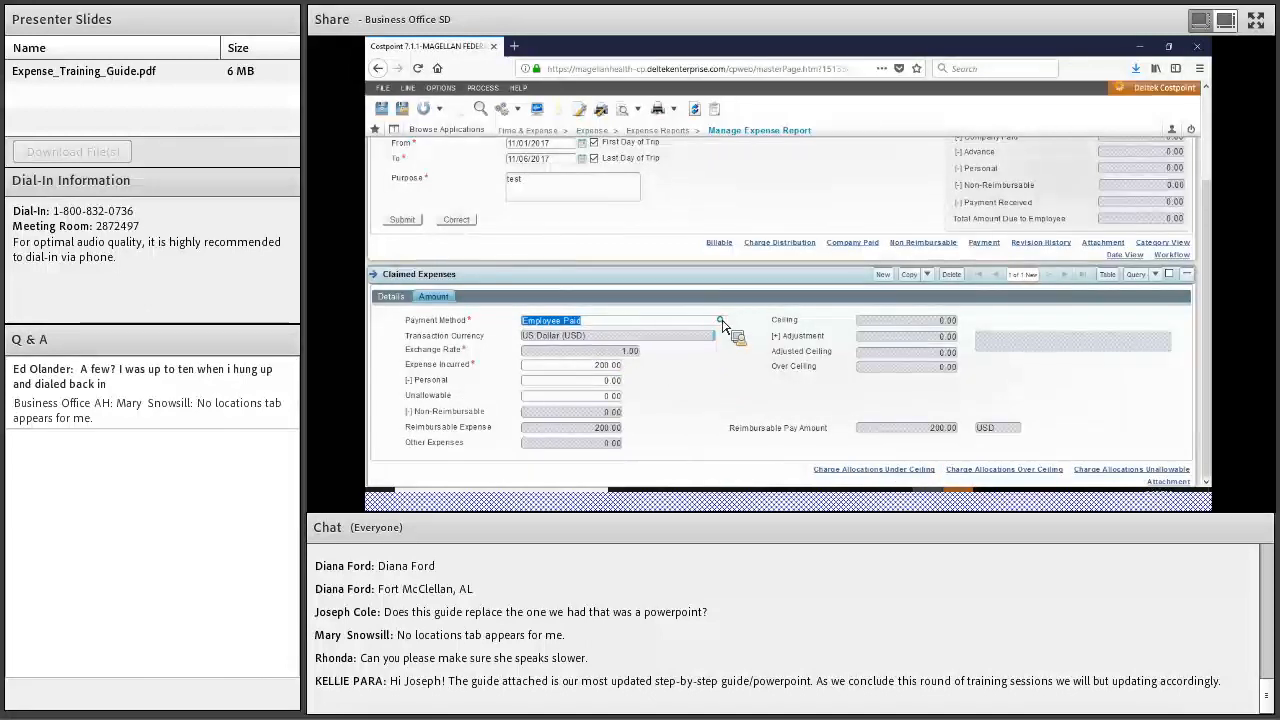
pyautogui.click(721, 321)
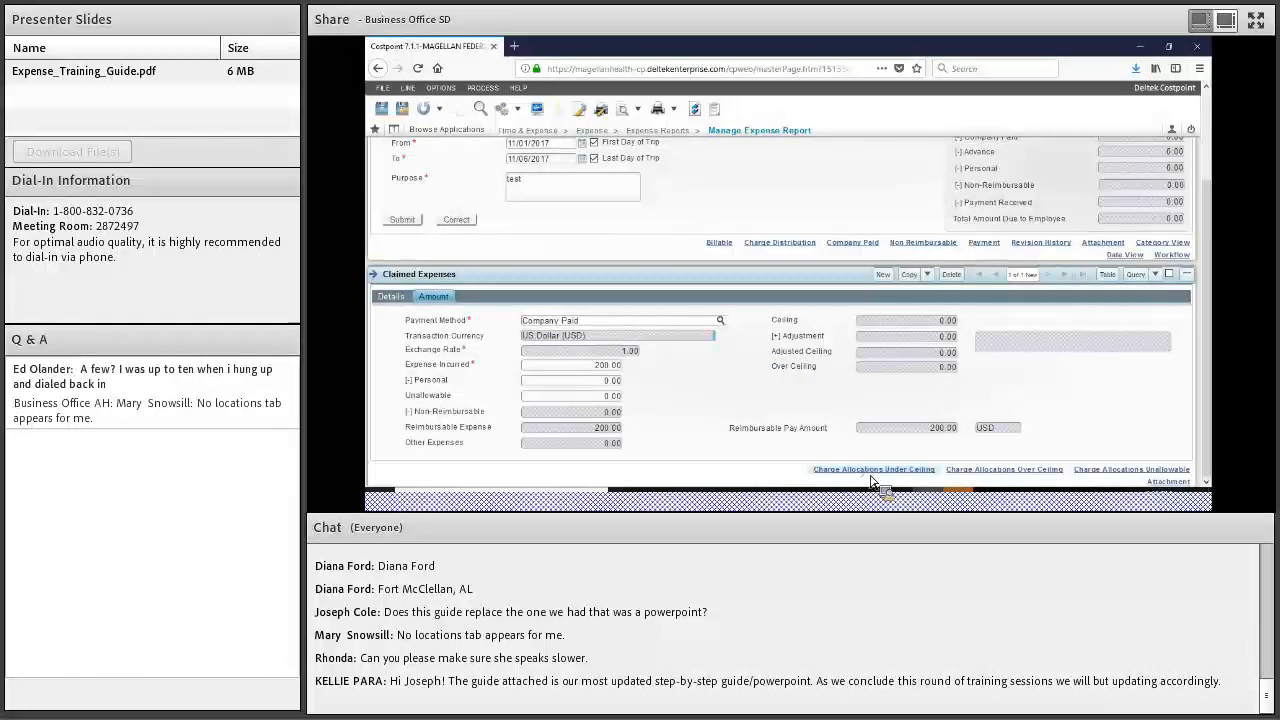
# Set the under-ceiling charge allocation's charge type to Airfare/Ferry/Rail-Billable
pyautogui.click(870, 476)
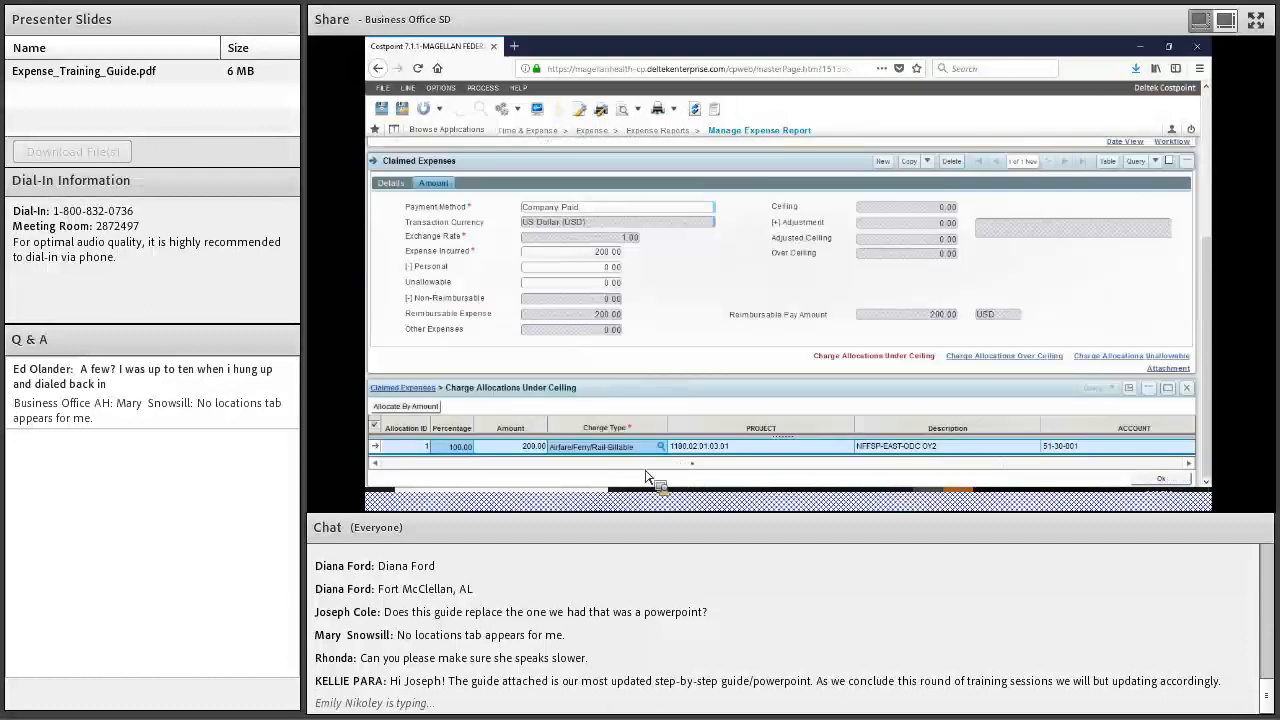
pyautogui.click(572, 453)
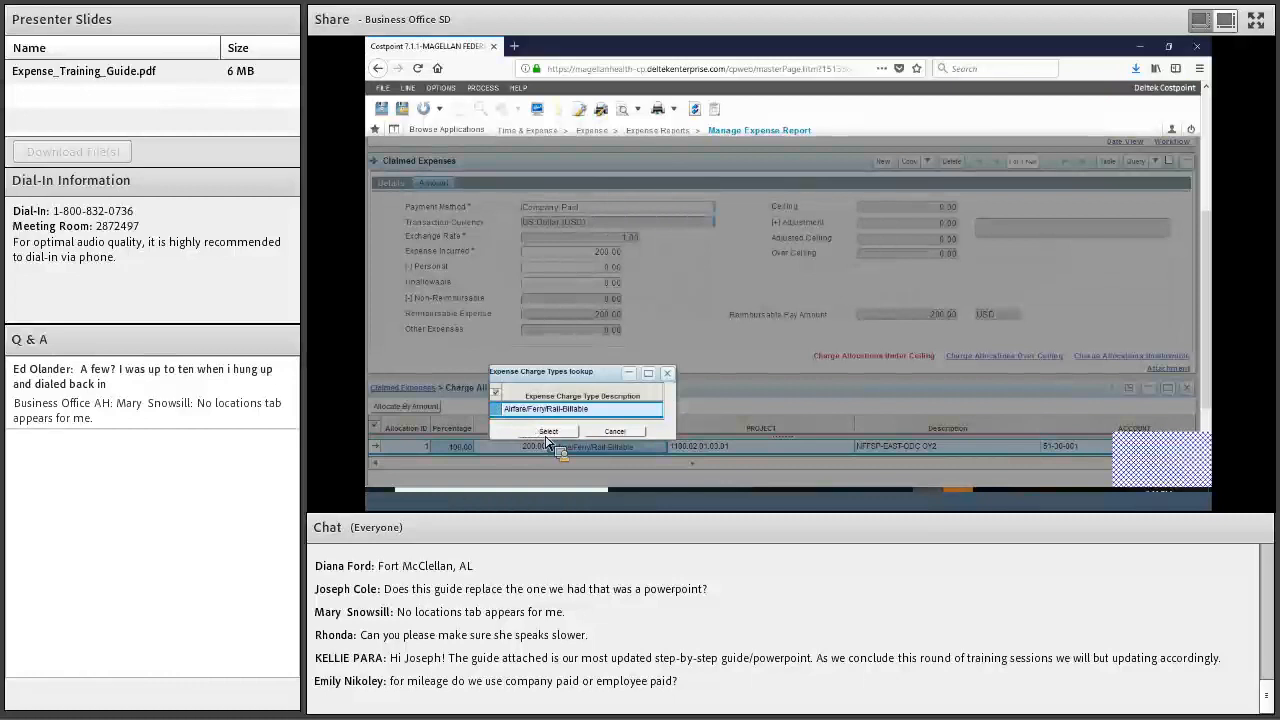
pyautogui.click(547, 433)
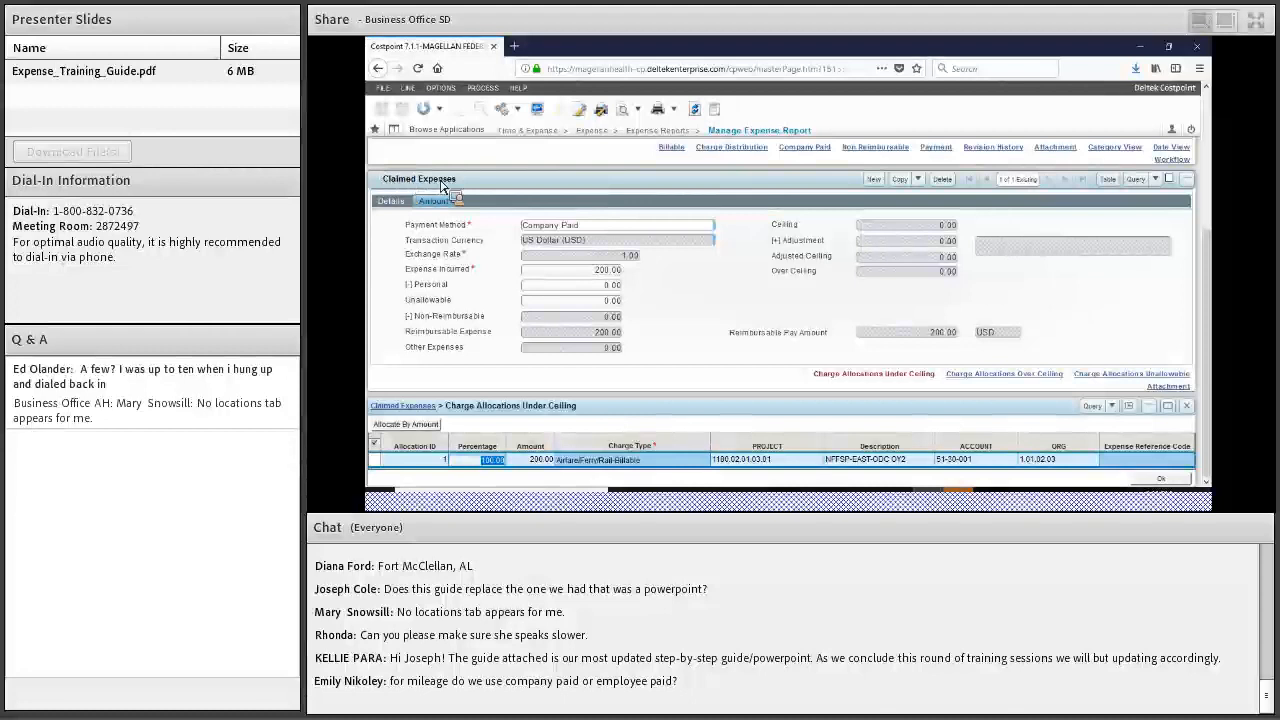
# Add a second claimed expense with category Meals and expense type Per Diem Meals
pyautogui.click(877, 186)
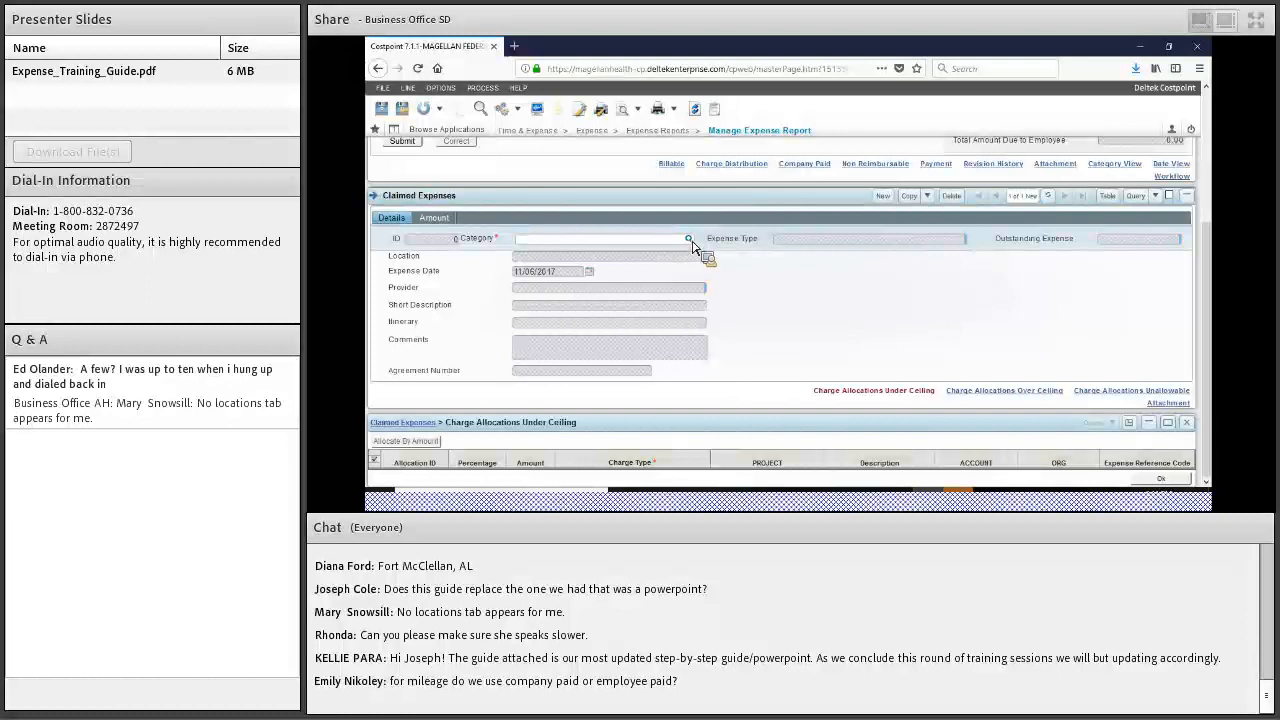
pyautogui.click(689, 240)
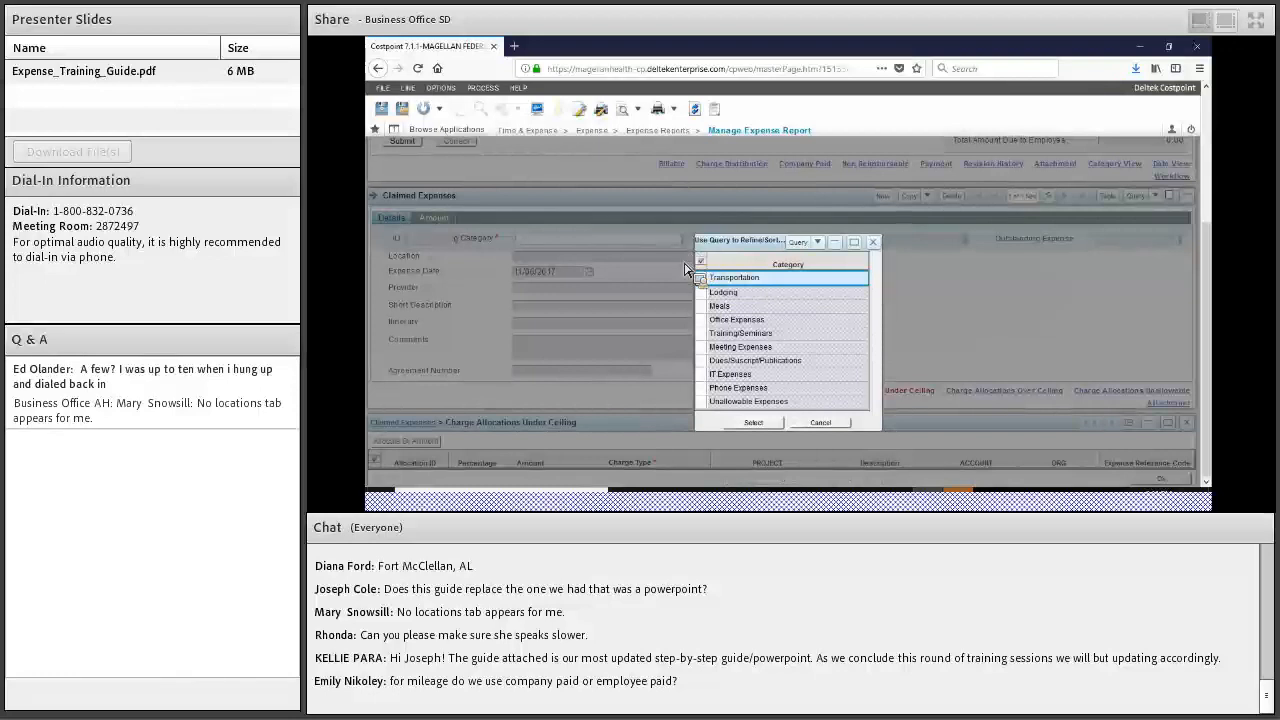
pyautogui.click(722, 305)
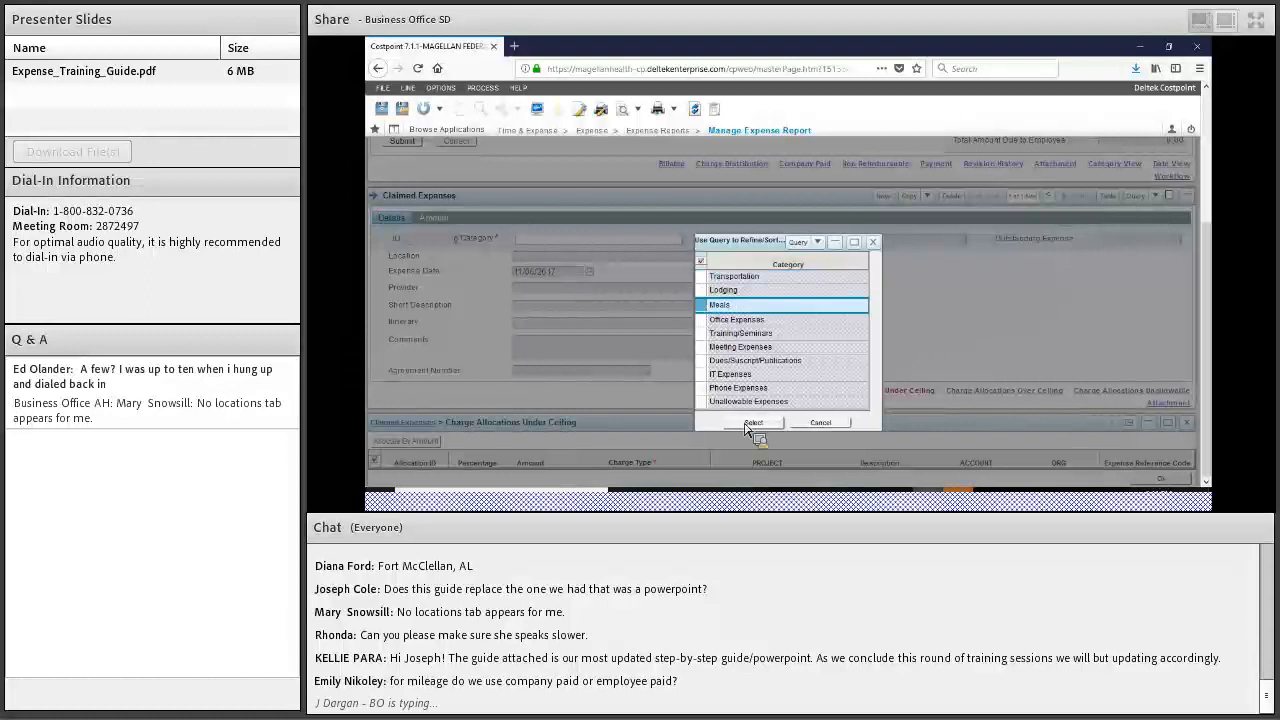
pyautogui.click(750, 423)
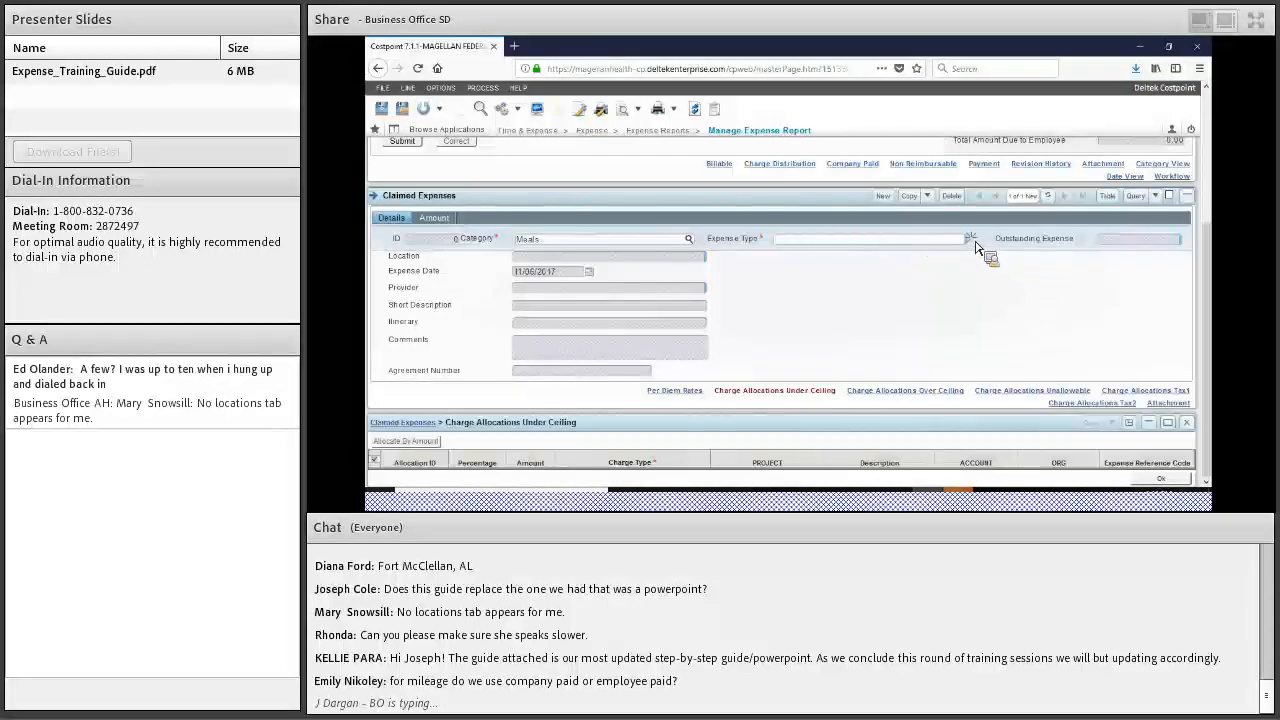
pyautogui.click(971, 240)
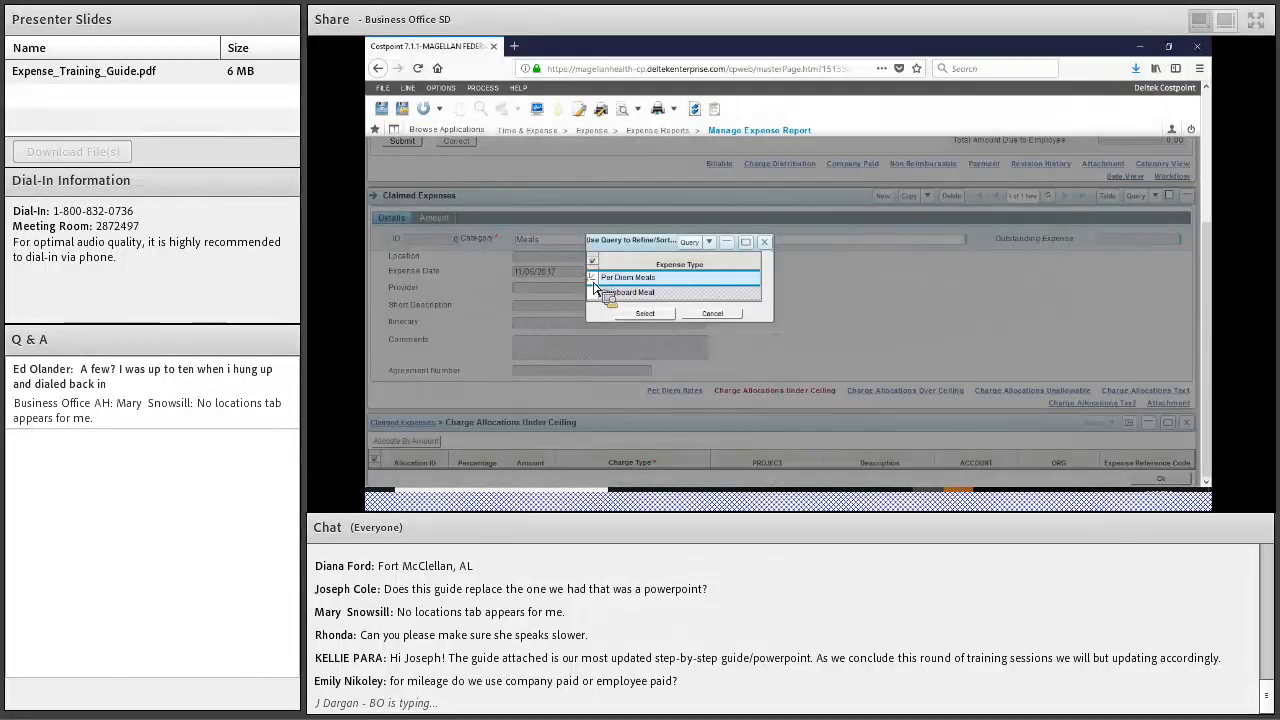
pyautogui.click(643, 315)
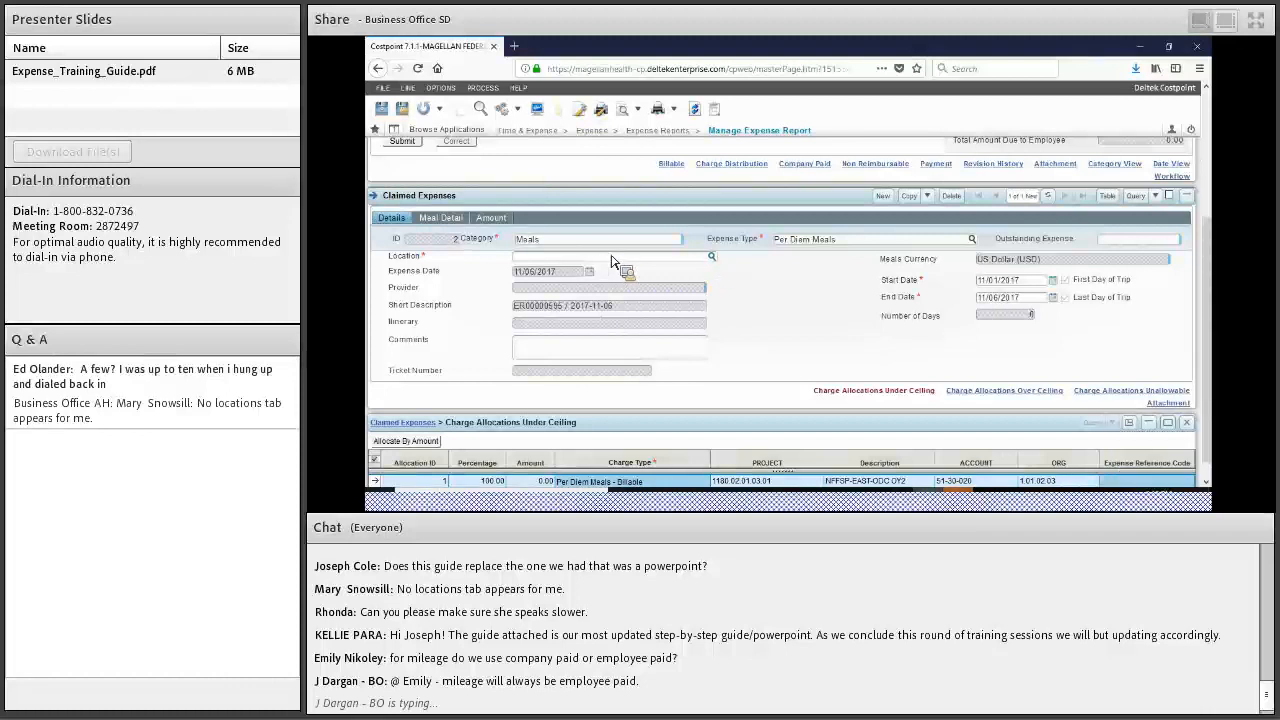
# Choose Vancouver, N/A as the Per Diem Meals expense's location
pyautogui.click(712, 259)
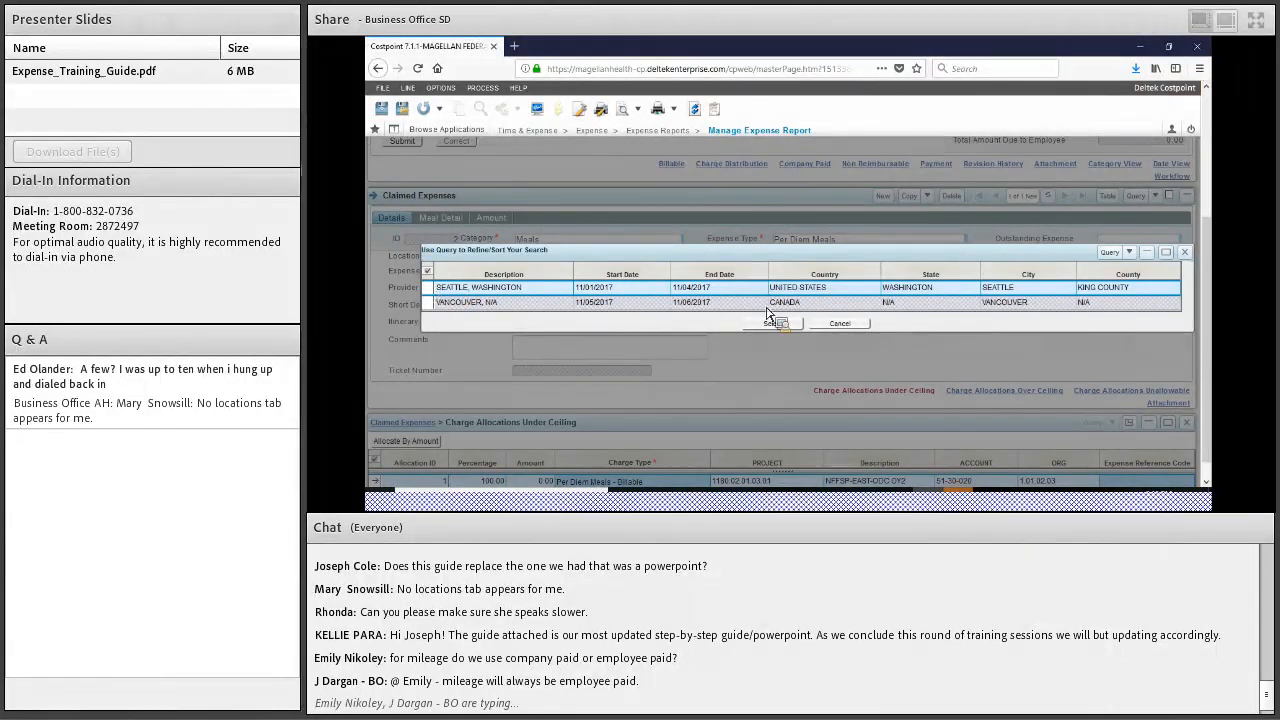
pyautogui.click(690, 301)
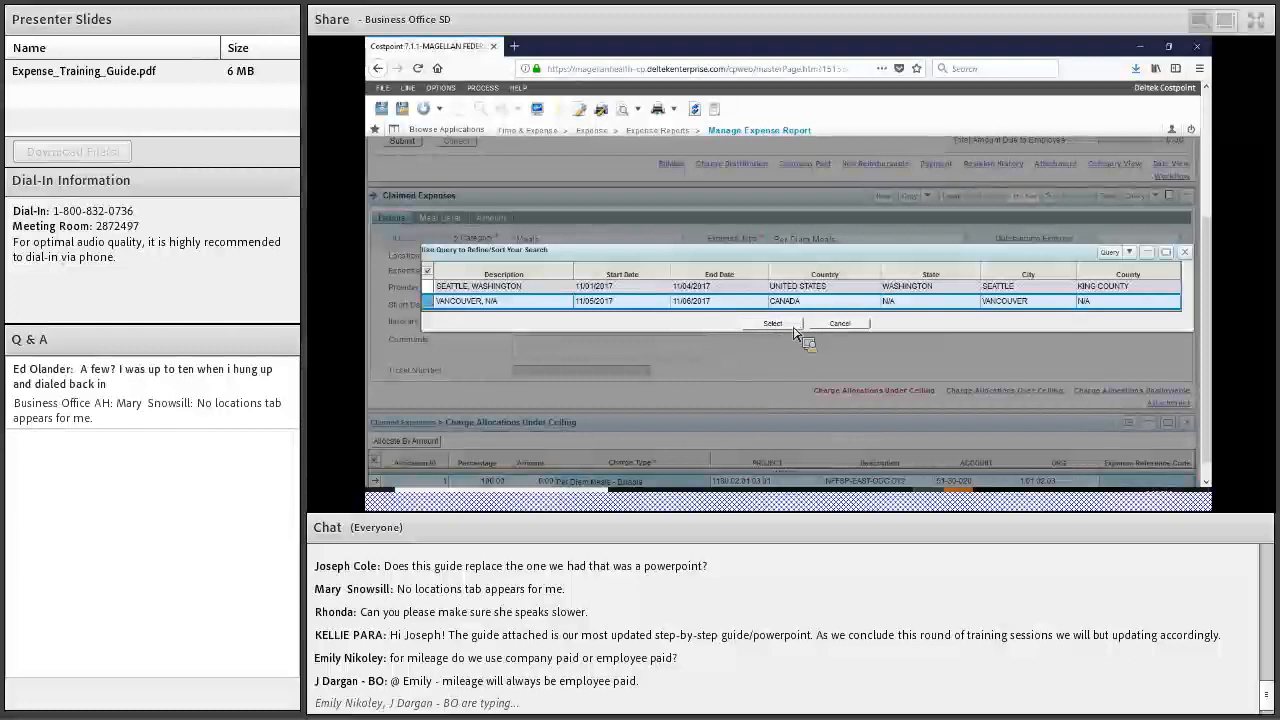
pyautogui.click(791, 326)
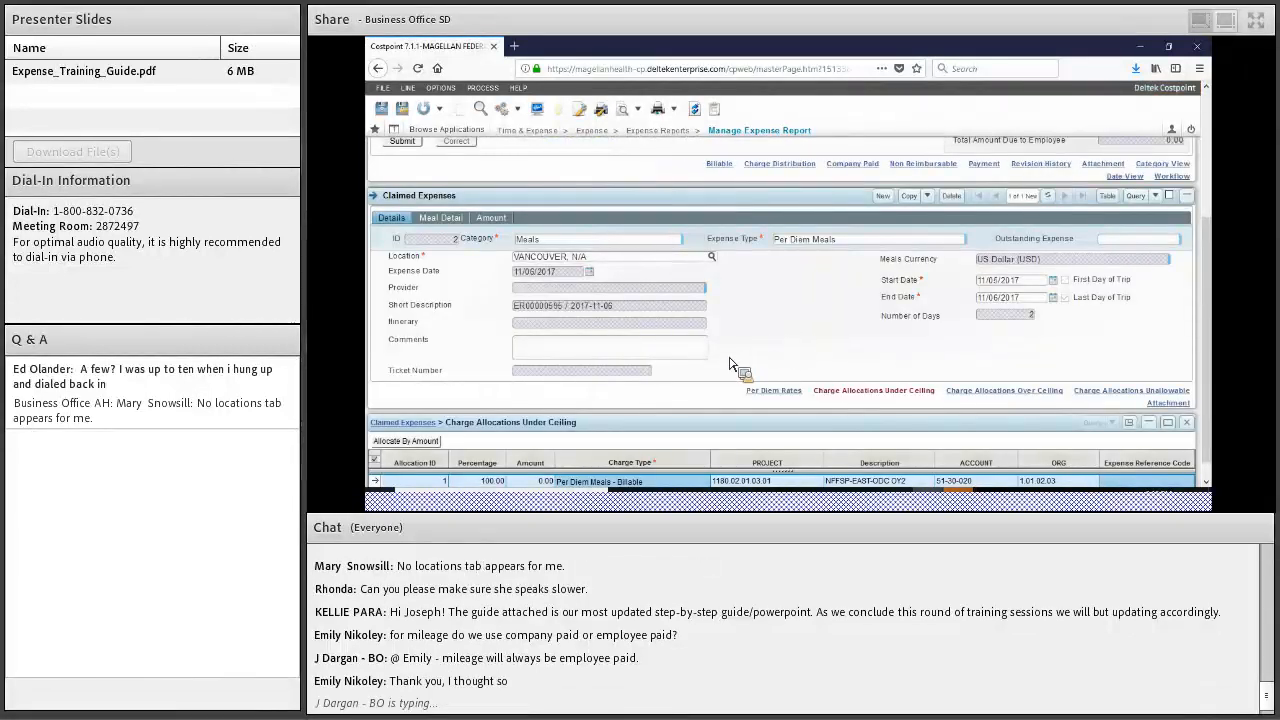
# Claim all meals for 11/05/2017 and 11/06/2017 (229.25 total) and check the allocation's charge type
pyautogui.click(427, 226)
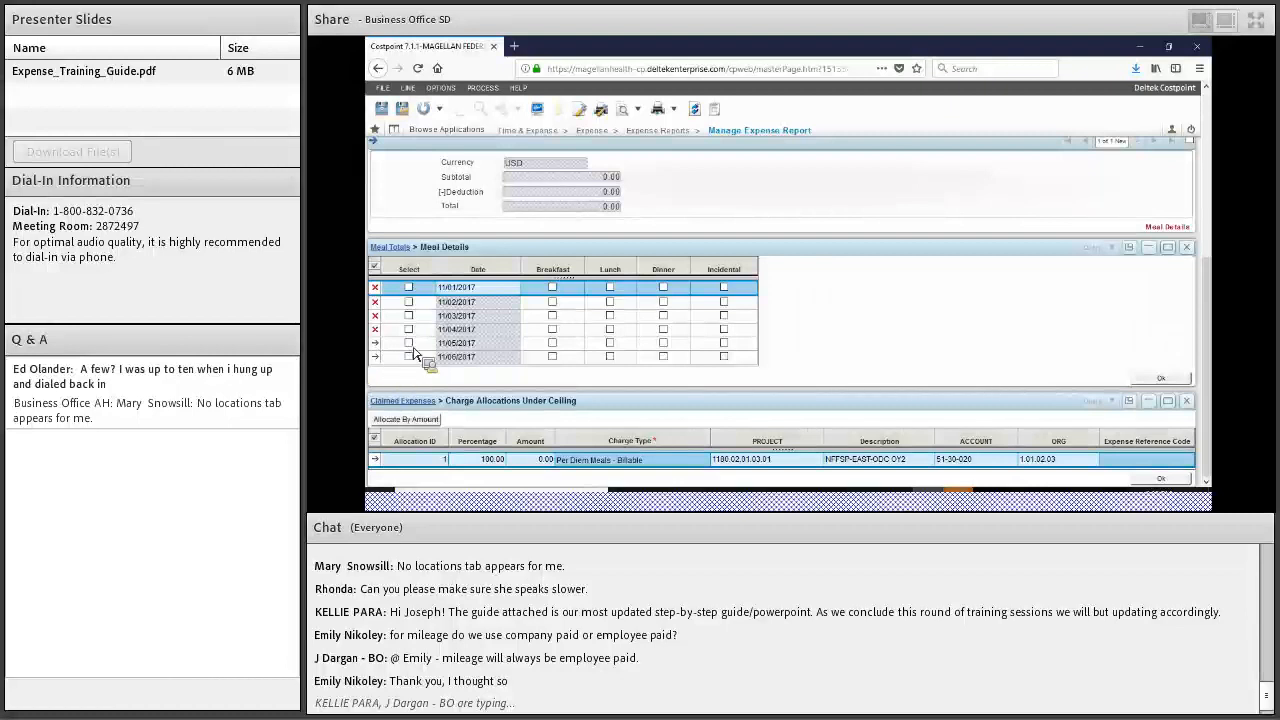
pyautogui.click(408, 343)
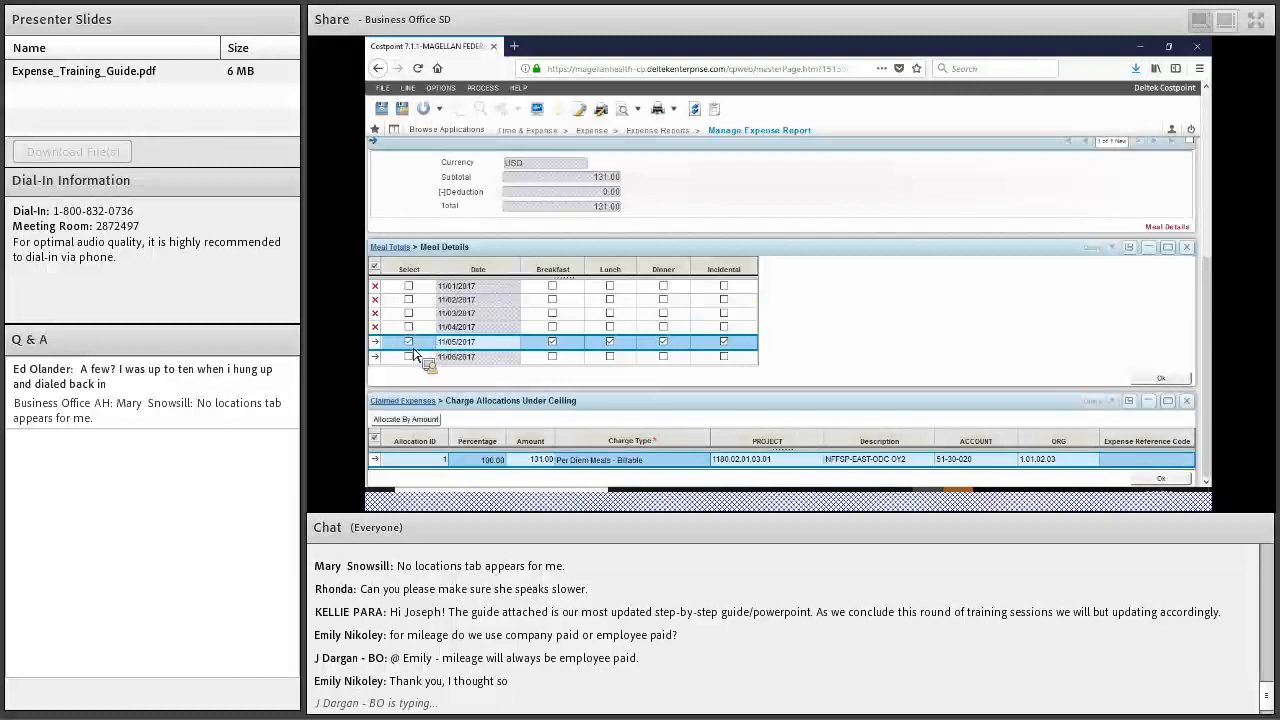
pyautogui.click(409, 358)
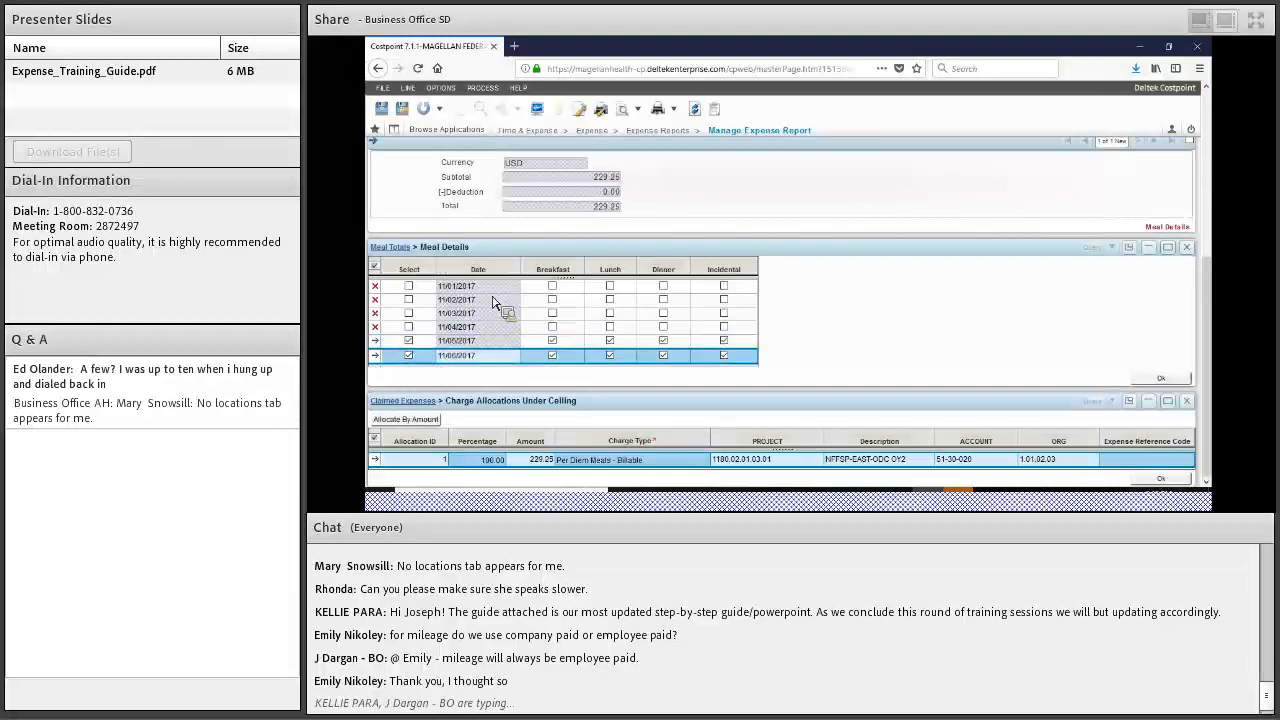
pyautogui.scroll(2, 505, 322)
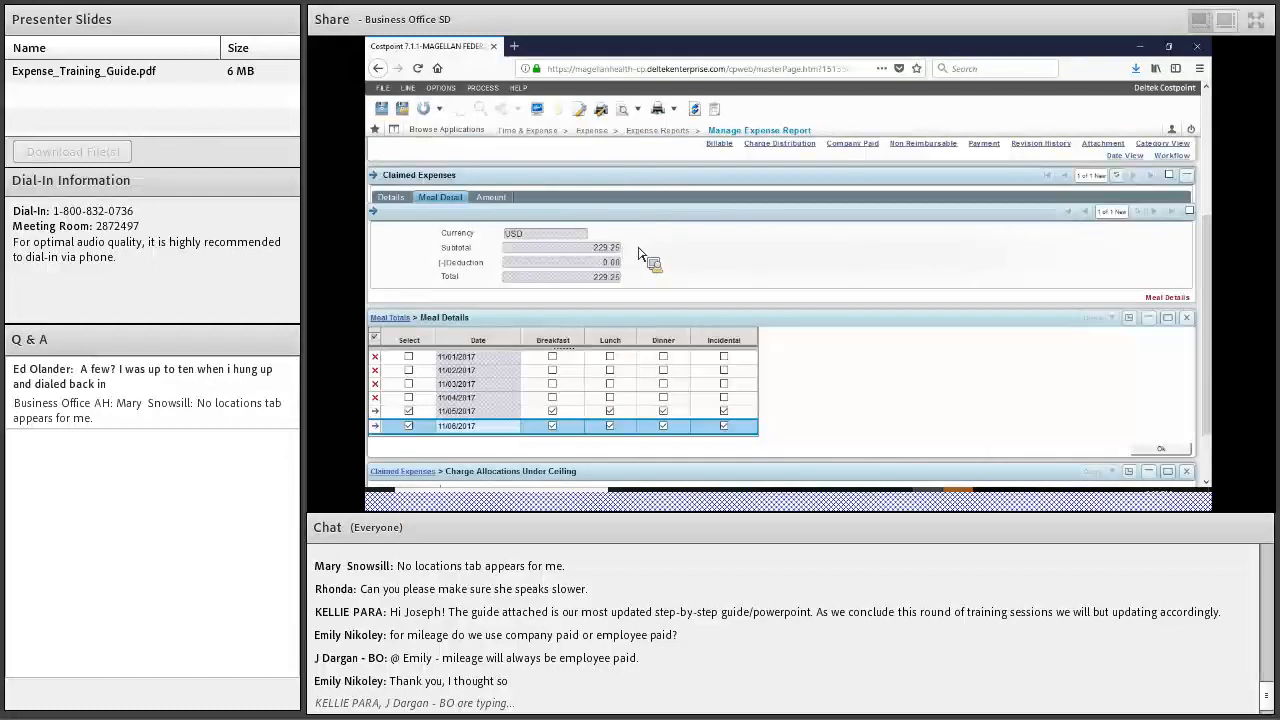
pyautogui.scroll(-2, 503, 173)
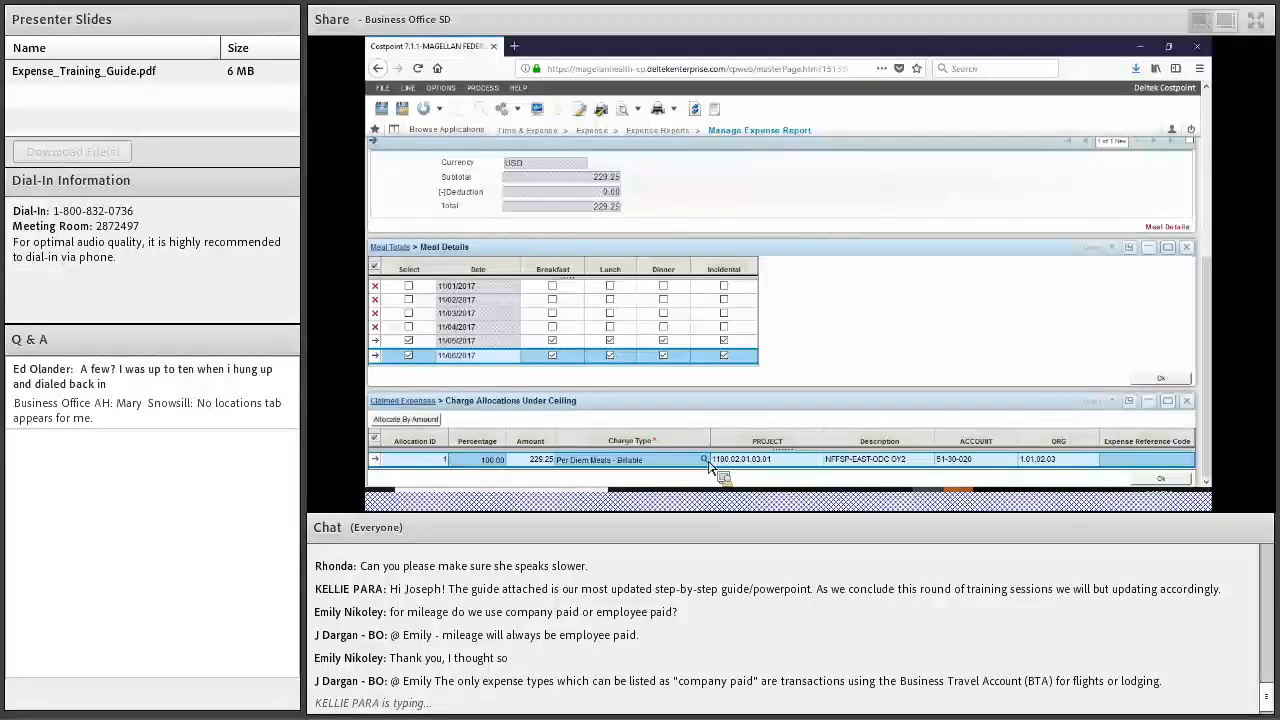
pyautogui.click(704, 459)
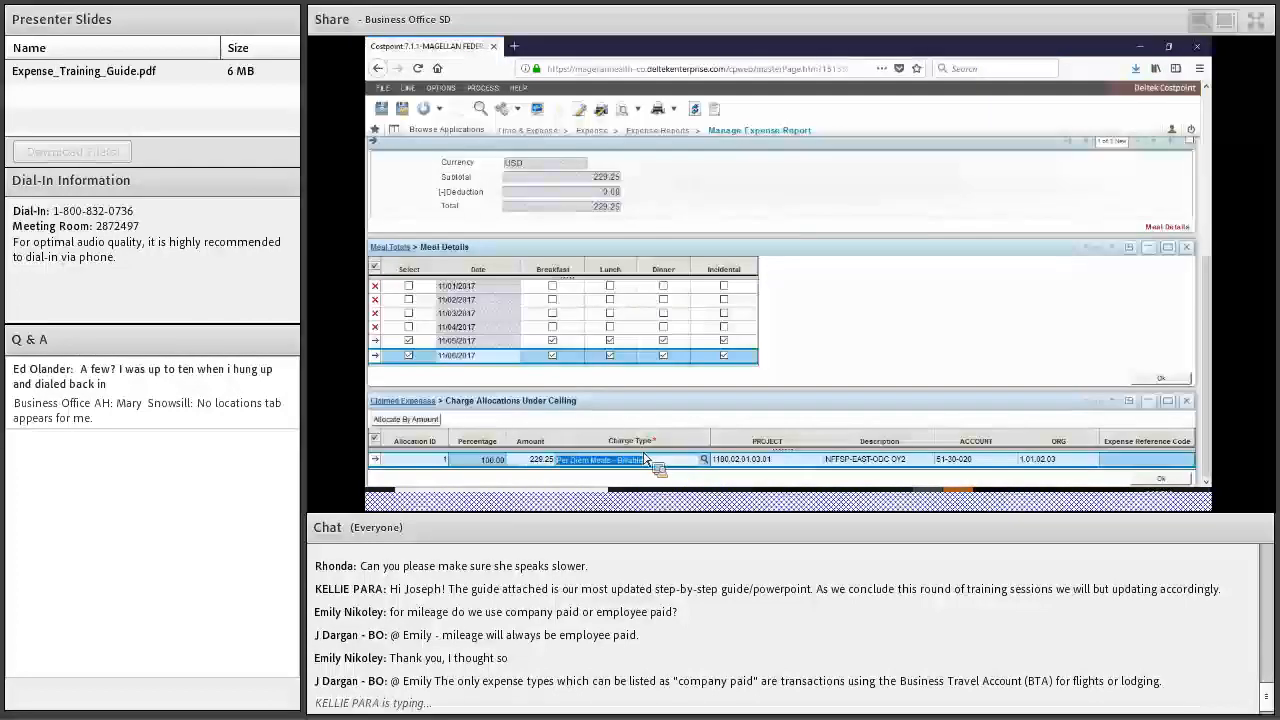
pyautogui.scroll(3, 595, 430)
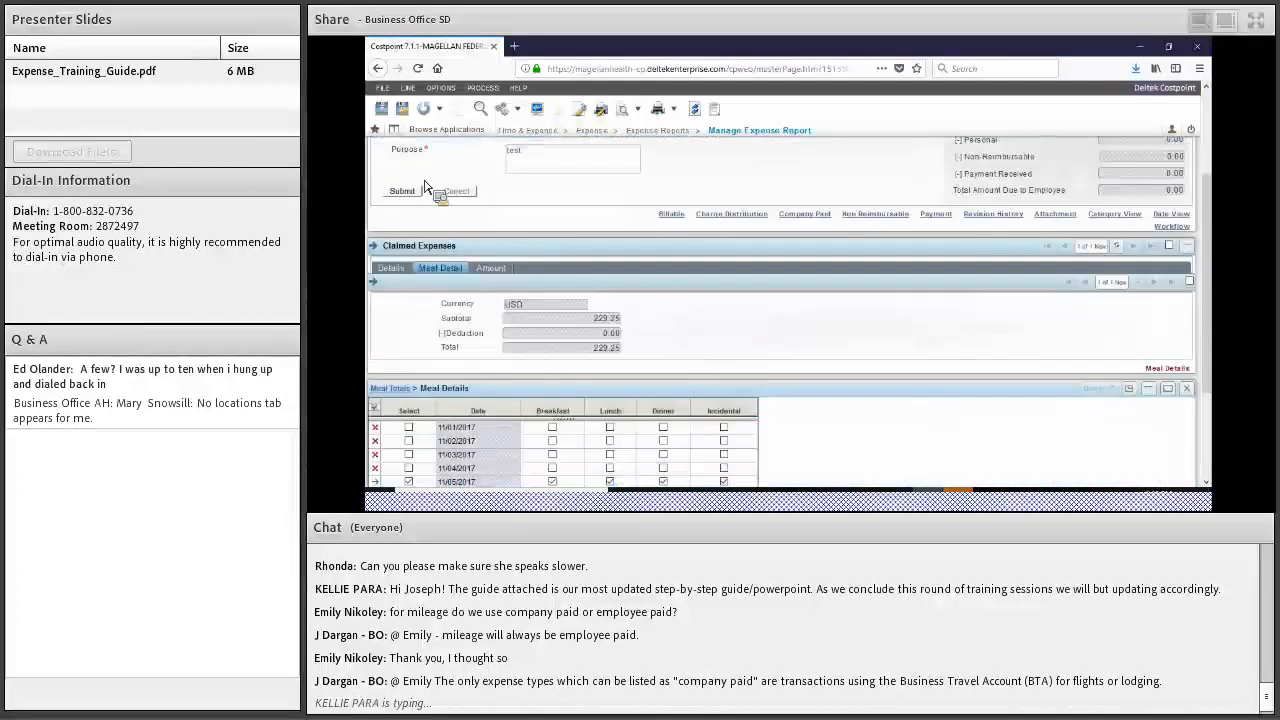
# Save the Per Diem Meals expense, dismiss the confirmation, and return to its Details form
pyautogui.scroll(2, 410, 118)
pyautogui.click(403, 109)
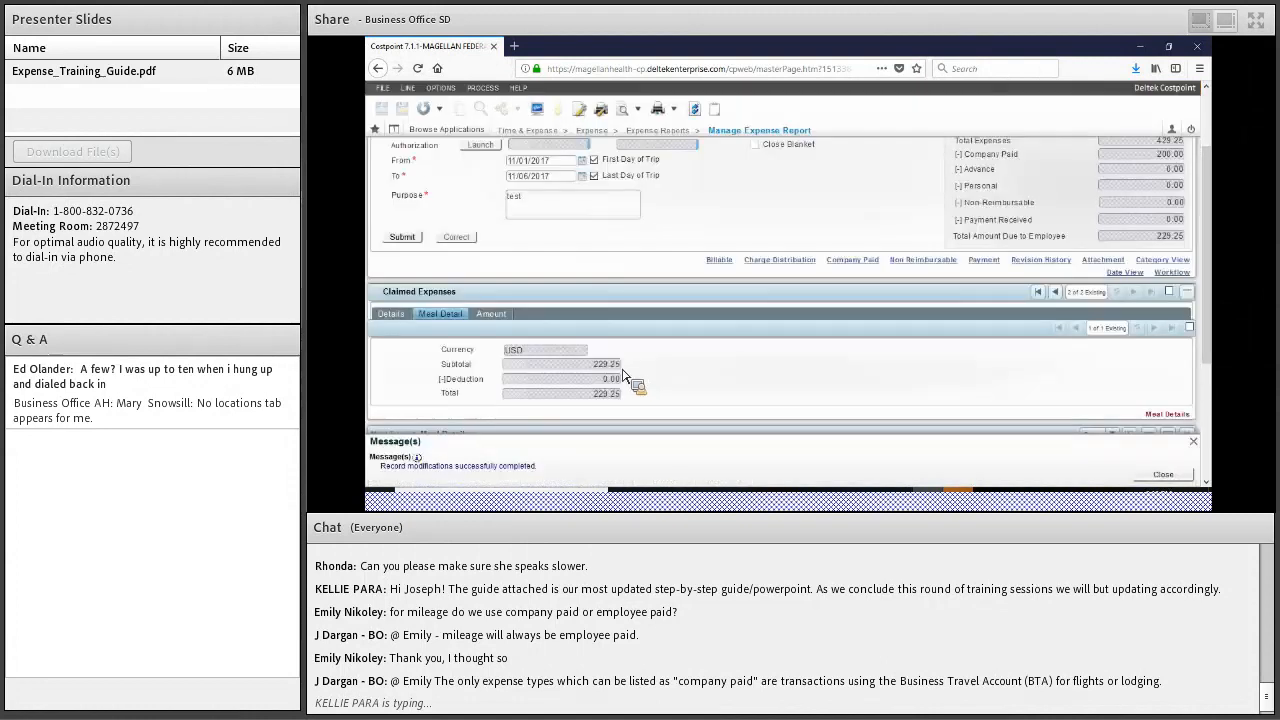
pyautogui.click(1180, 477)
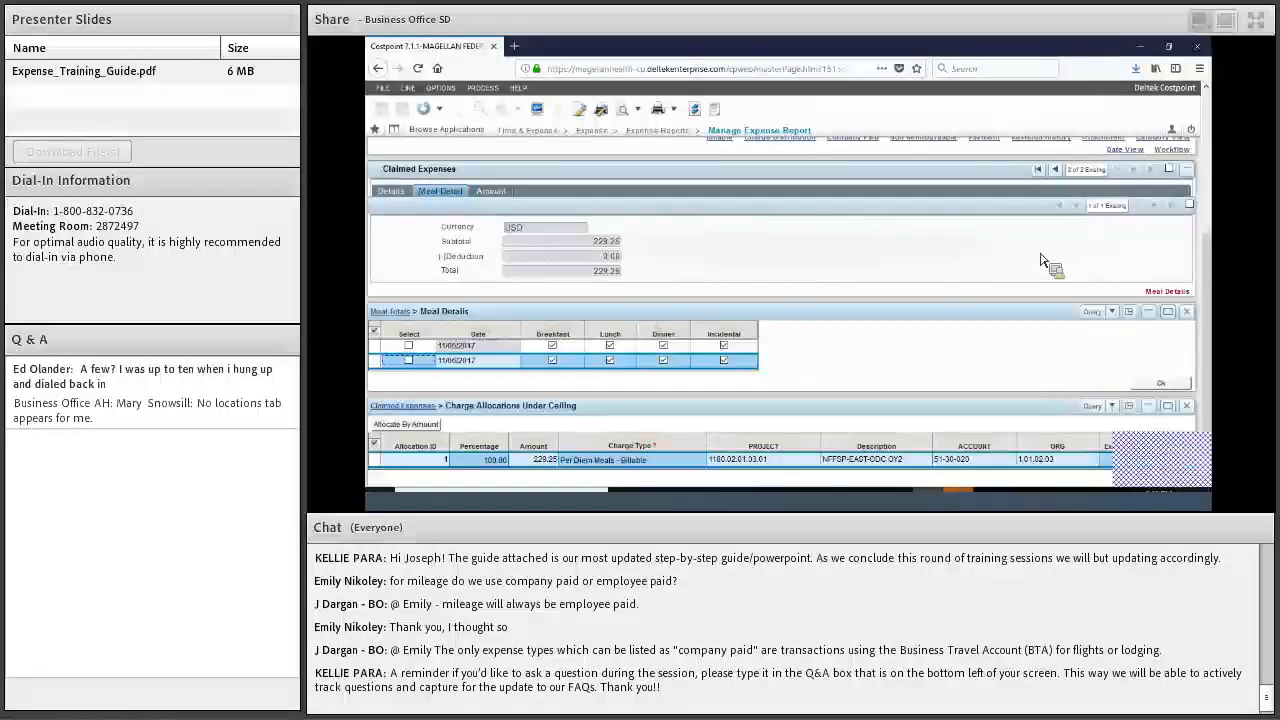
pyautogui.click(391, 191)
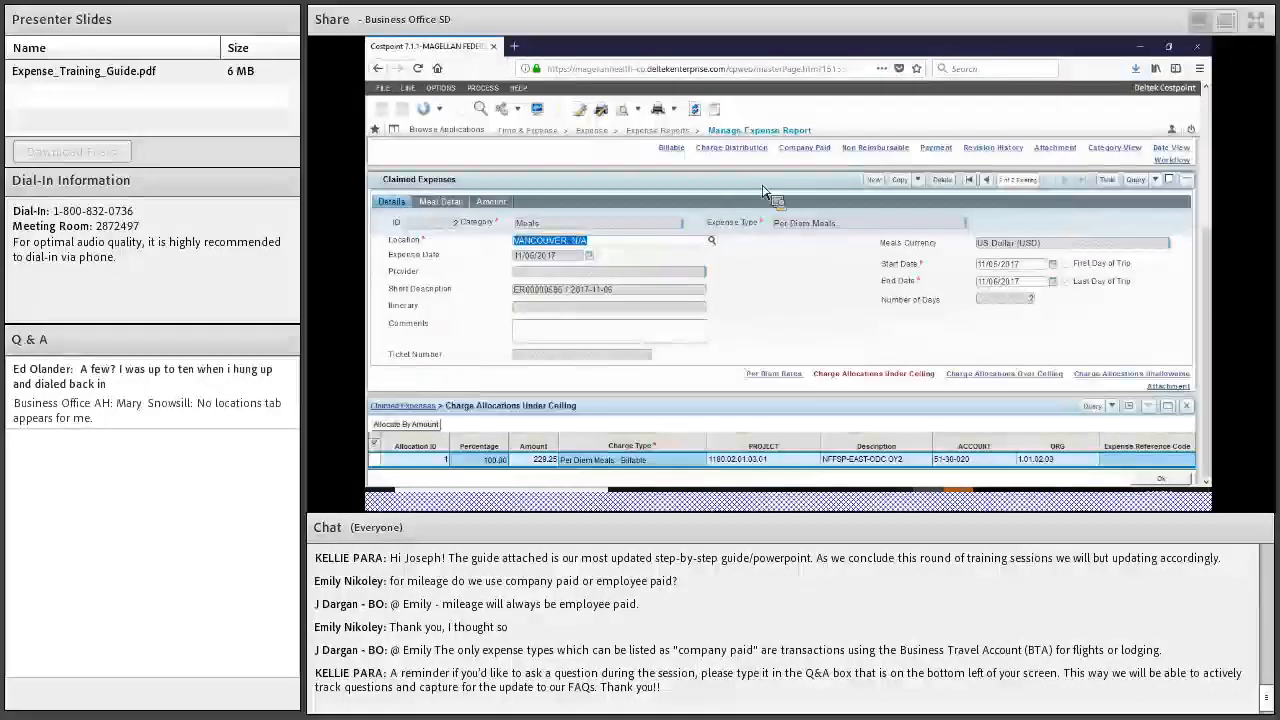
# Add a third claimed expense with category Lodging and expense type Lodging
pyautogui.click(873, 183)
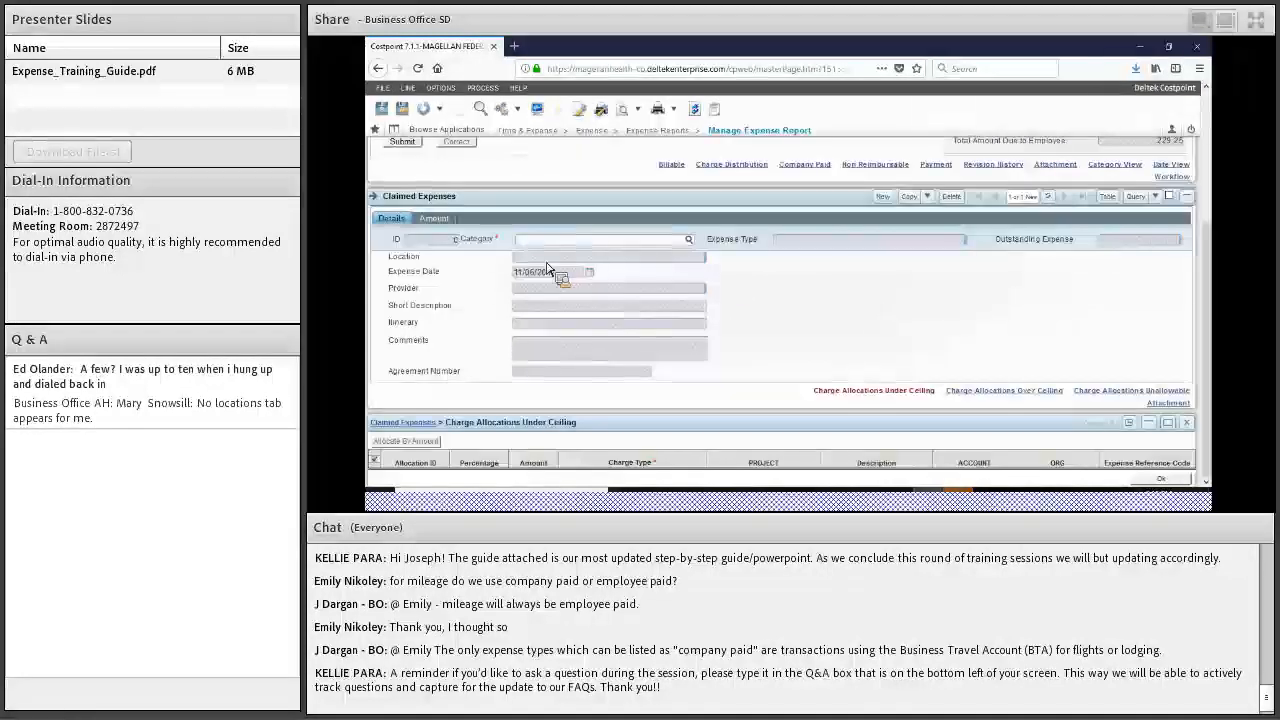
pyautogui.click(691, 242)
pyautogui.click(704, 293)
pyautogui.click(768, 428)
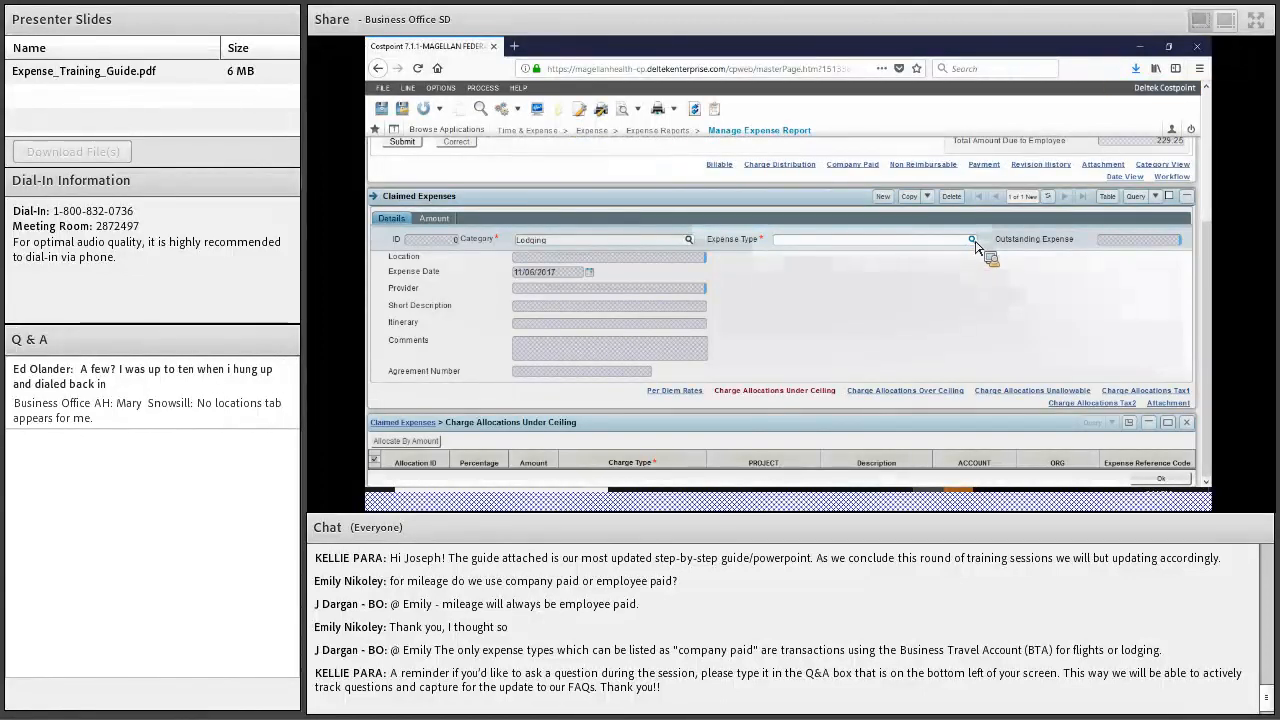
pyautogui.click(973, 242)
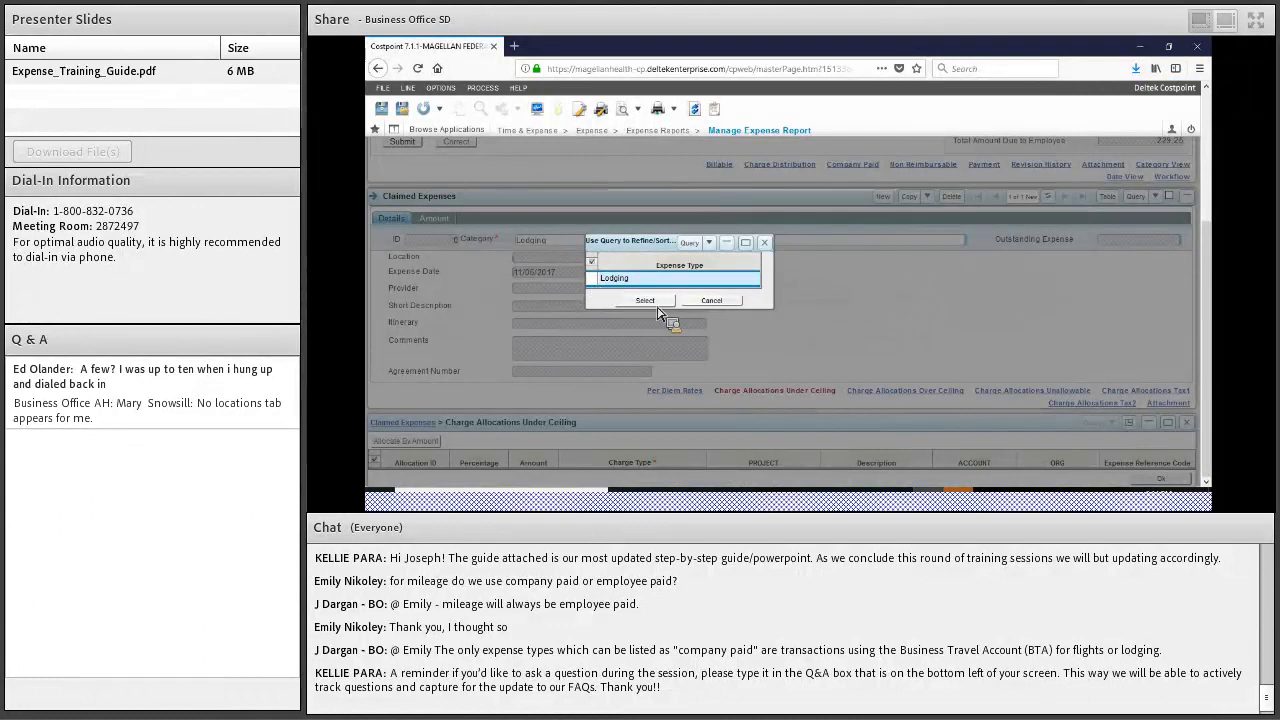
pyautogui.click(650, 301)
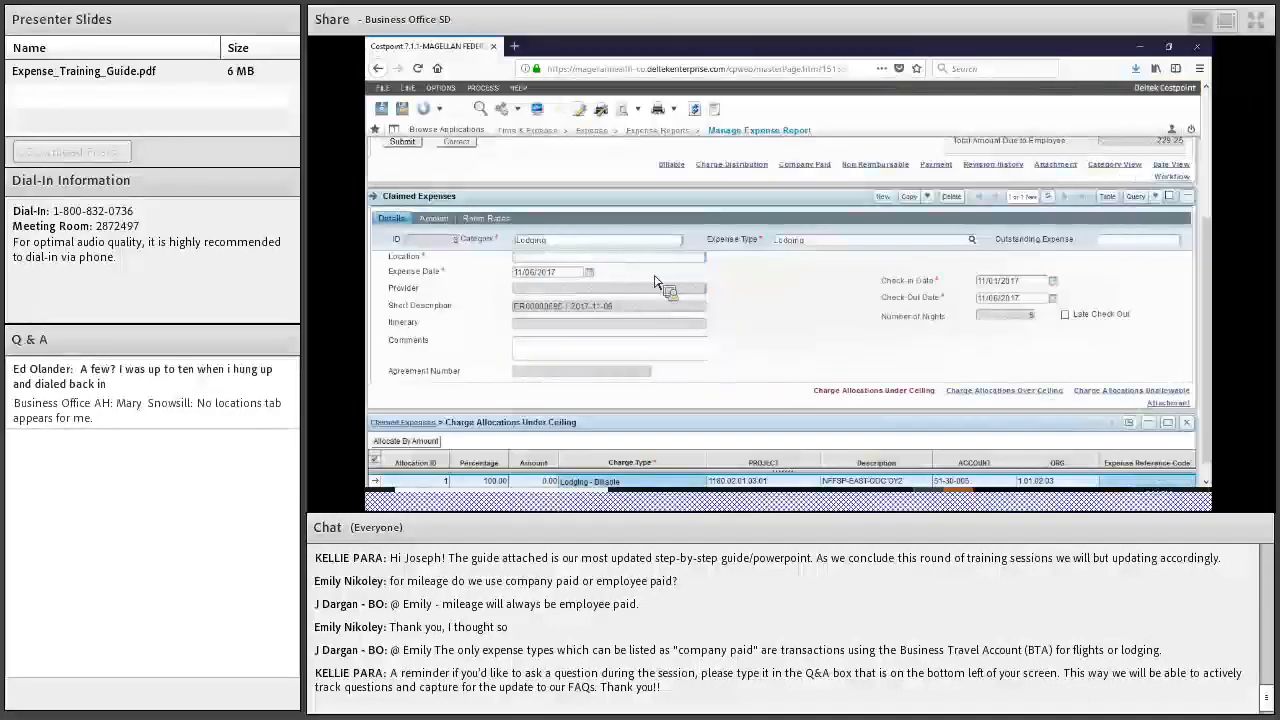
# Set the lodging location to Vancouver, N/A and review its per diem rates
pyautogui.click(712, 258)
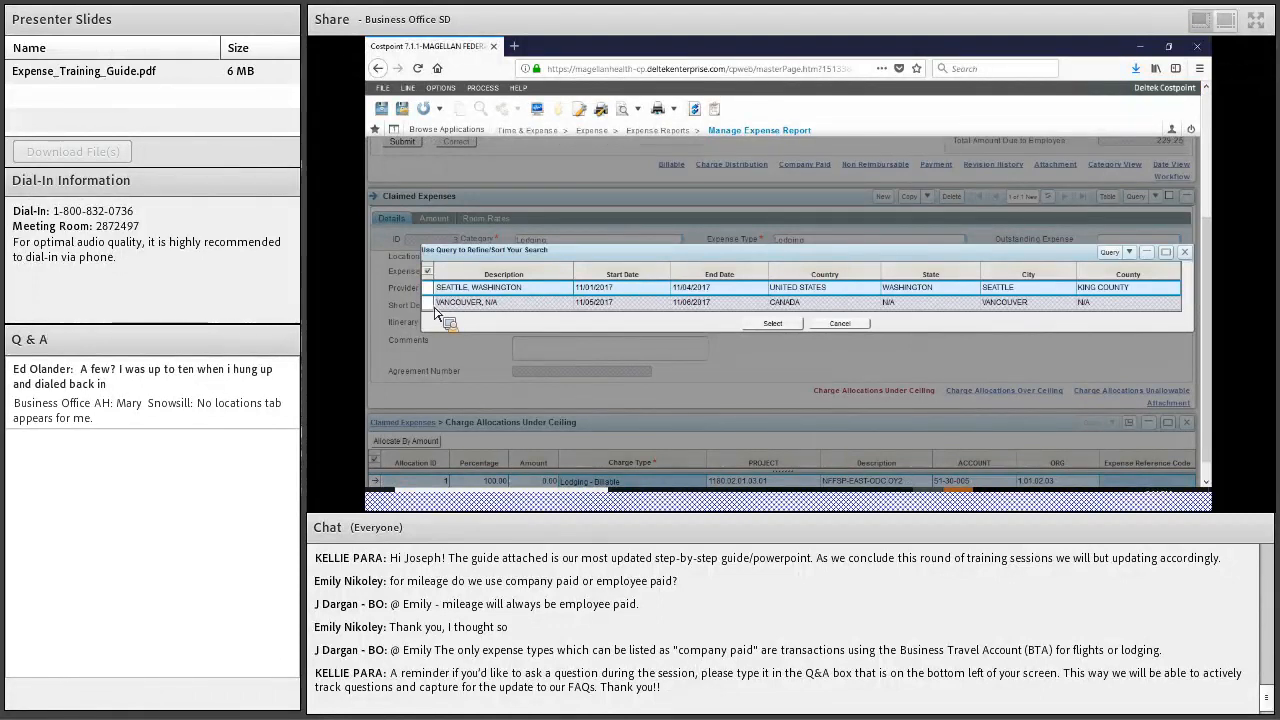
pyautogui.click(755, 306)
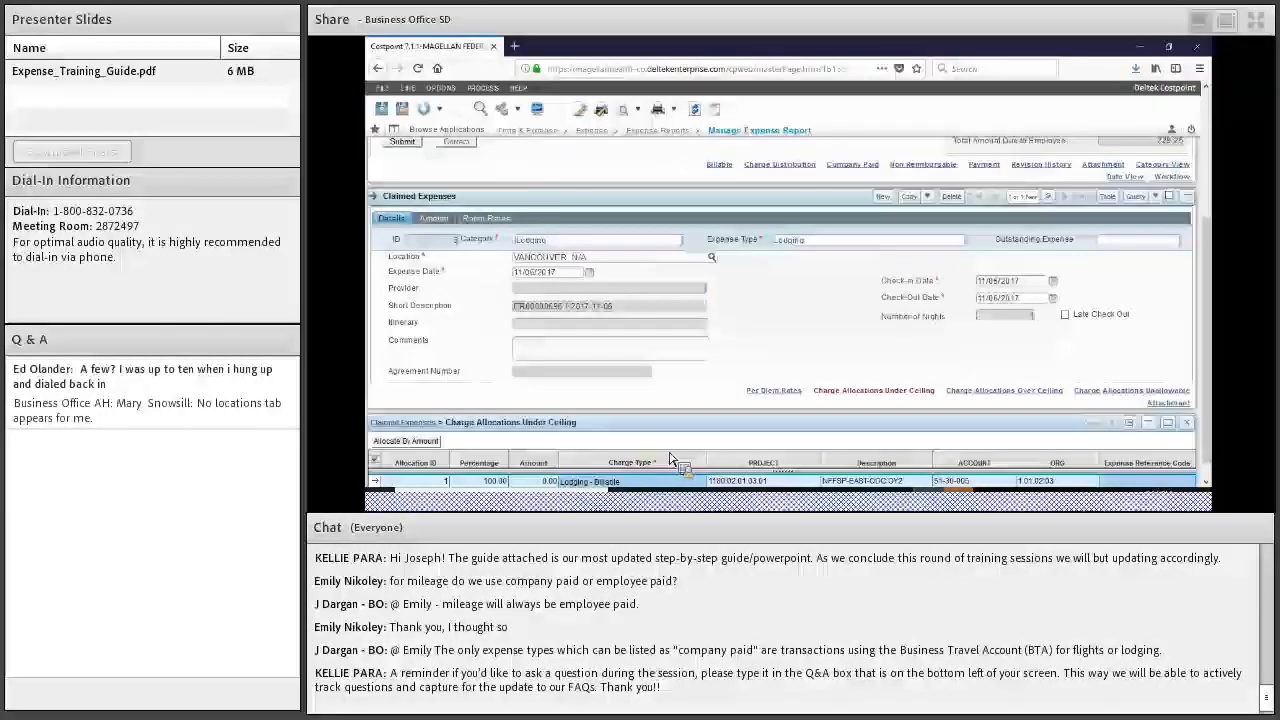
pyautogui.click(766, 393)
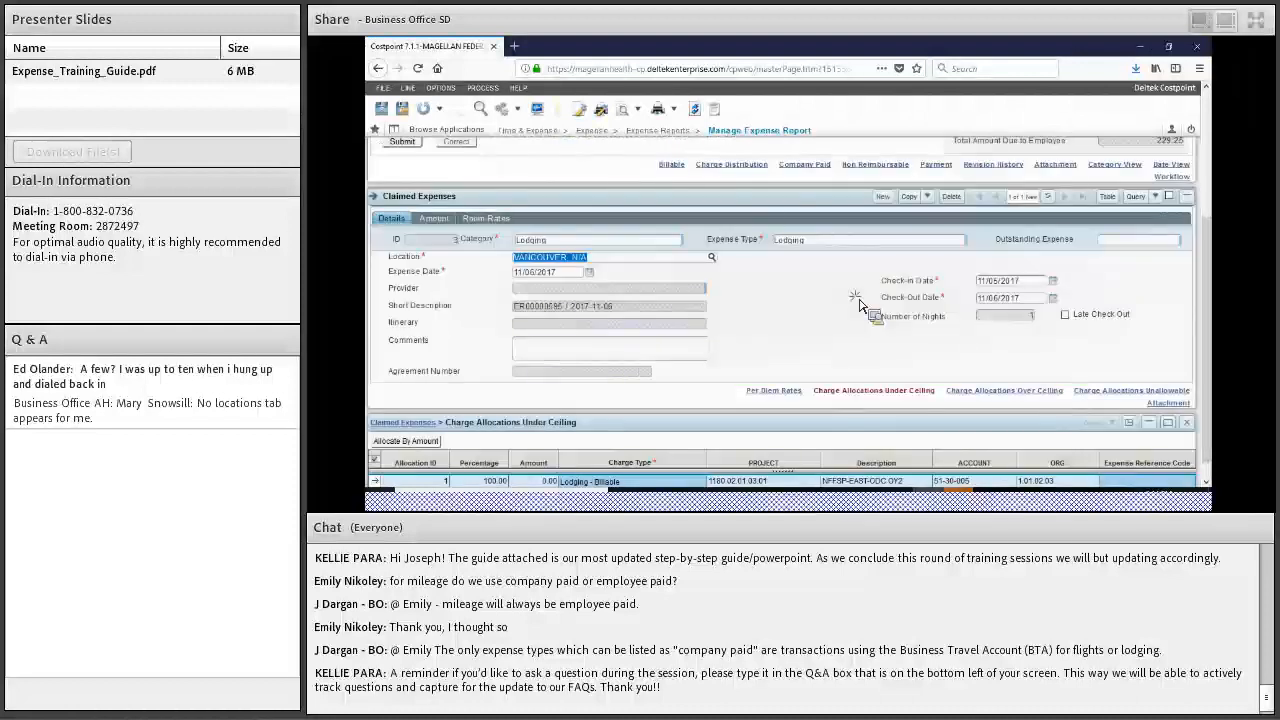
pyautogui.click(885, 329)
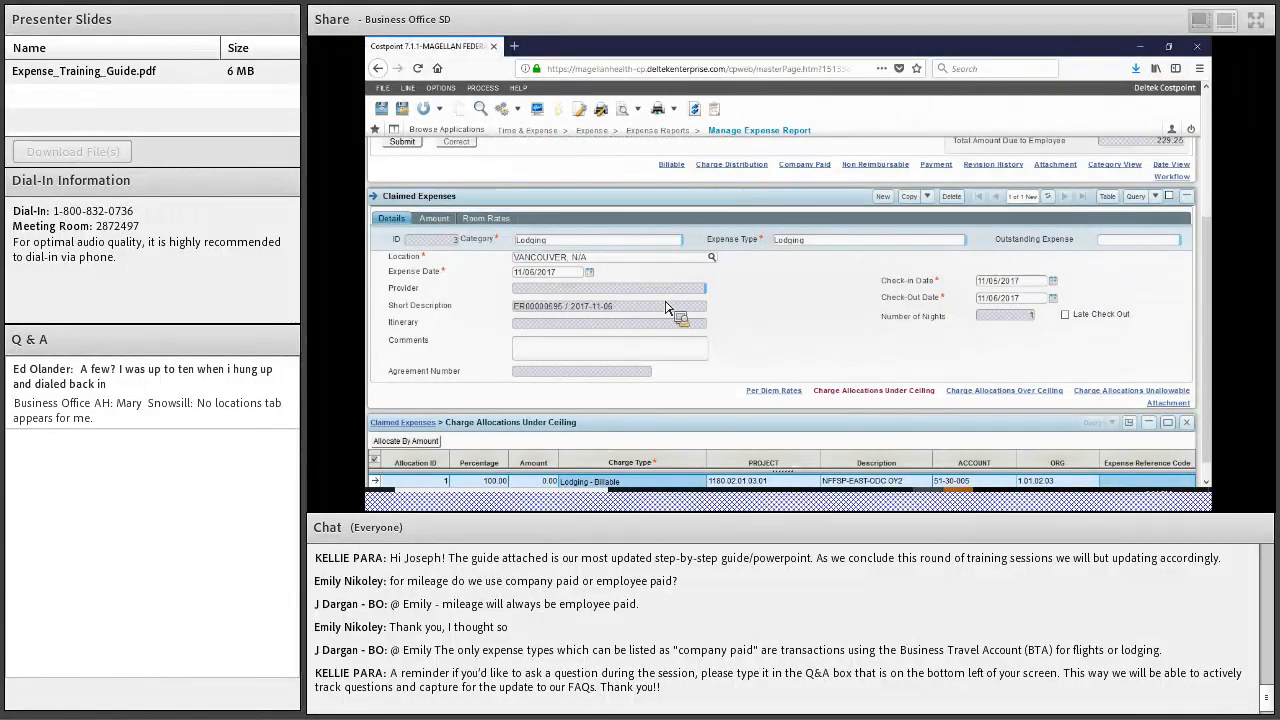
# Enter room rate 150 and tax 10 for the 11/05/2017 night, totaling 160
pyautogui.click(497, 228)
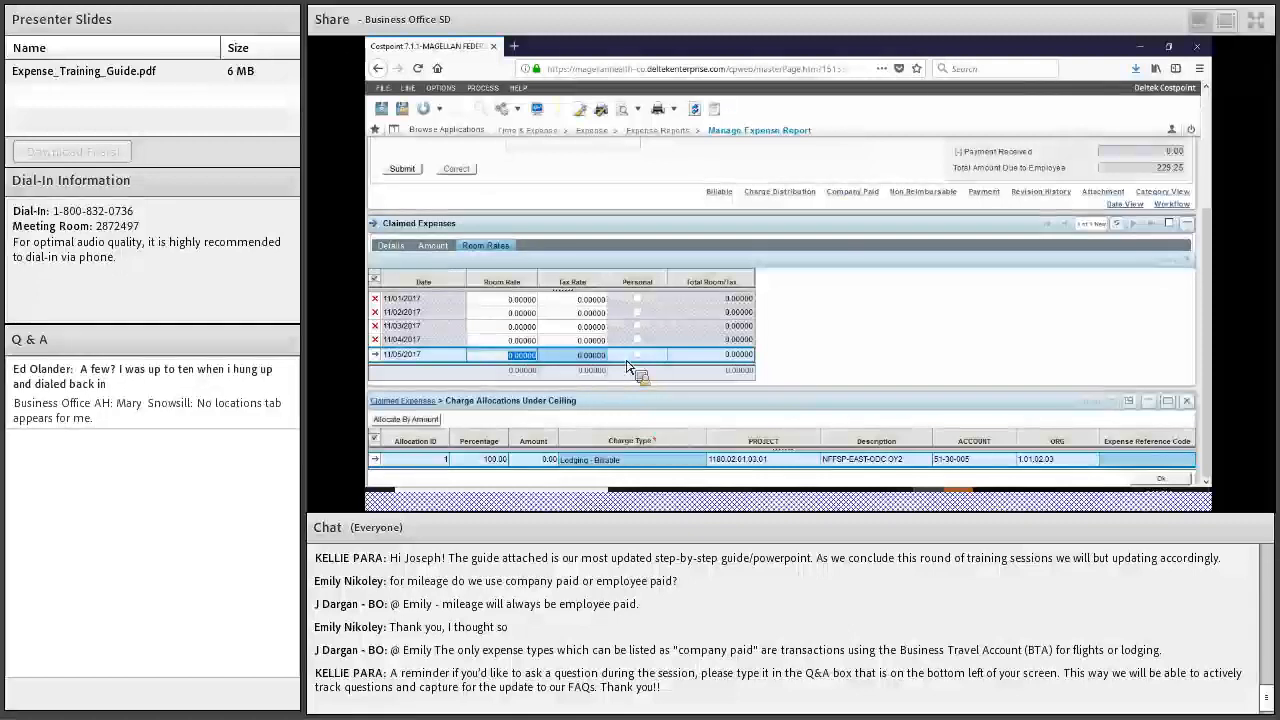
pyautogui.write('150')
pyautogui.click(572, 359)
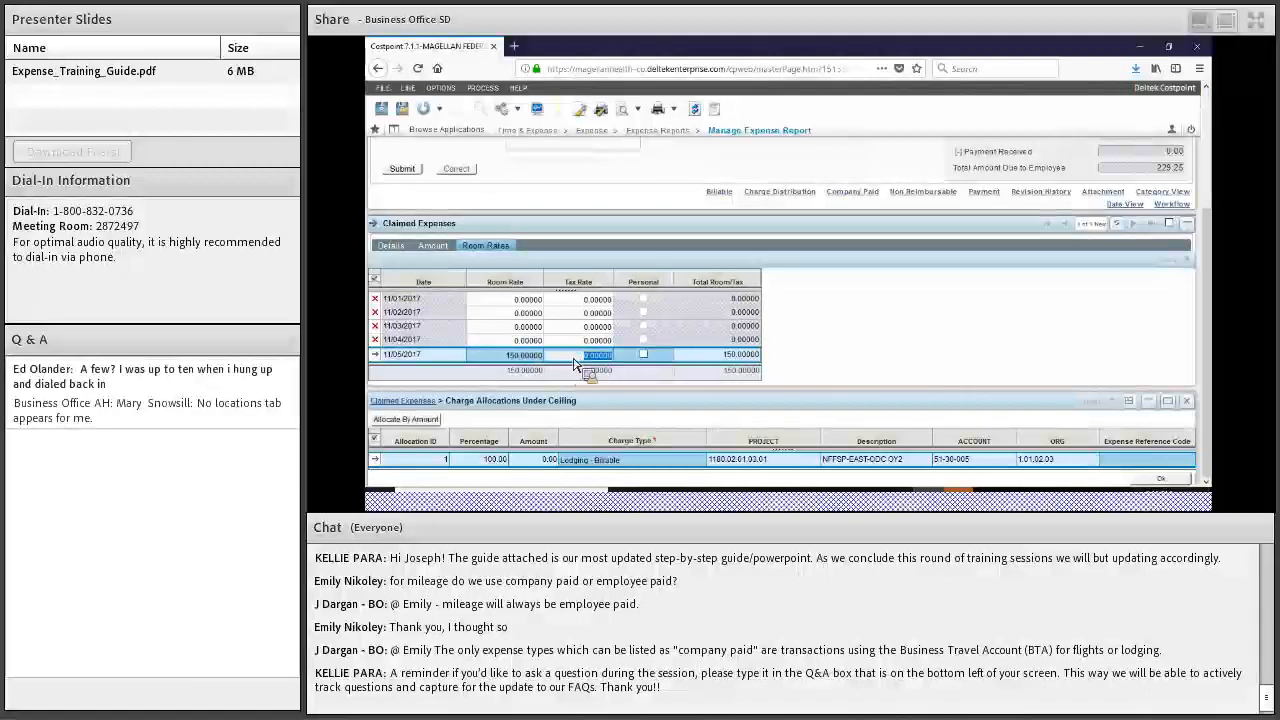
pyautogui.write('10')
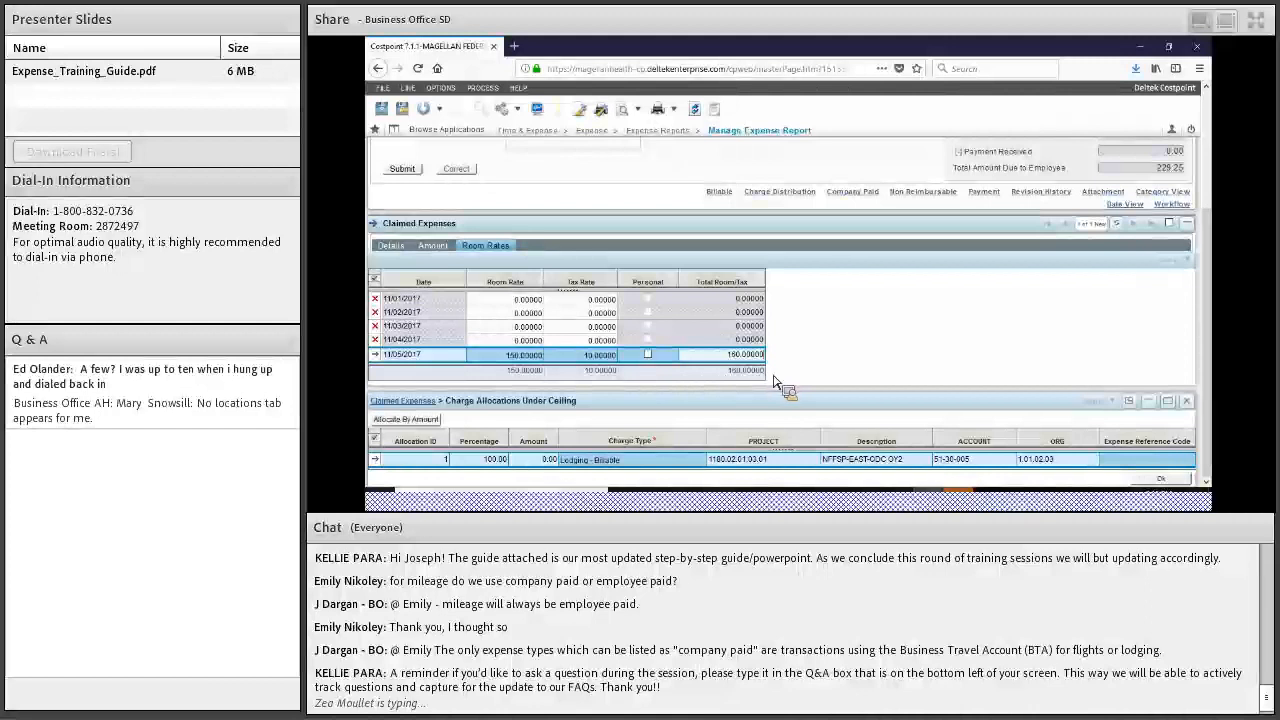
# Enter 160 as the lodging expense incurred, making 160.00 reimbursable
pyautogui.click(432, 246)
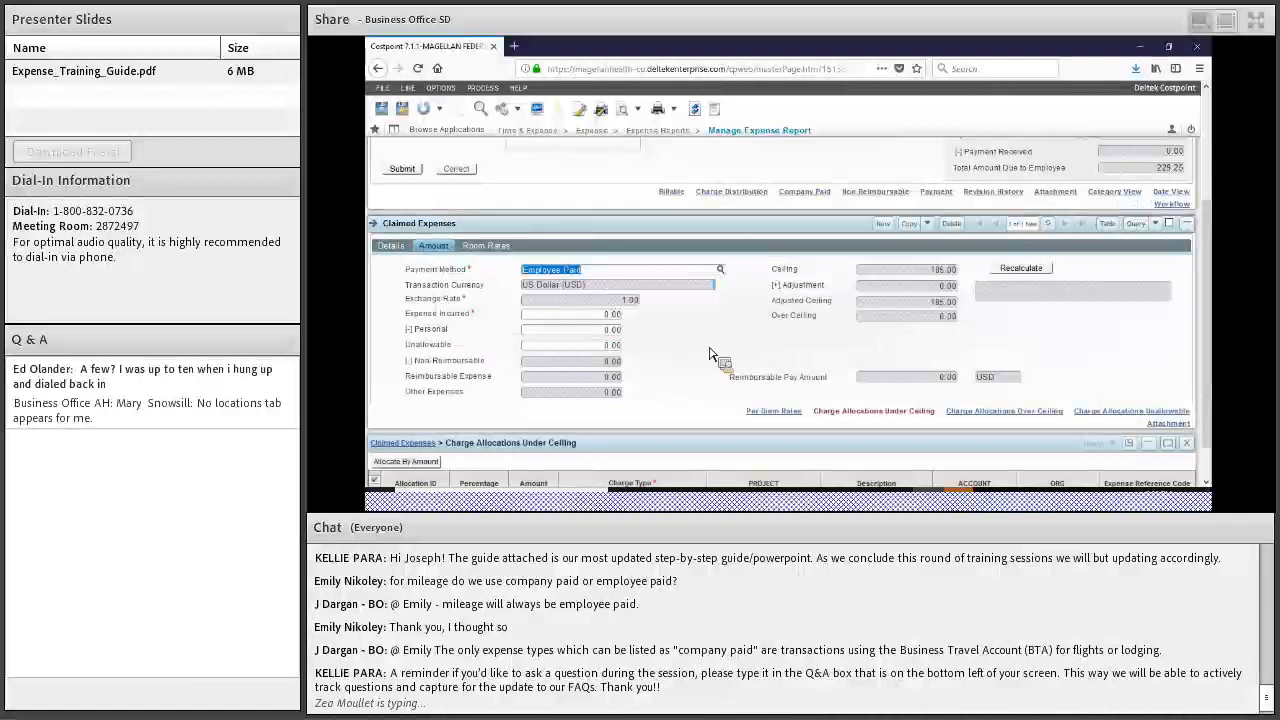
pyautogui.press('Tab')
pyautogui.write('1')
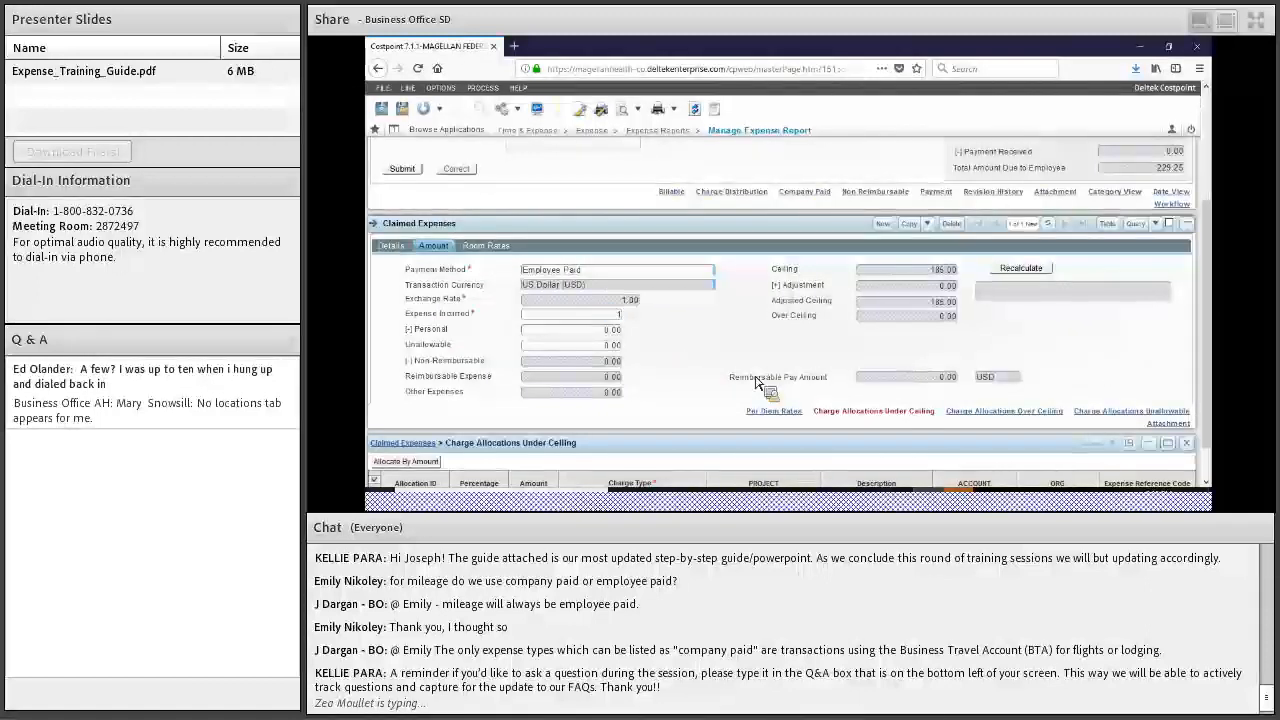
pyautogui.write('60')
pyautogui.press('Tab')
pyautogui.click(638, 393)
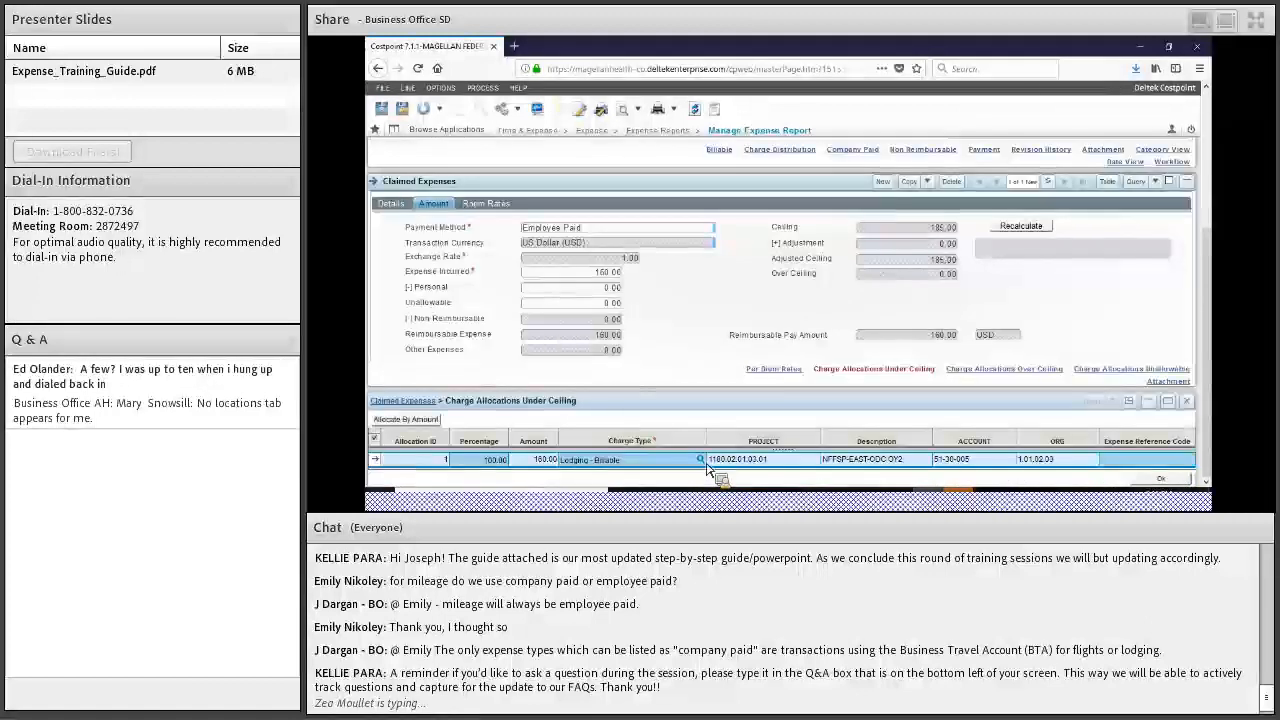
# Set the lodging charge type to Lodging - Billable and return to the expense details
pyautogui.click(702, 461)
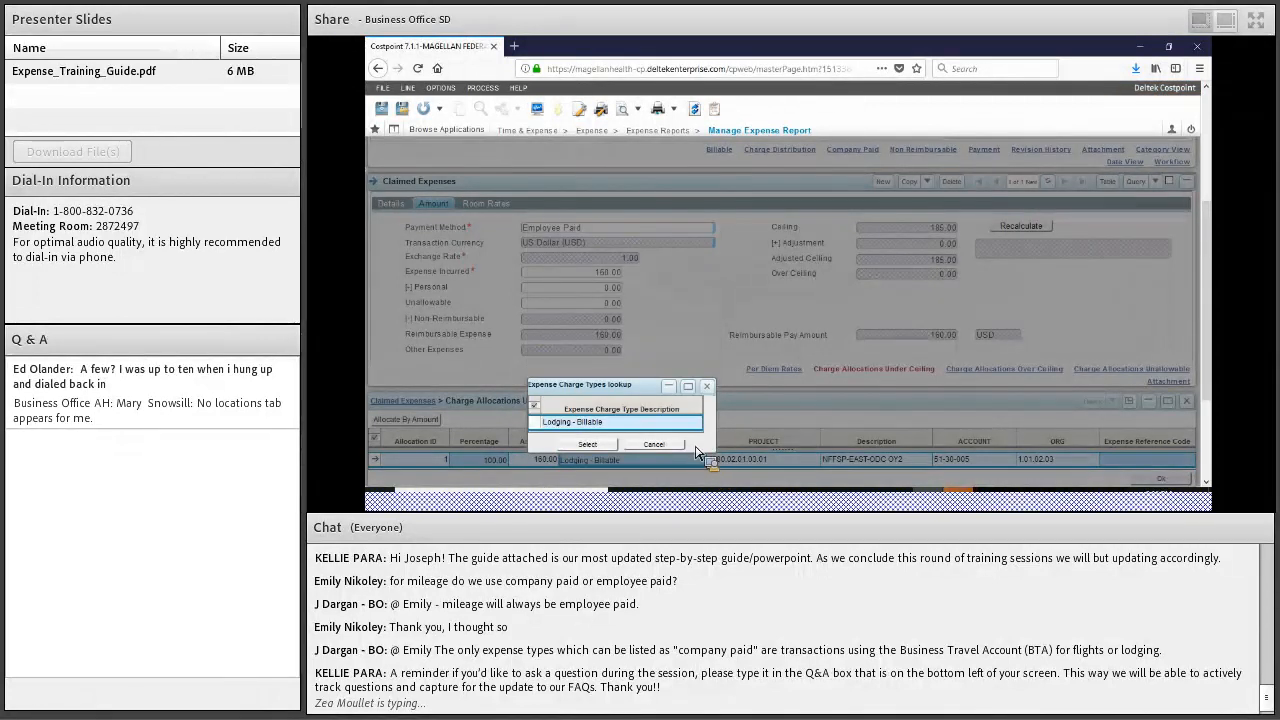
pyautogui.click(543, 428)
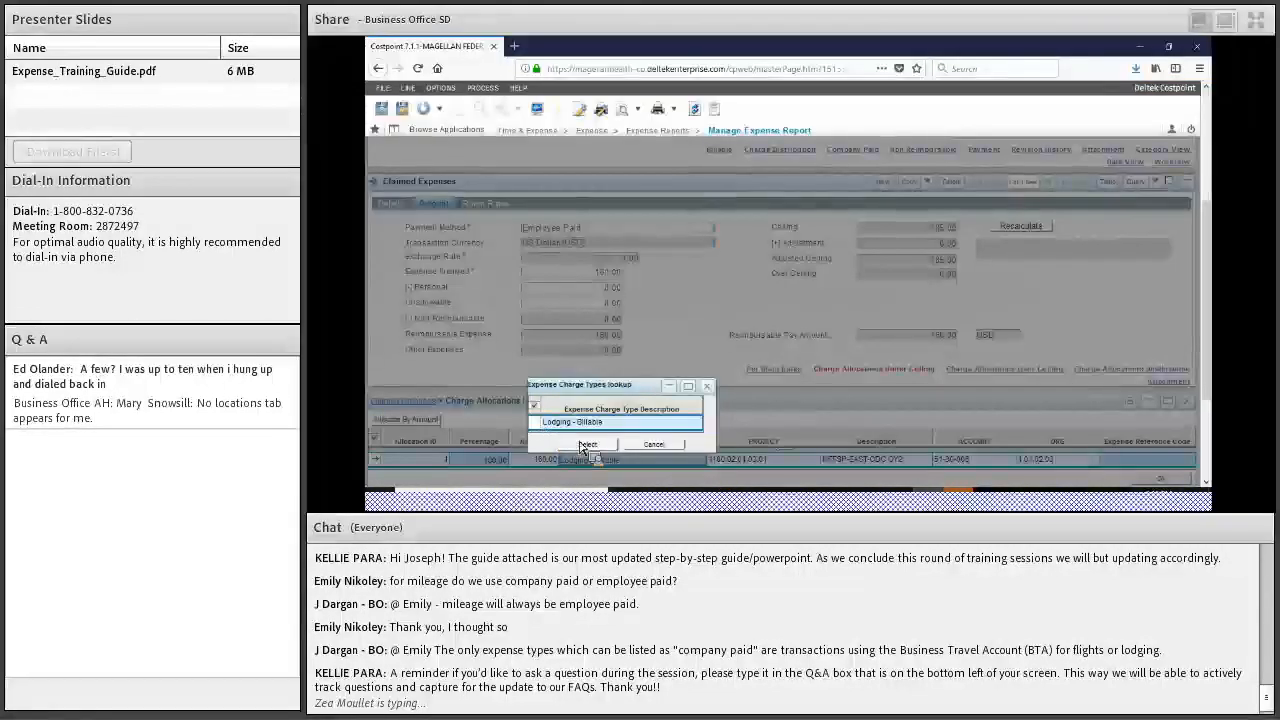
pyautogui.click(588, 445)
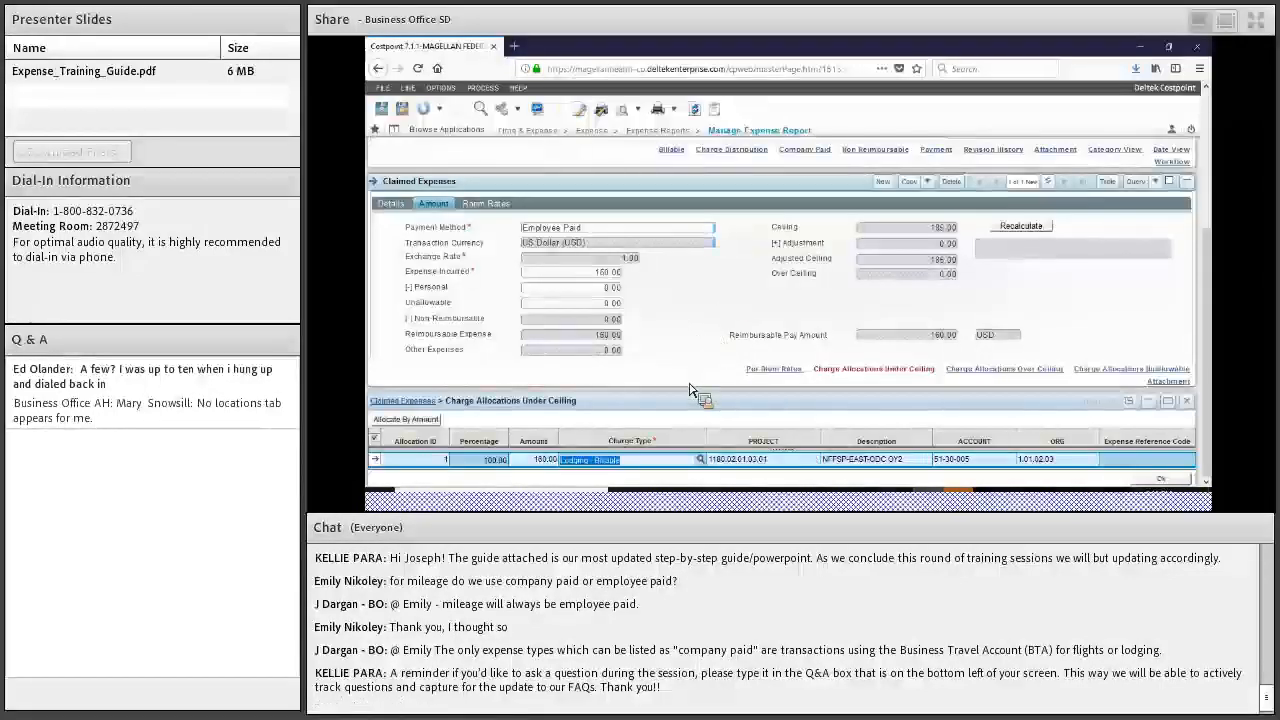
pyautogui.click(392, 204)
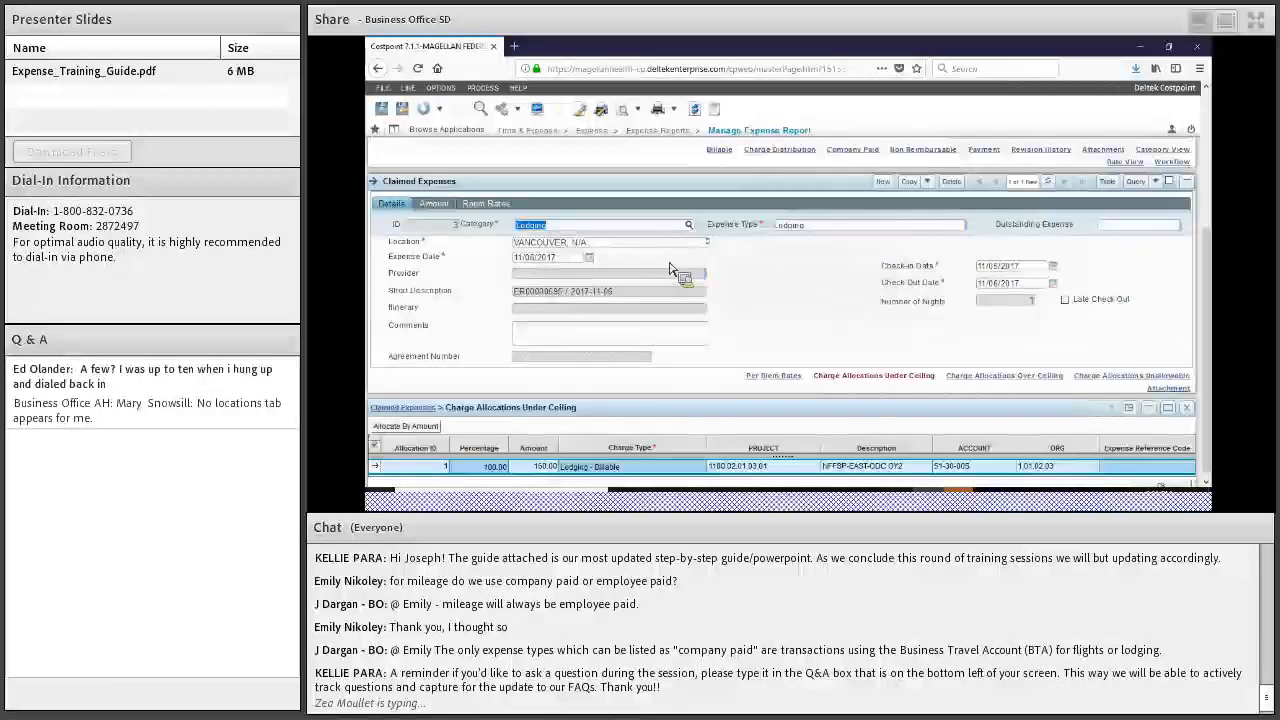
pyautogui.press('Tab')
pyautogui.click(672, 337)
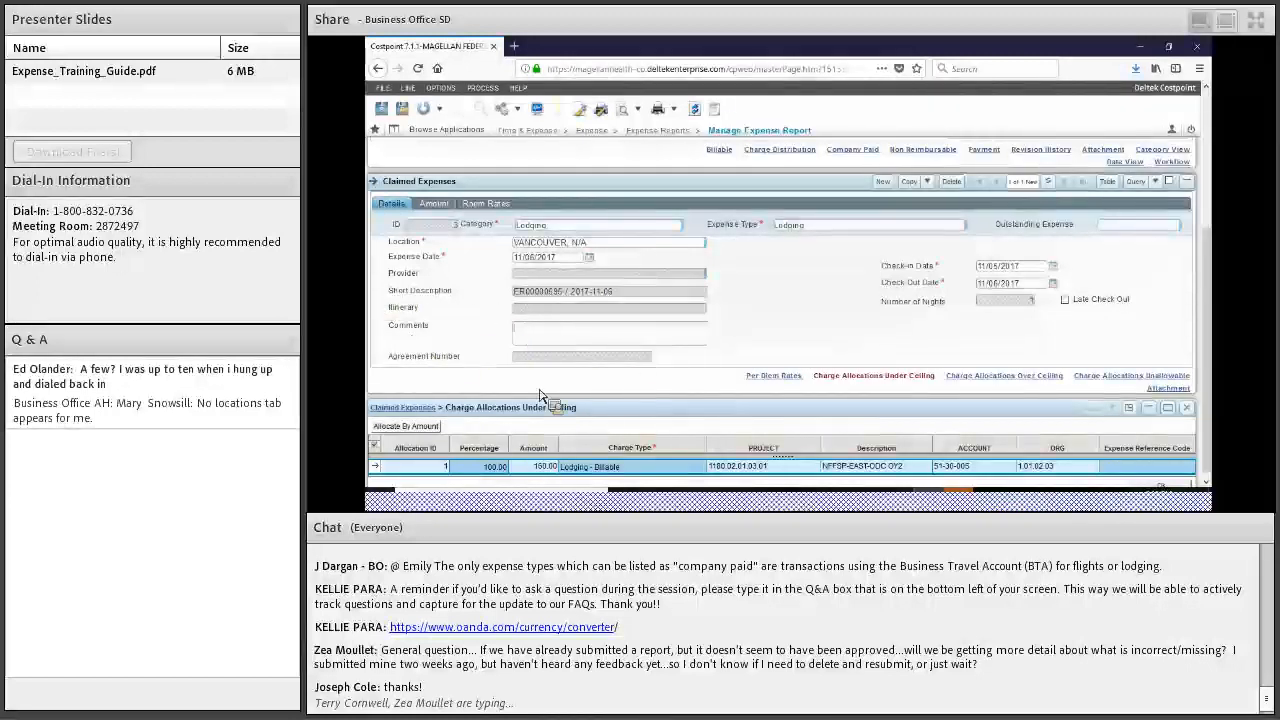
pyautogui.scroll(4, 610, 426)
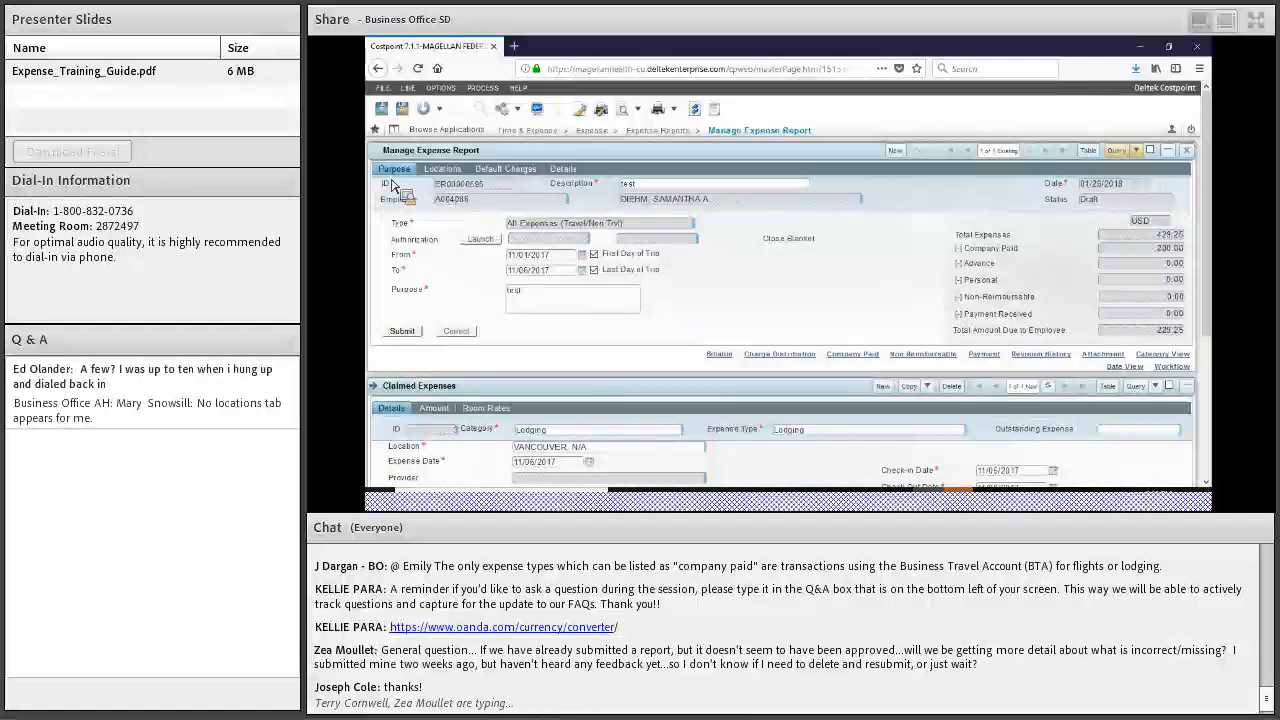
pyautogui.scroll(-3, 407, 250)
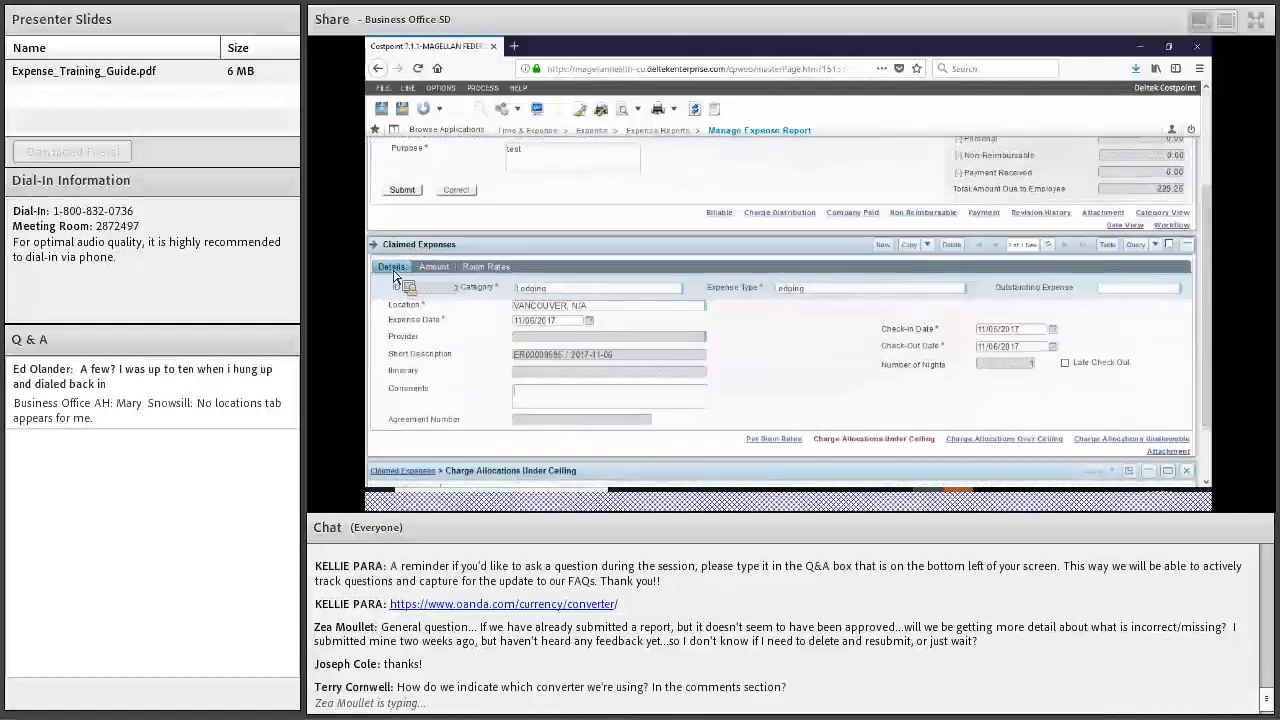
# Submit the Monthly Mileage draft report 'test' for signing and read the resulting messages
pyautogui.scroll(-1, 415, 343)
pyautogui.scroll(-2, 412, 342)
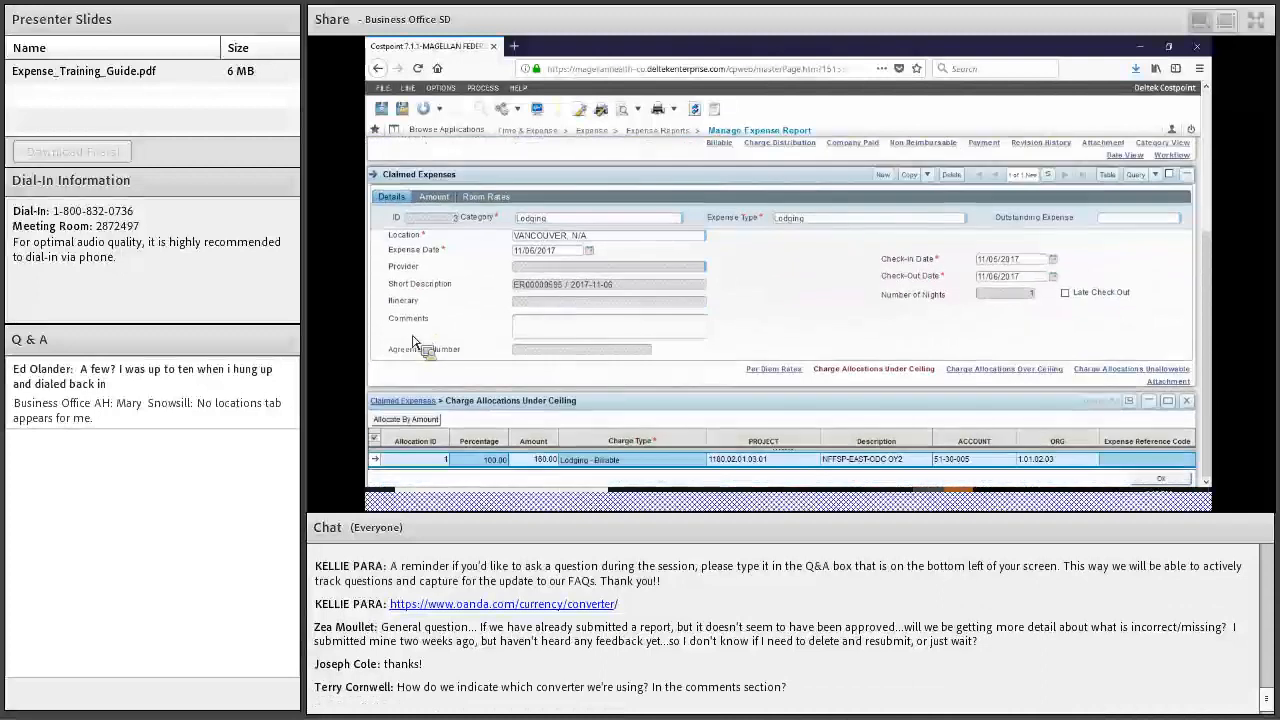
pyautogui.scroll(6, 413, 340)
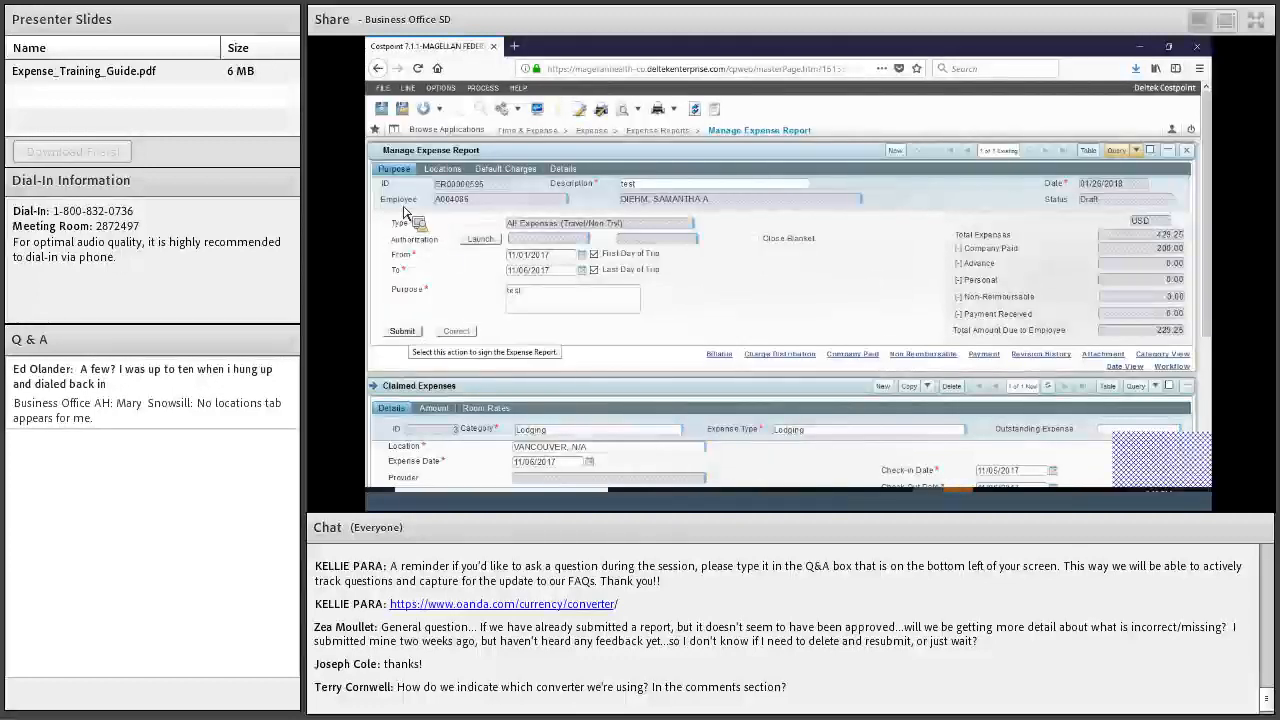
pyautogui.click(402, 331)
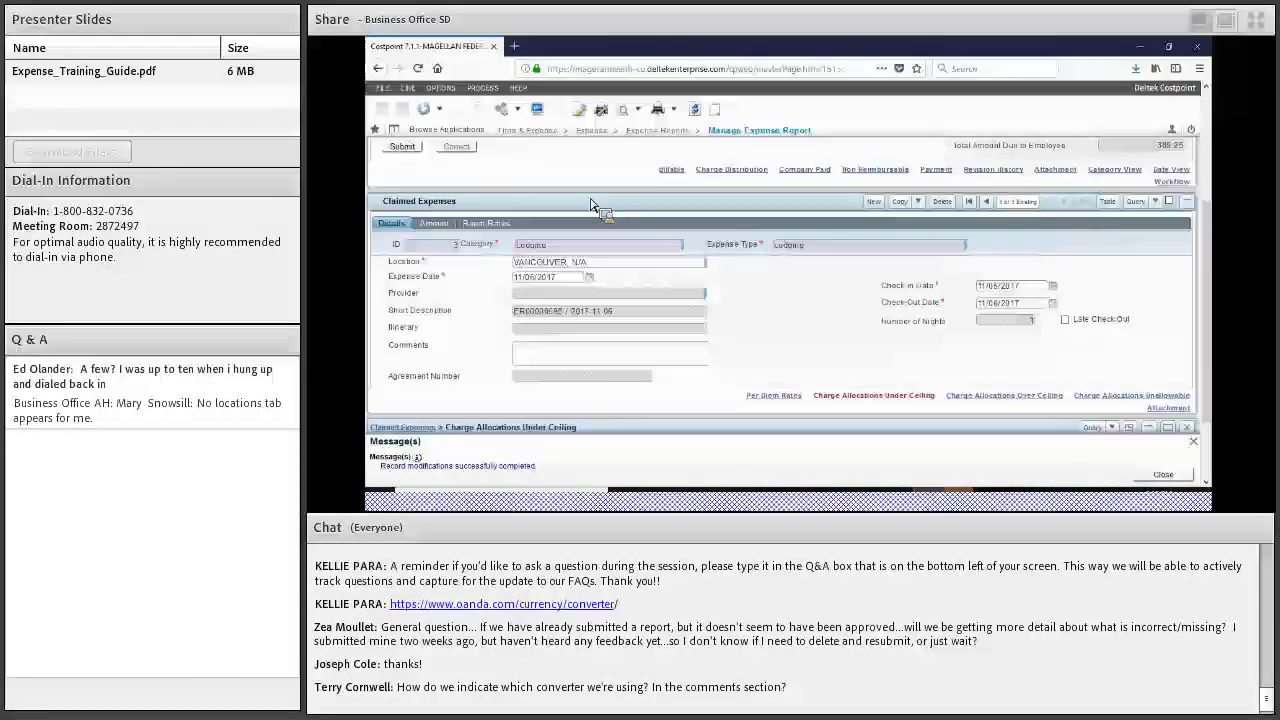
pyautogui.scroll(3, 720, 220)
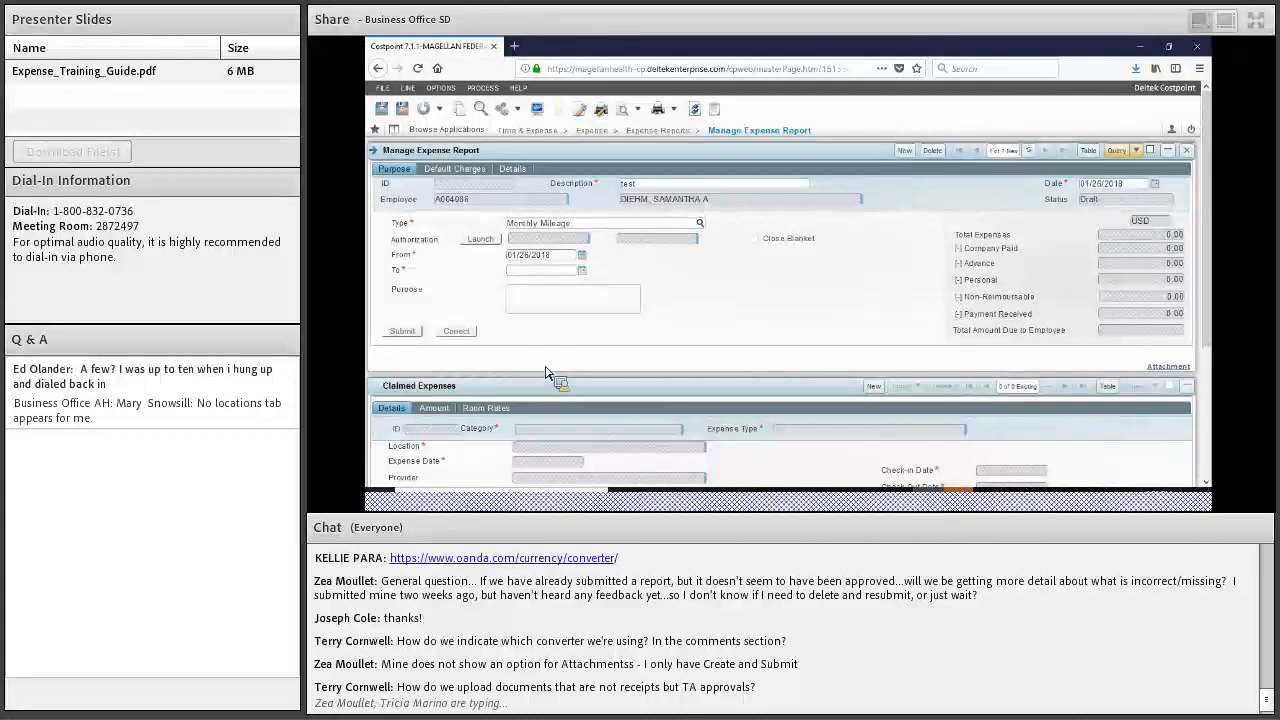
# Set the report start date to November 1, 2017 and enter 'test' as the purpose
pyautogui.click(582, 256)
pyautogui.click(477, 286)
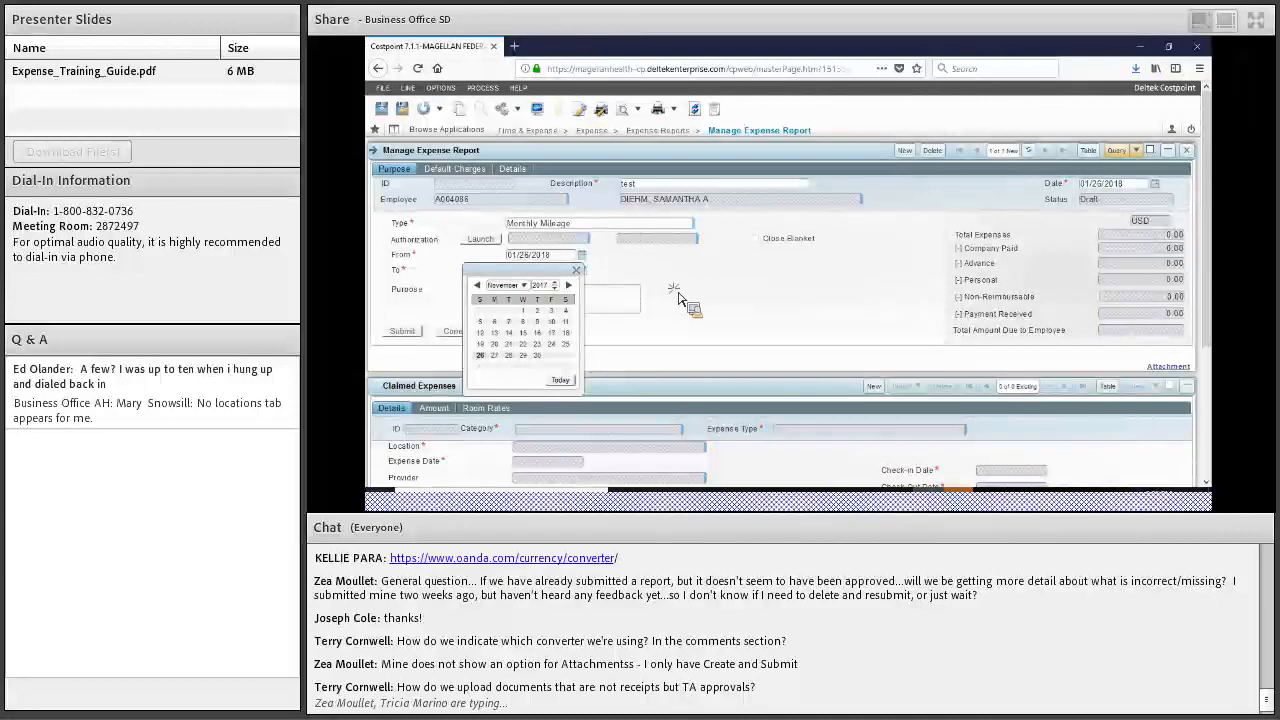
pyautogui.click(523, 311)
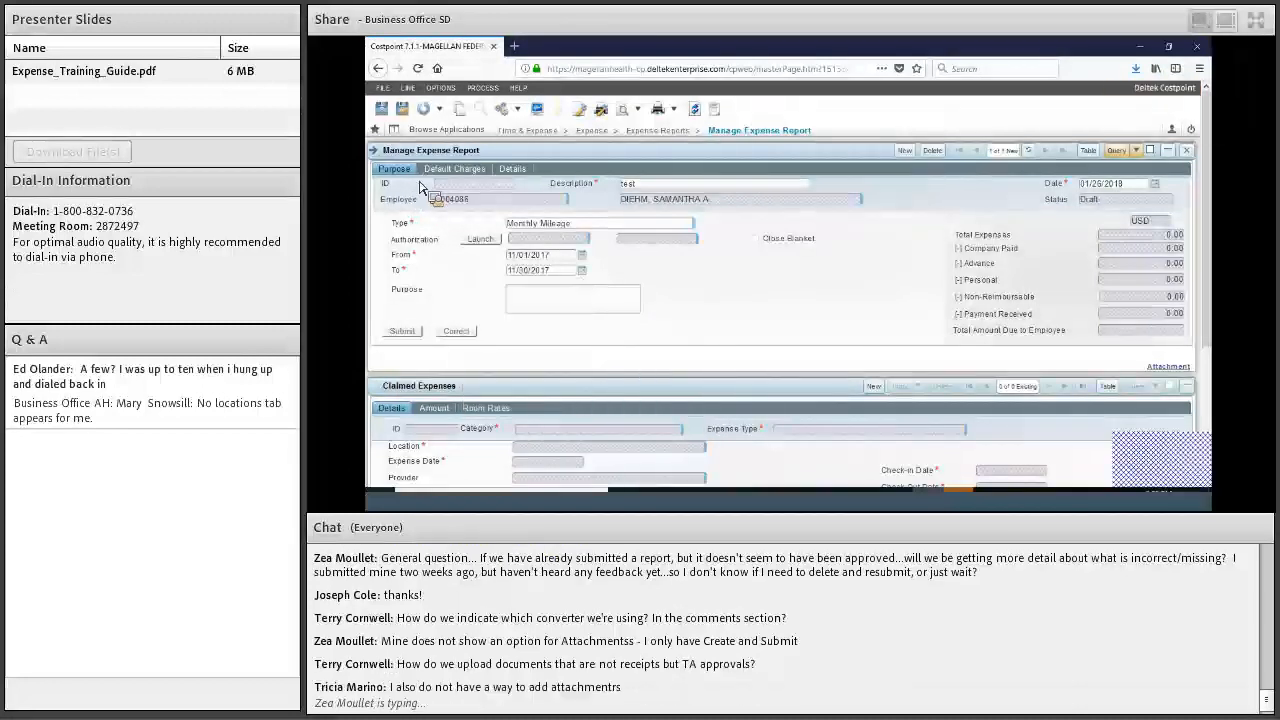
pyautogui.write('test')
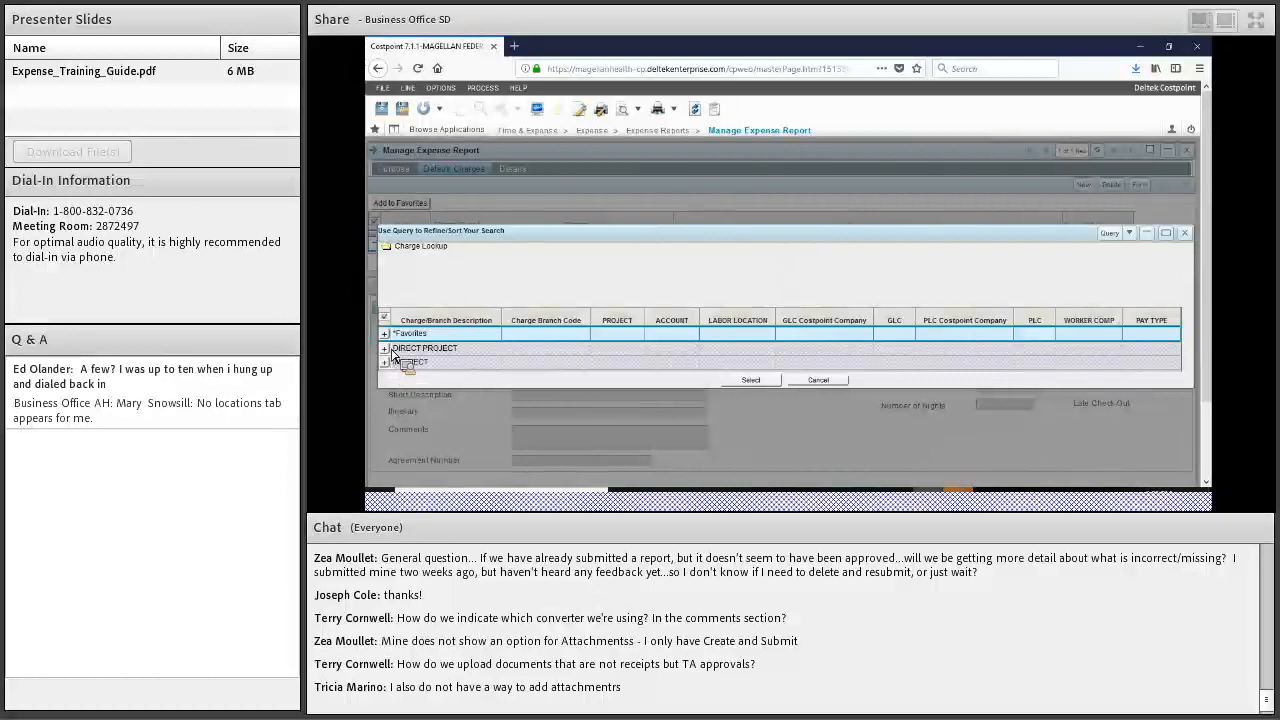
# Expand the DIRECT PROJECT charges and scroll down to project 1160.92.01.03.01
pyautogui.doubleClick(395, 349)
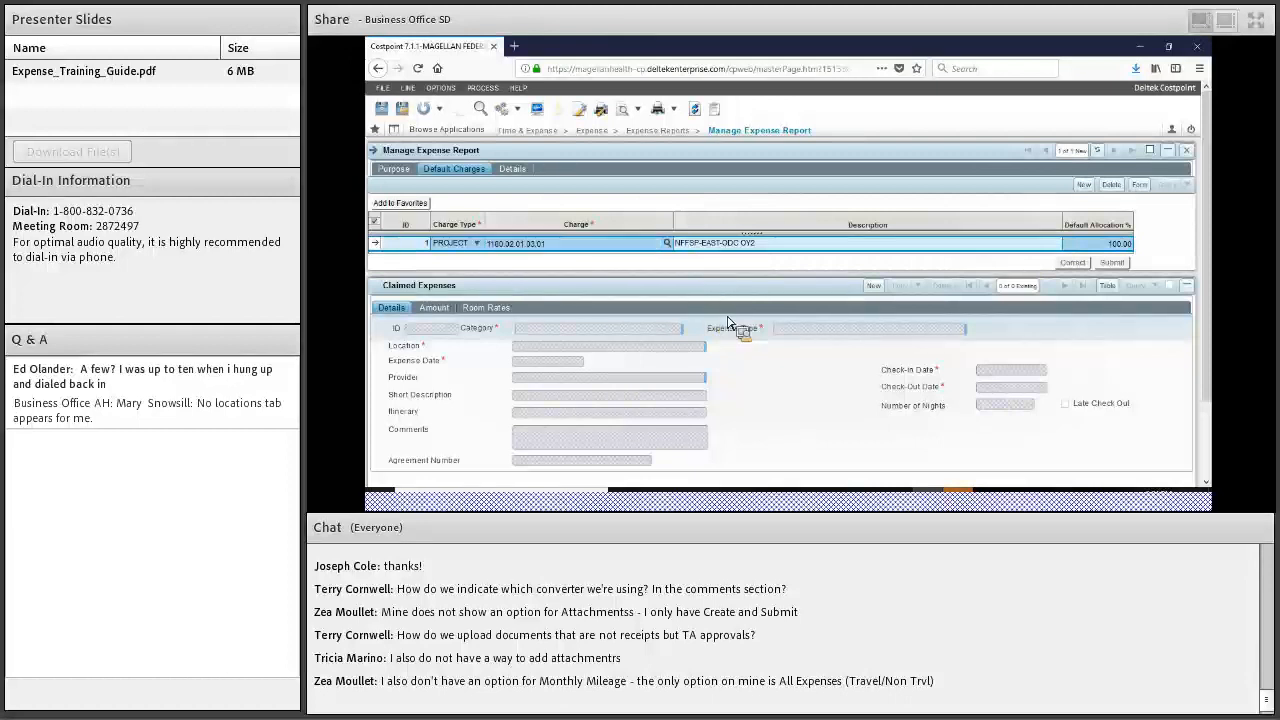
pyautogui.scroll(-2, 950, 300)
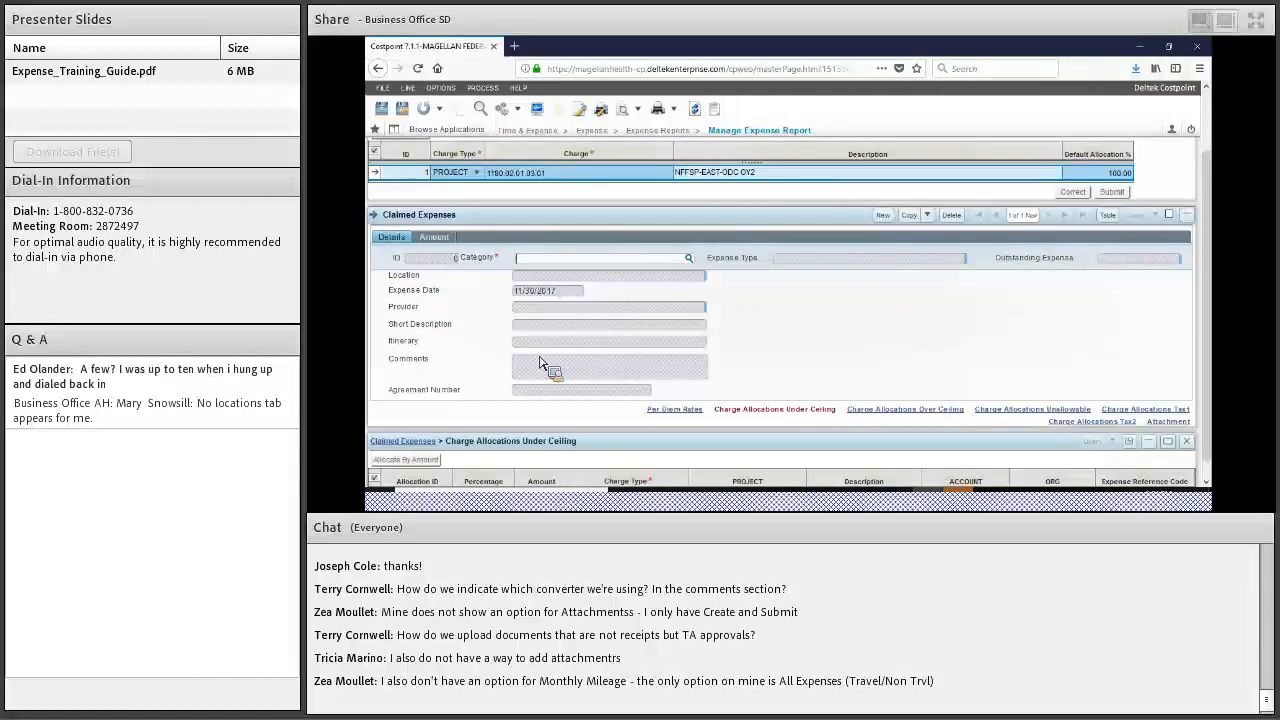
# Choose a Monthly Mileage category with Mileage as the expense type
pyautogui.click(689, 258)
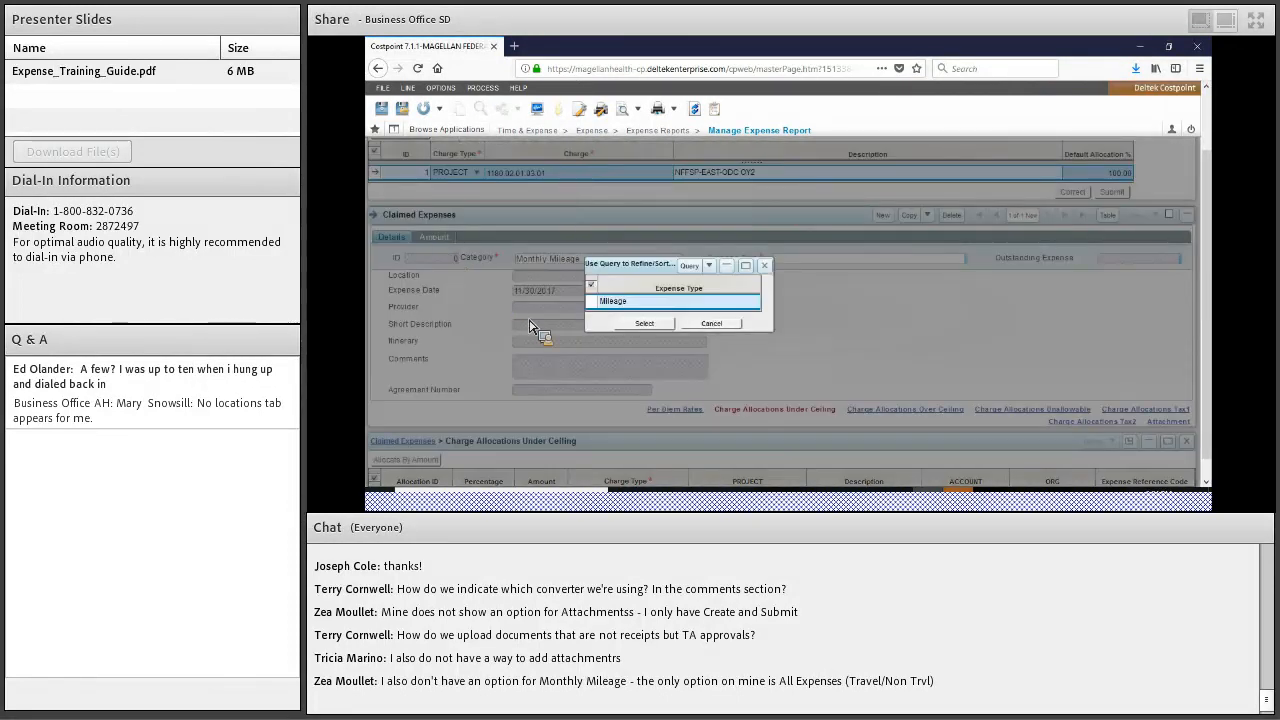
pyautogui.click(644, 323)
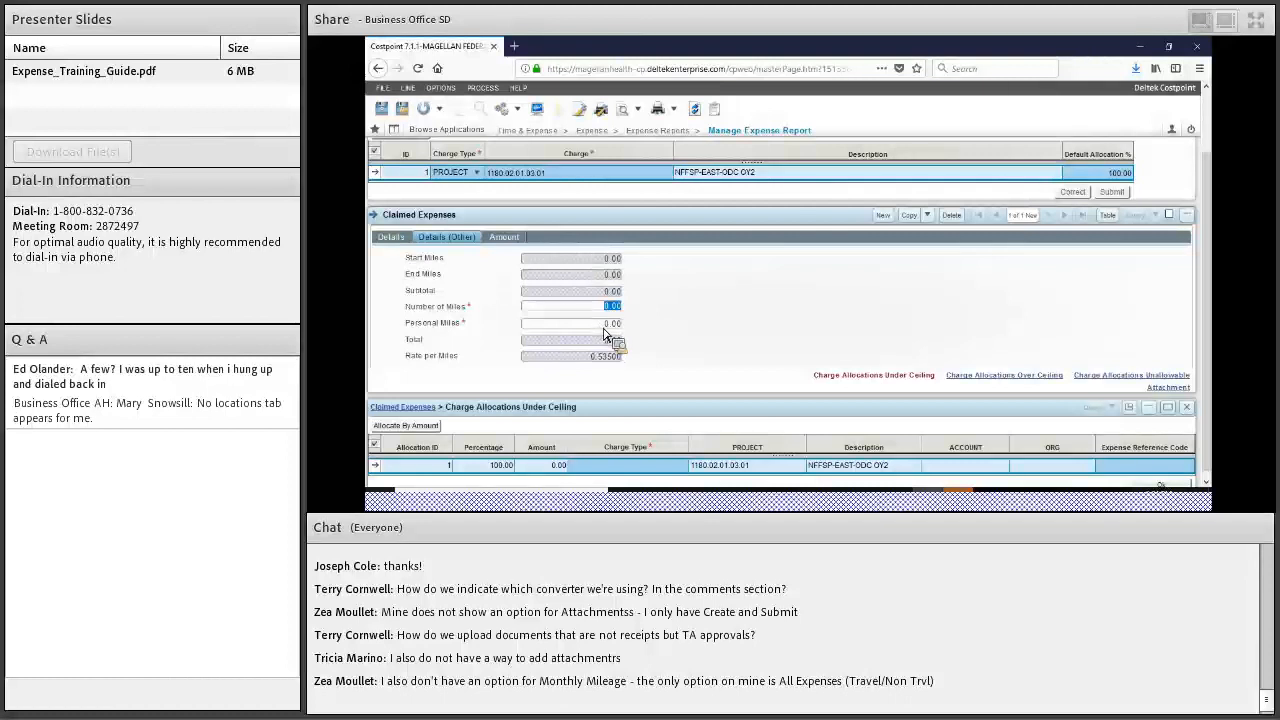
# Enter 120 miles with 0.00 personal miles and move on to the amount details
pyautogui.write('120')
pyautogui.press('Tab')
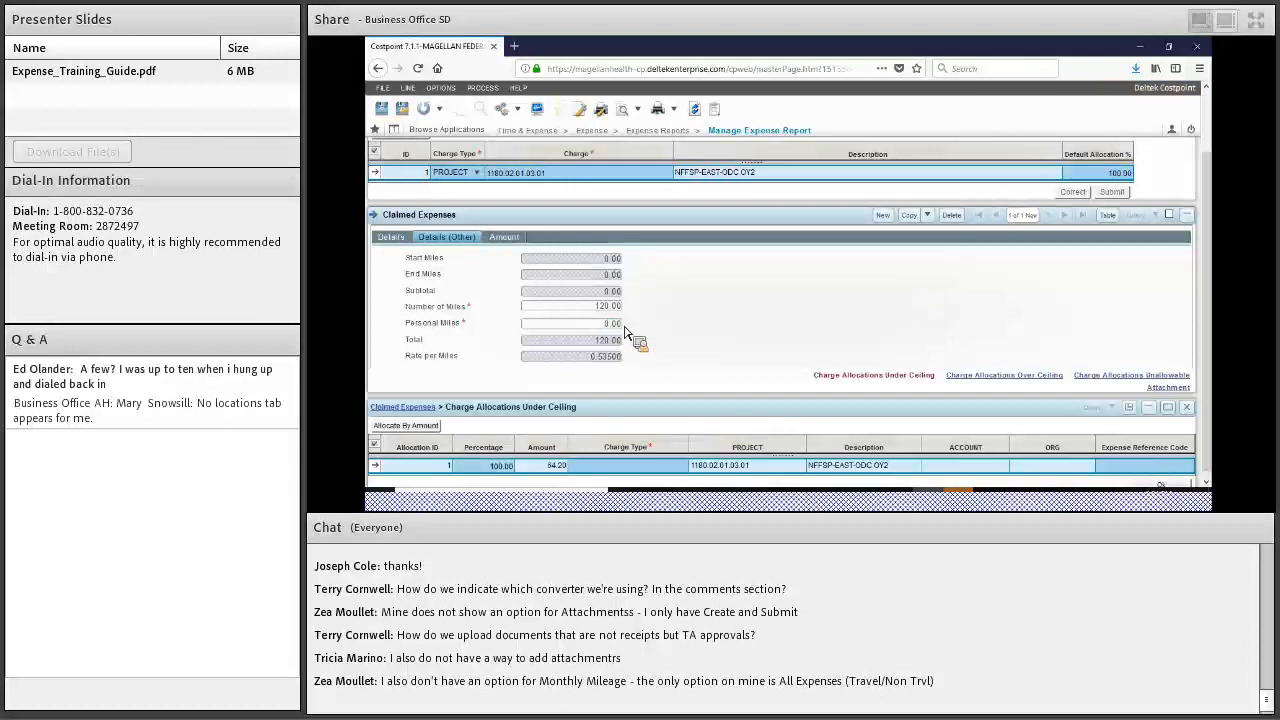
pyautogui.click(621, 325)
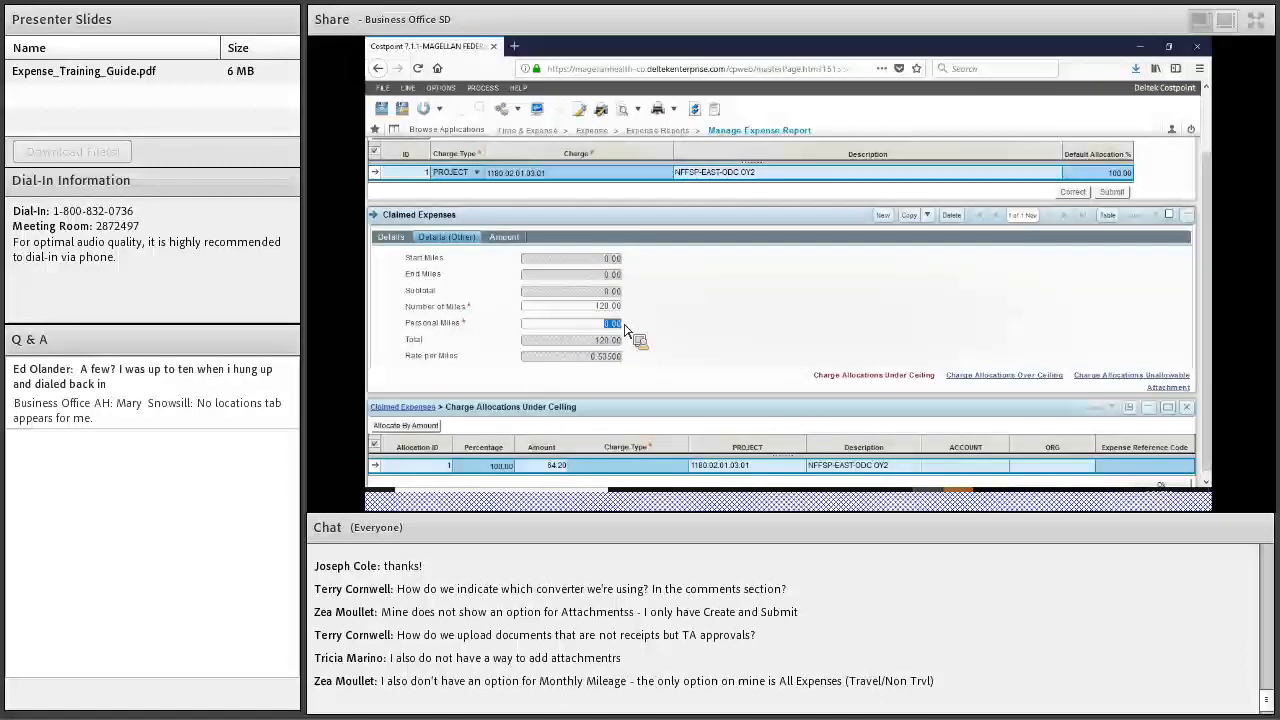
pyautogui.click(611, 328)
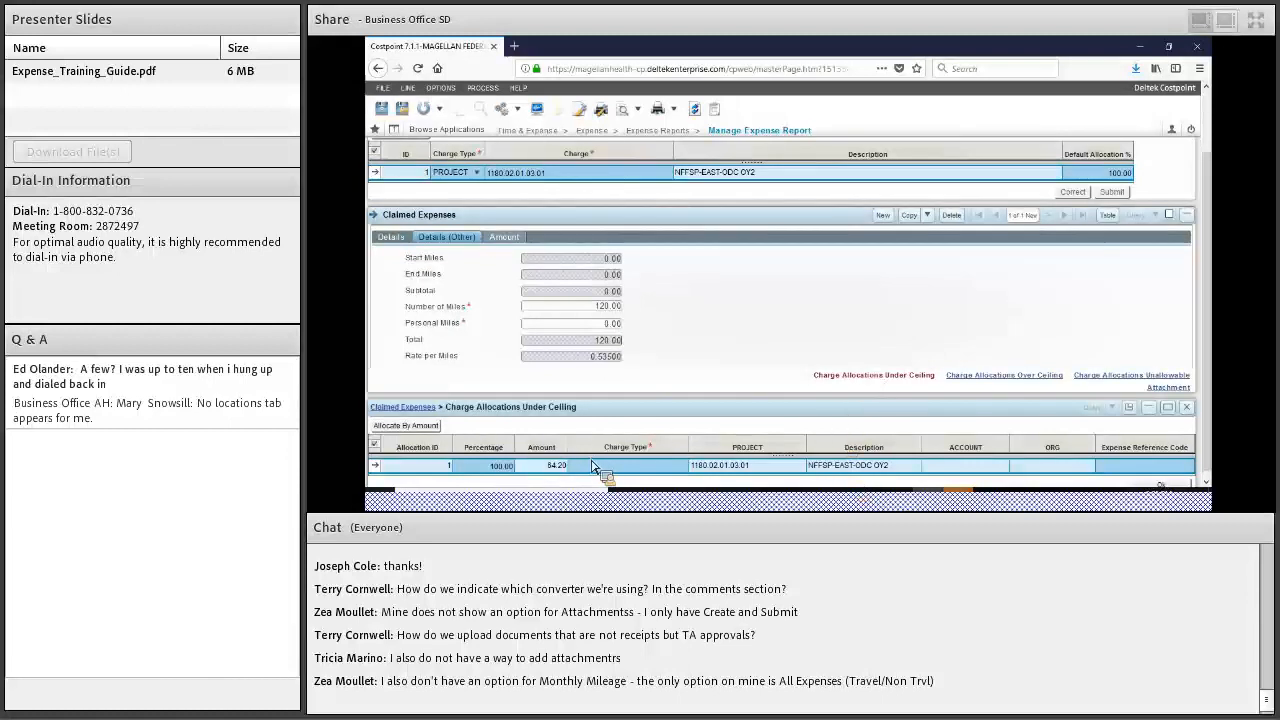
pyautogui.press('Tab')
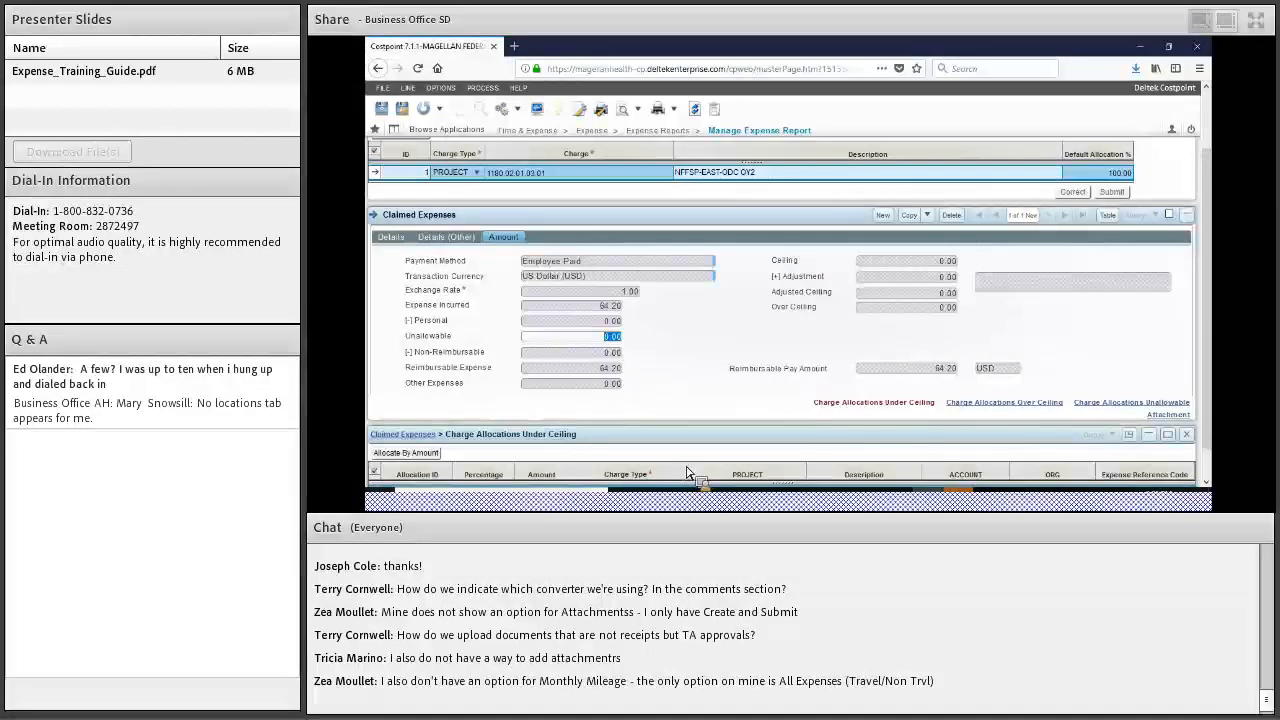
# Set the expense allocation's charge type to Mileage - Billable
pyautogui.scroll(2, 687, 473)
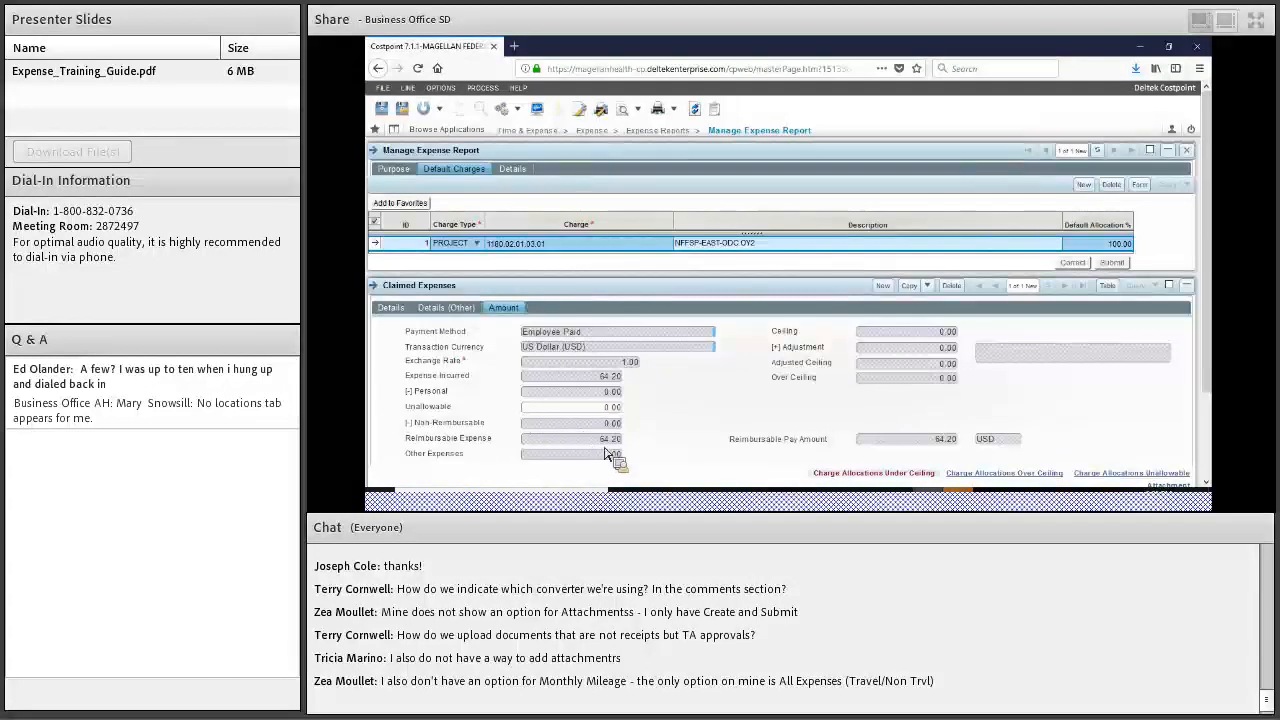
pyautogui.scroll(-3, 592, 455)
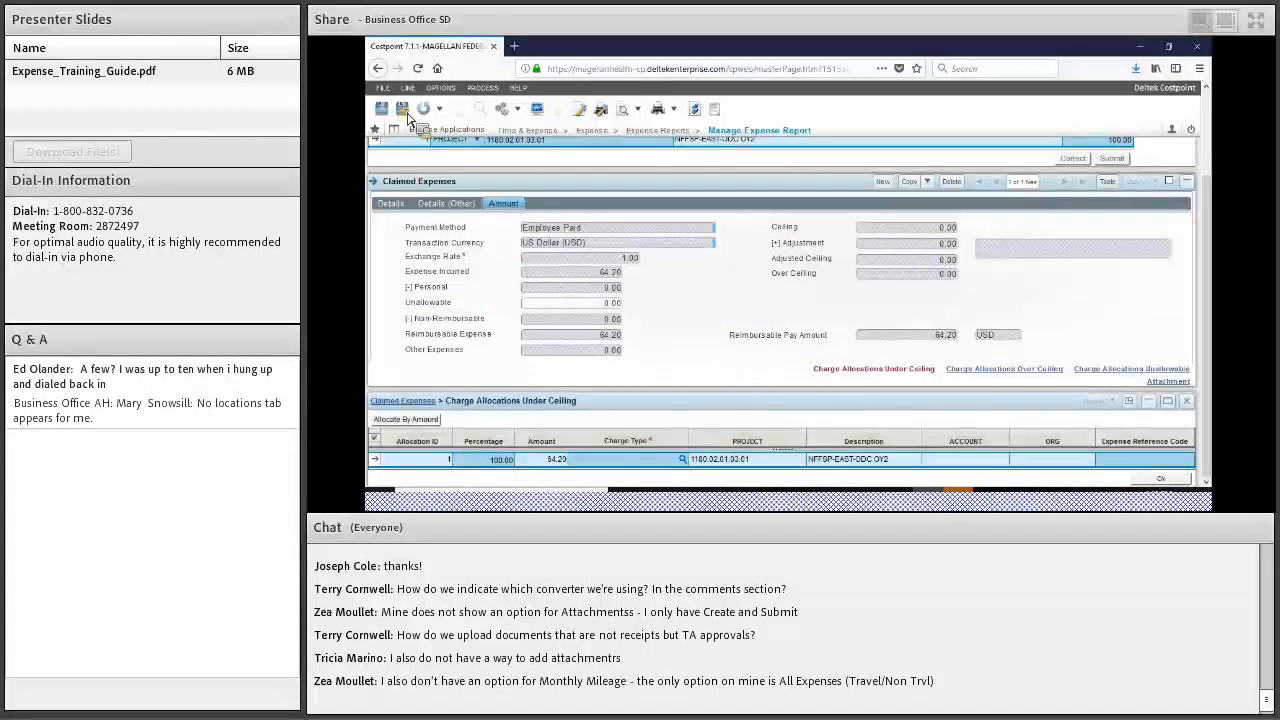
pyautogui.click(683, 459)
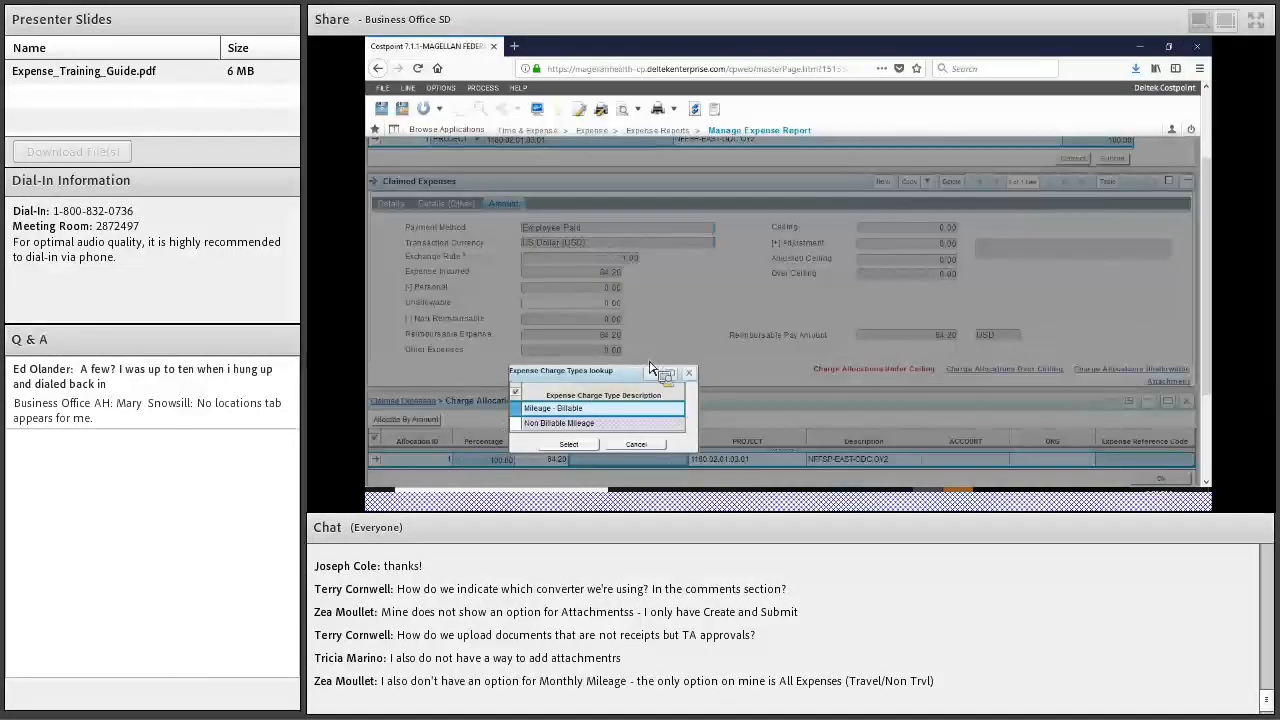
pyautogui.click(568, 444)
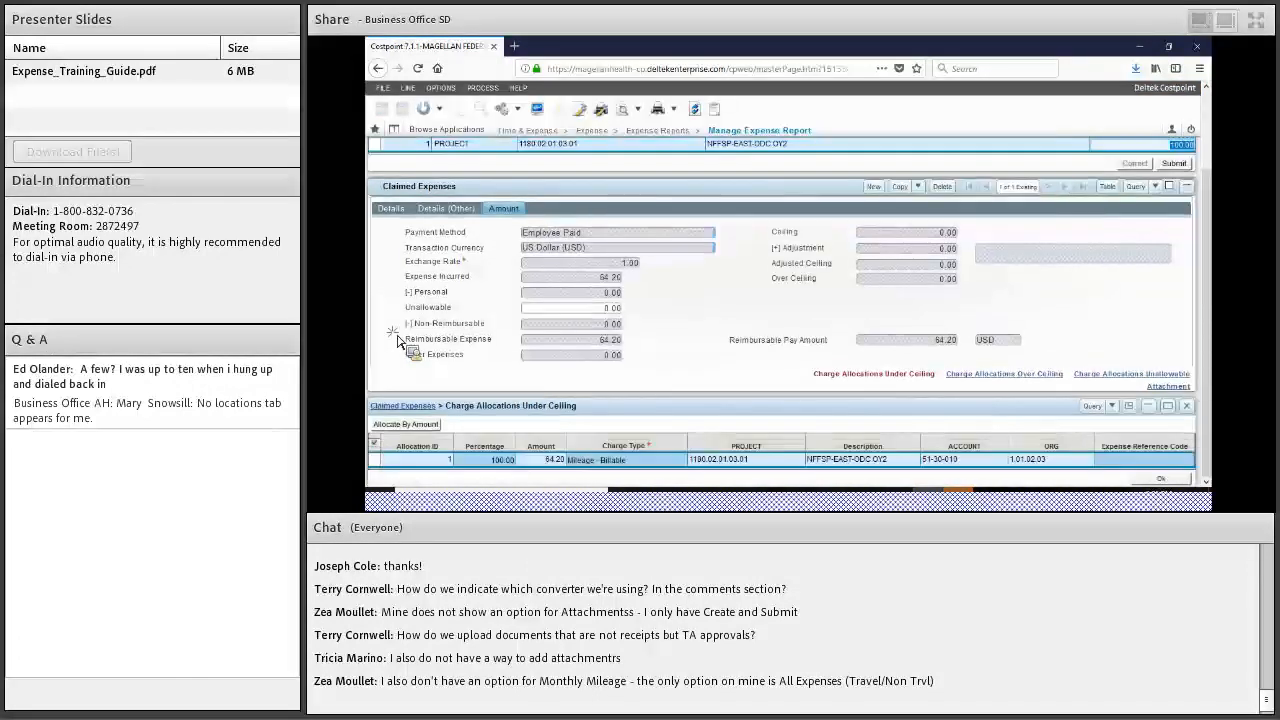
# Show the report's Purpose details form for the 11/01/2017–11/30/2017 Draft report
pyautogui.scroll(3, 397, 342)
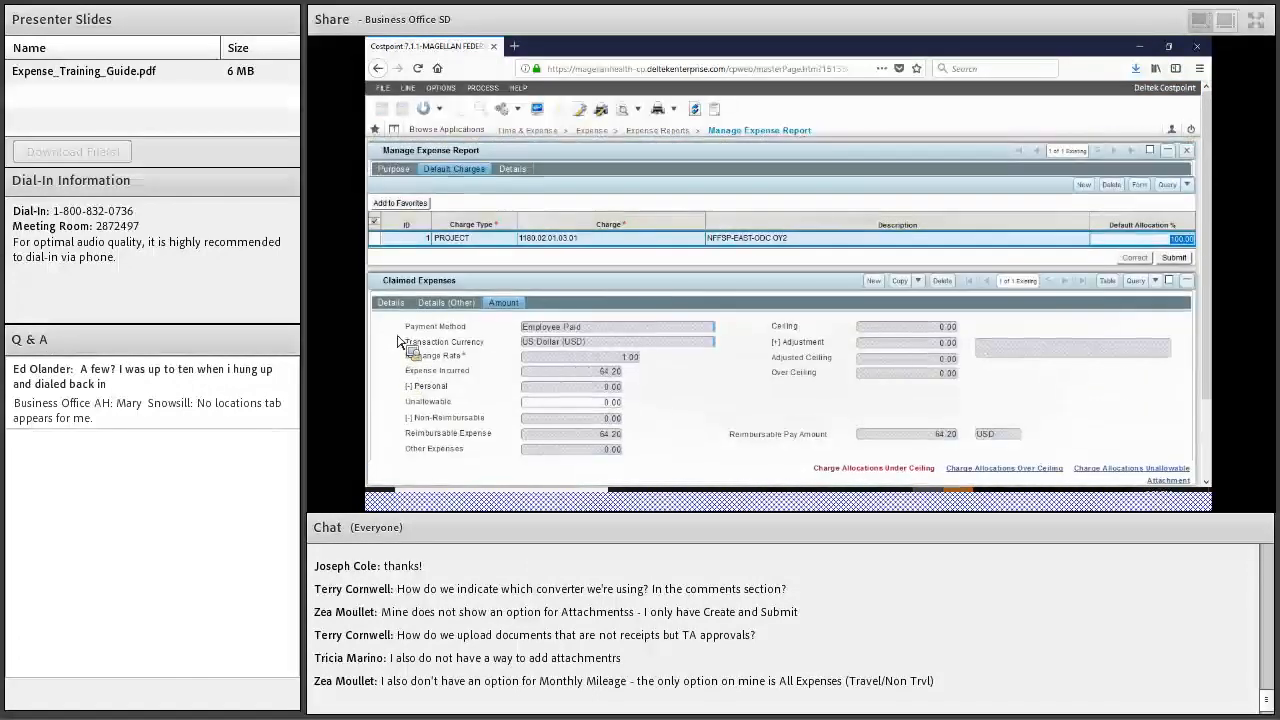
pyautogui.click(393, 168)
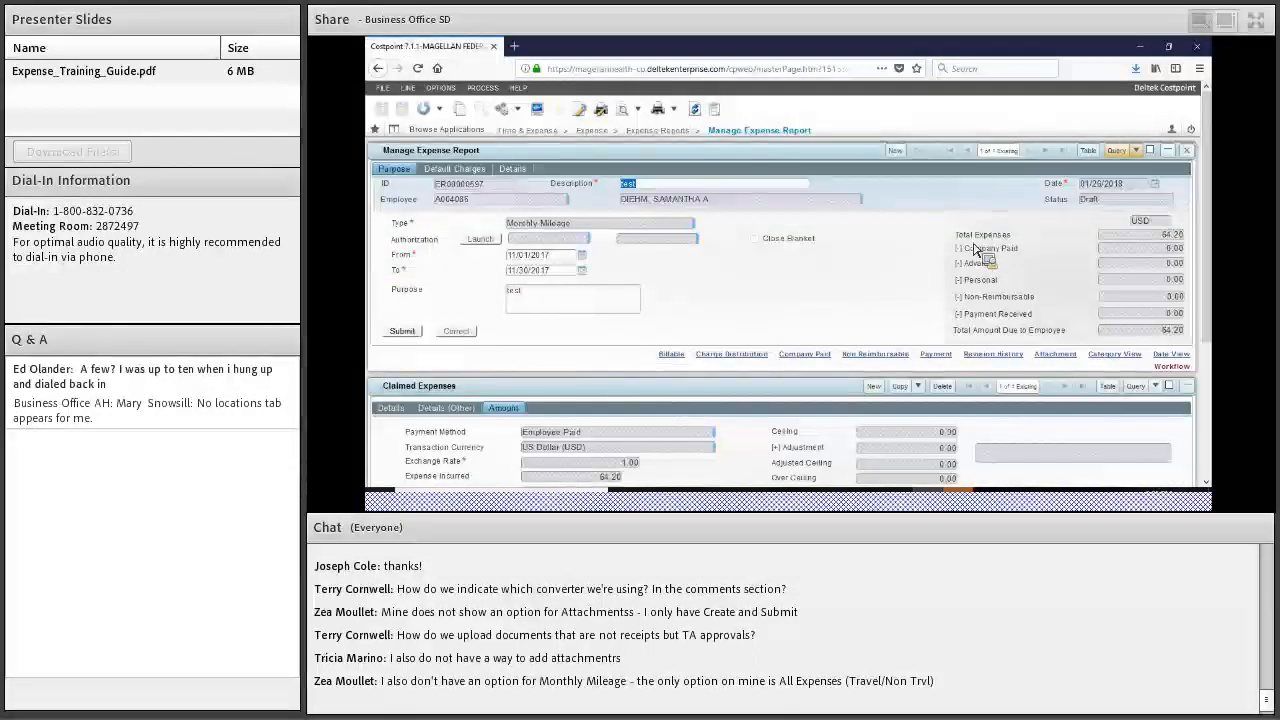
pyautogui.scroll(-4, 948, 264)
pyautogui.scroll(4, 948, 264)
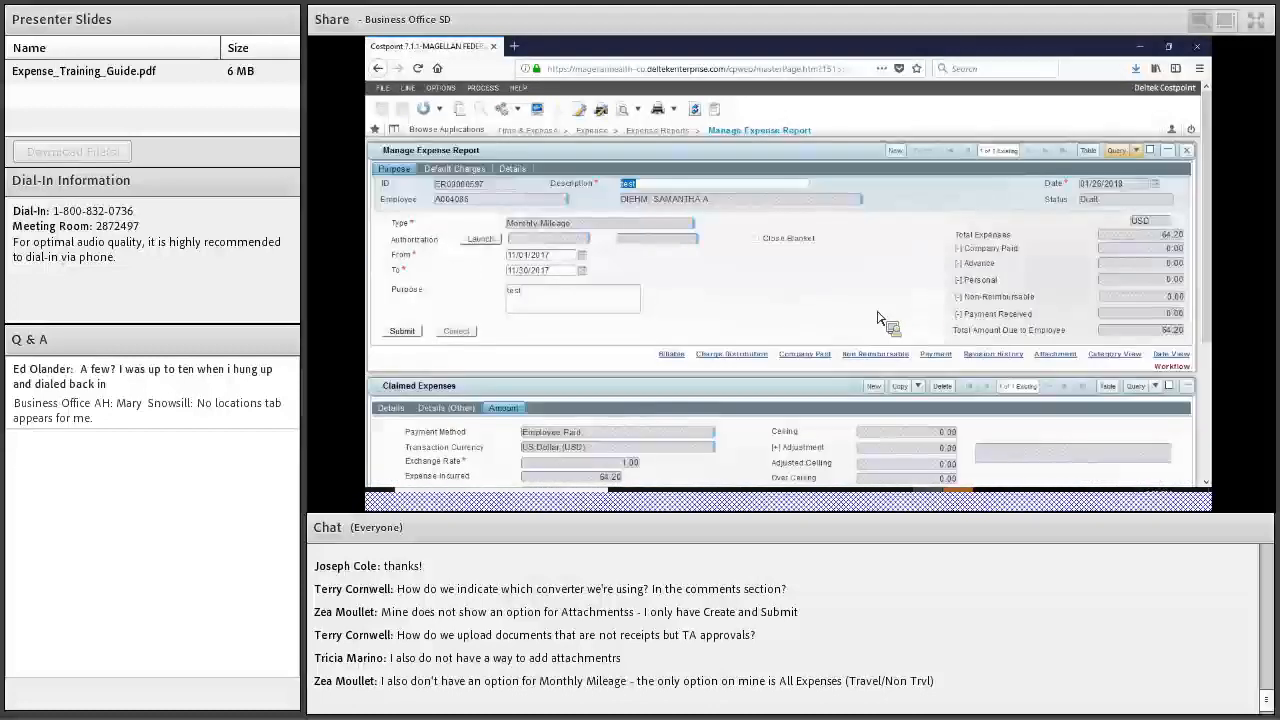
# Submit the Monthly Mileage report and review its workflow table's approval steps and statuses
pyautogui.click(702, 311)
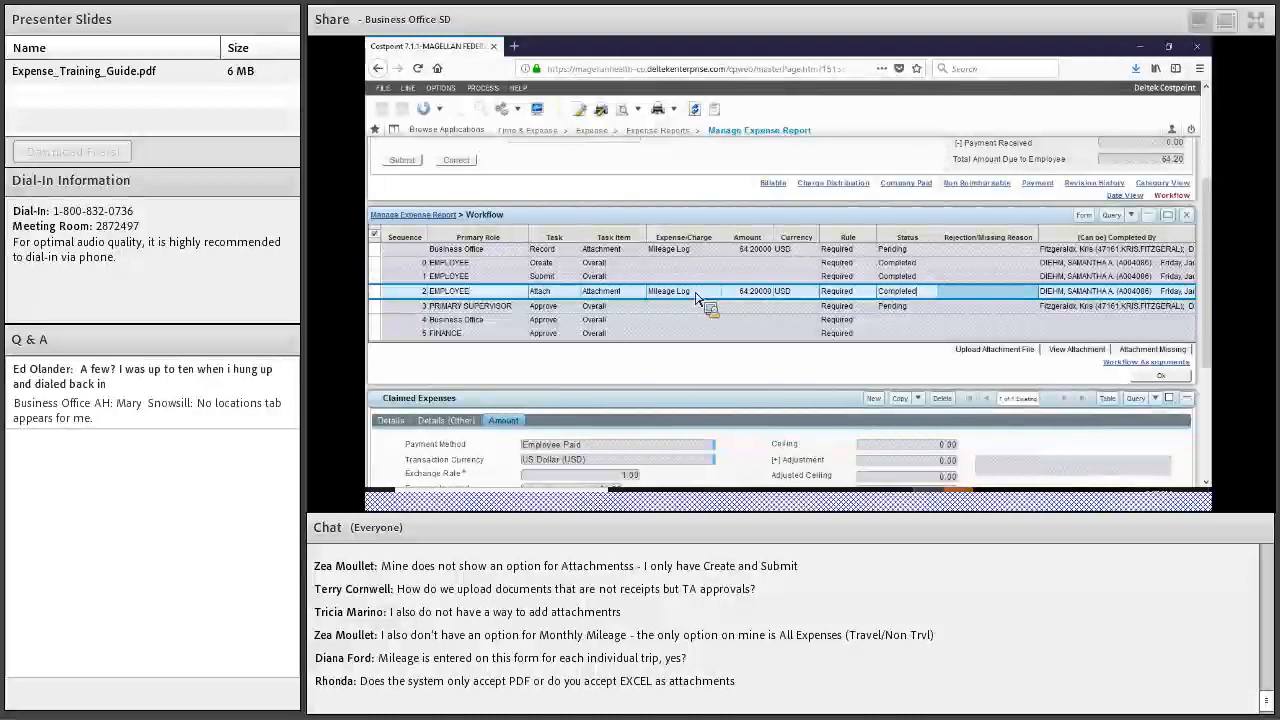
pyautogui.press('Tab')
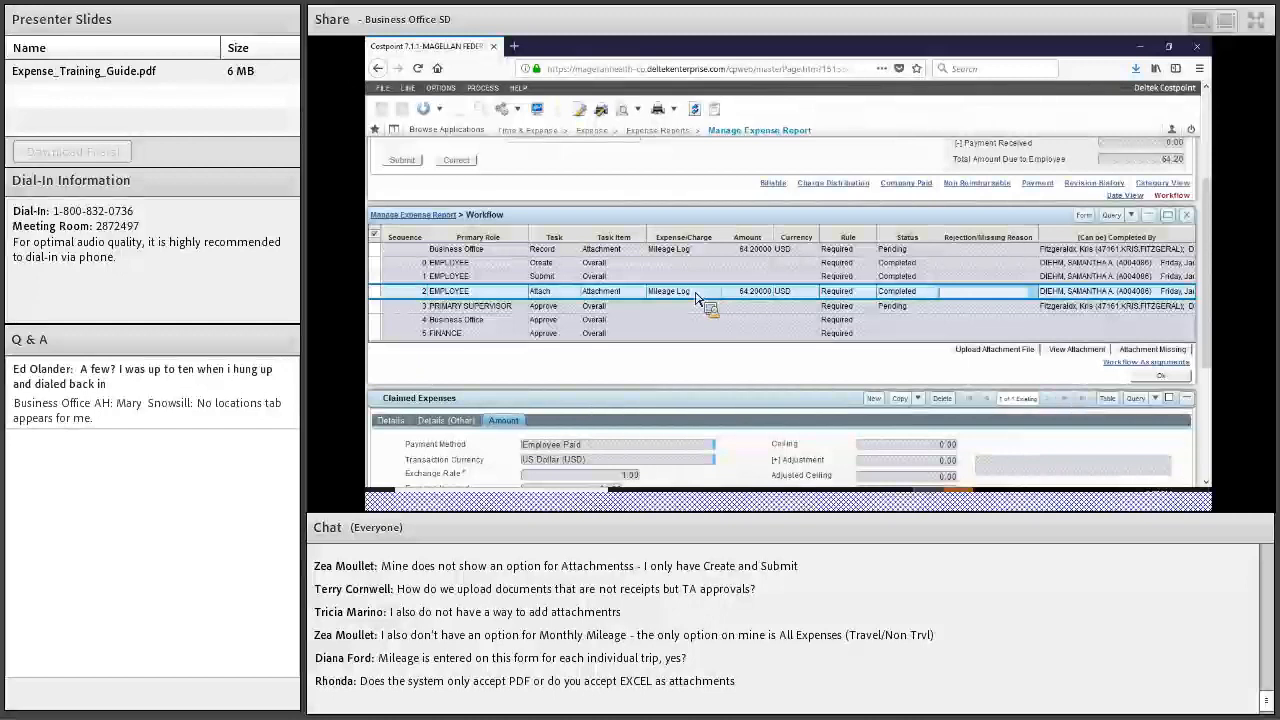
pyautogui.scroll(2, 697, 298)
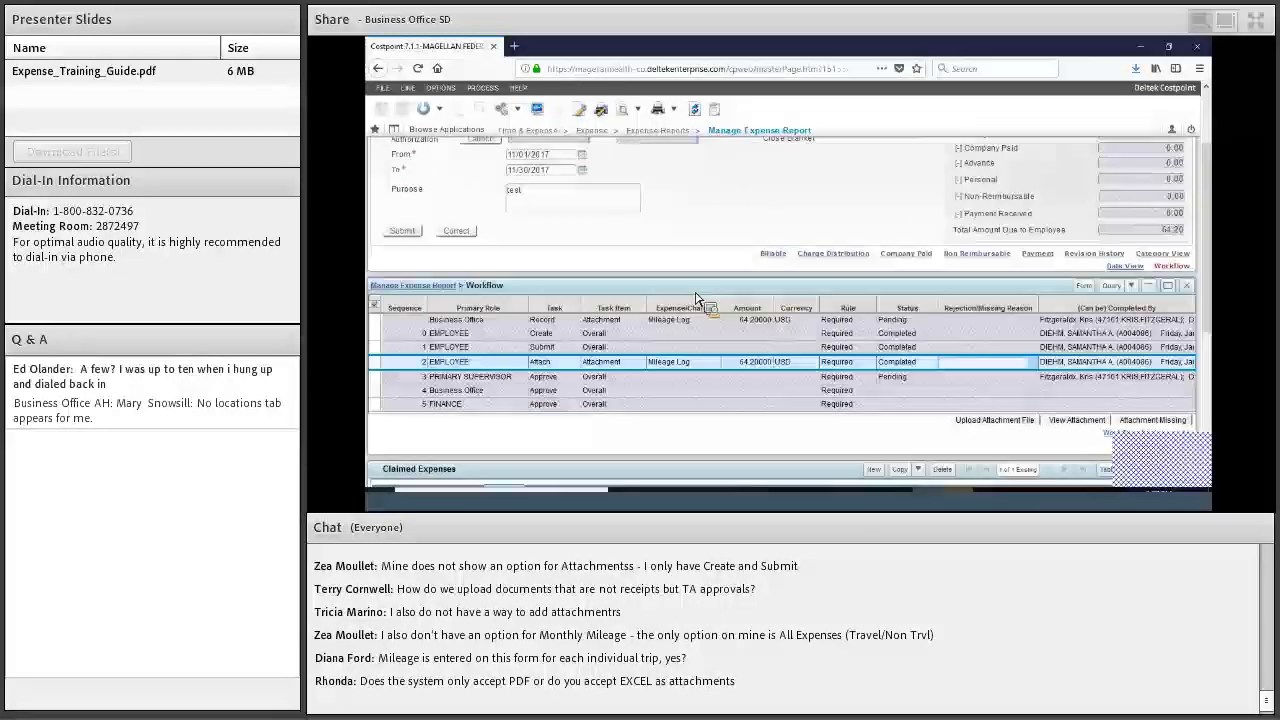
pyautogui.scroll(3, 697, 298)
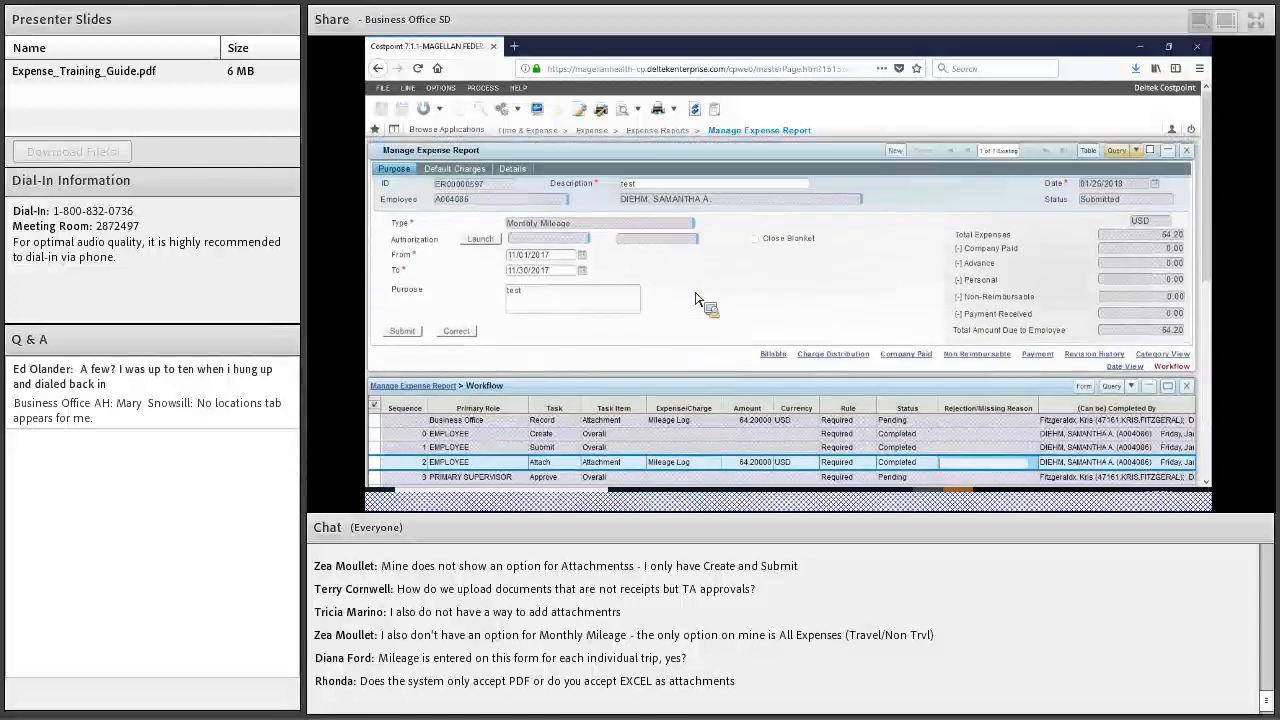
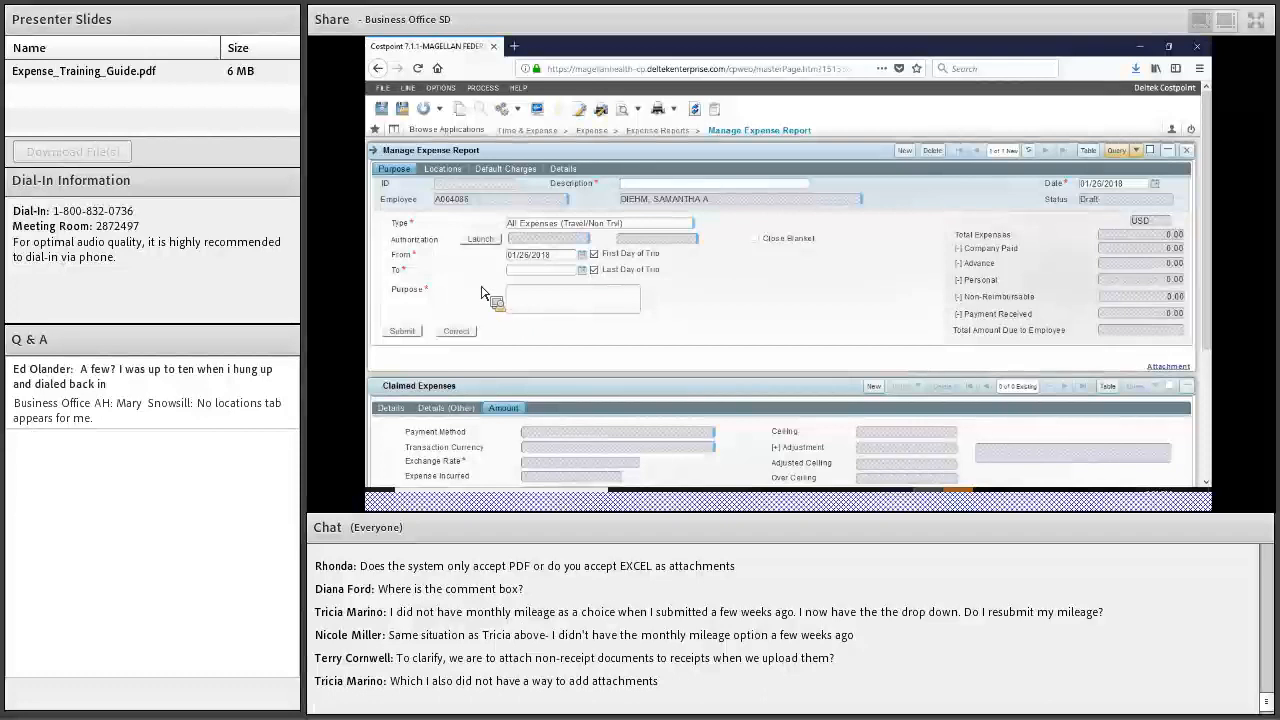
# Describe the new expense report as 'test' and choose Non Travel Expenses as its type
pyautogui.write('test')
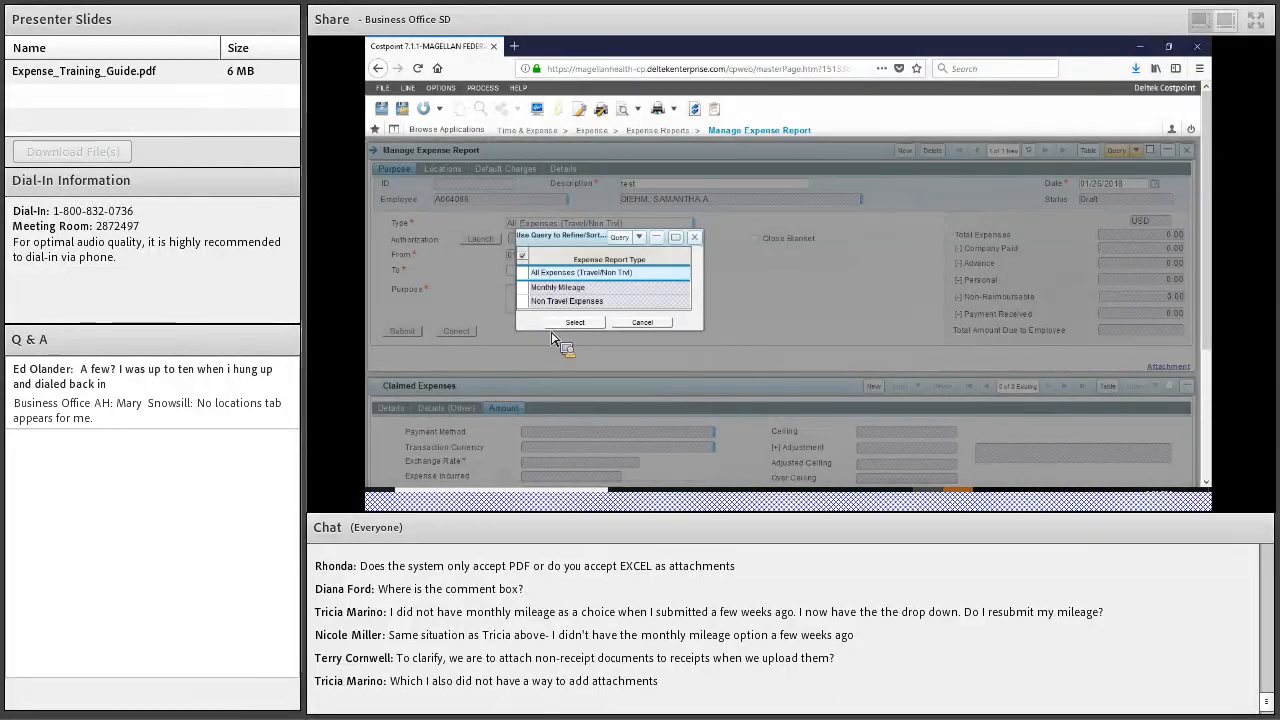
pyautogui.click(564, 301)
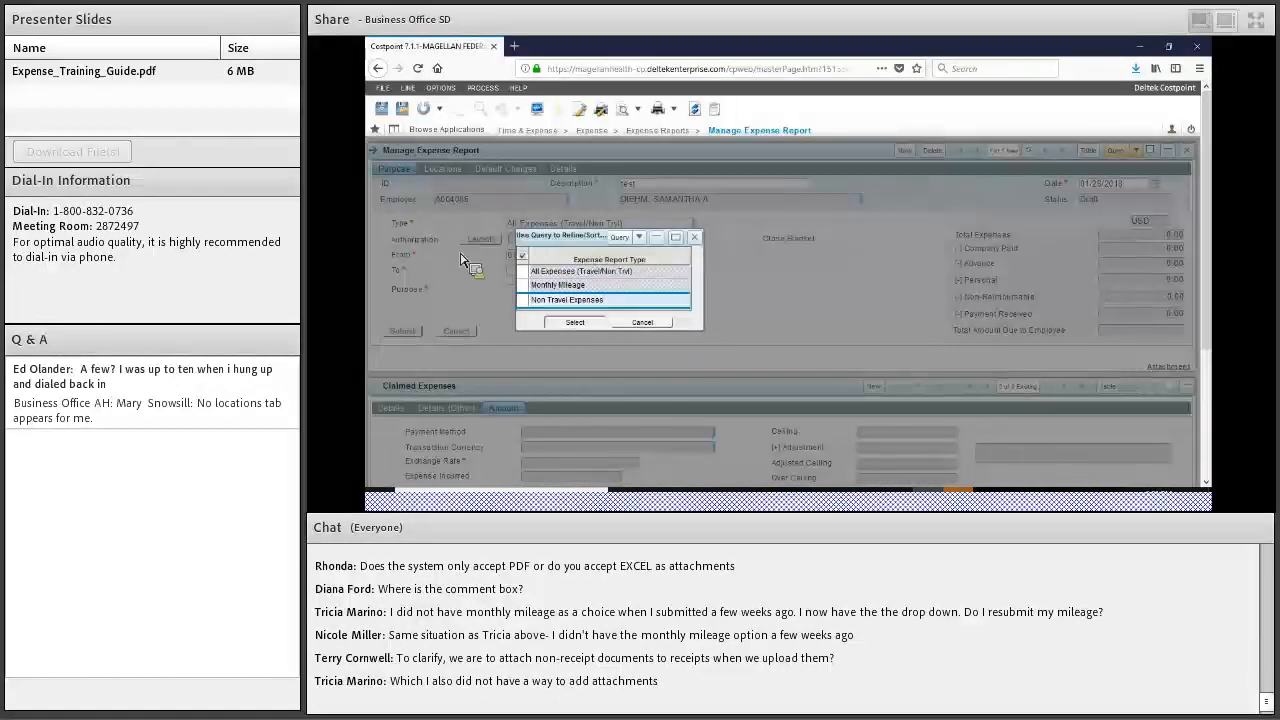
pyautogui.doubleClick(520, 298)
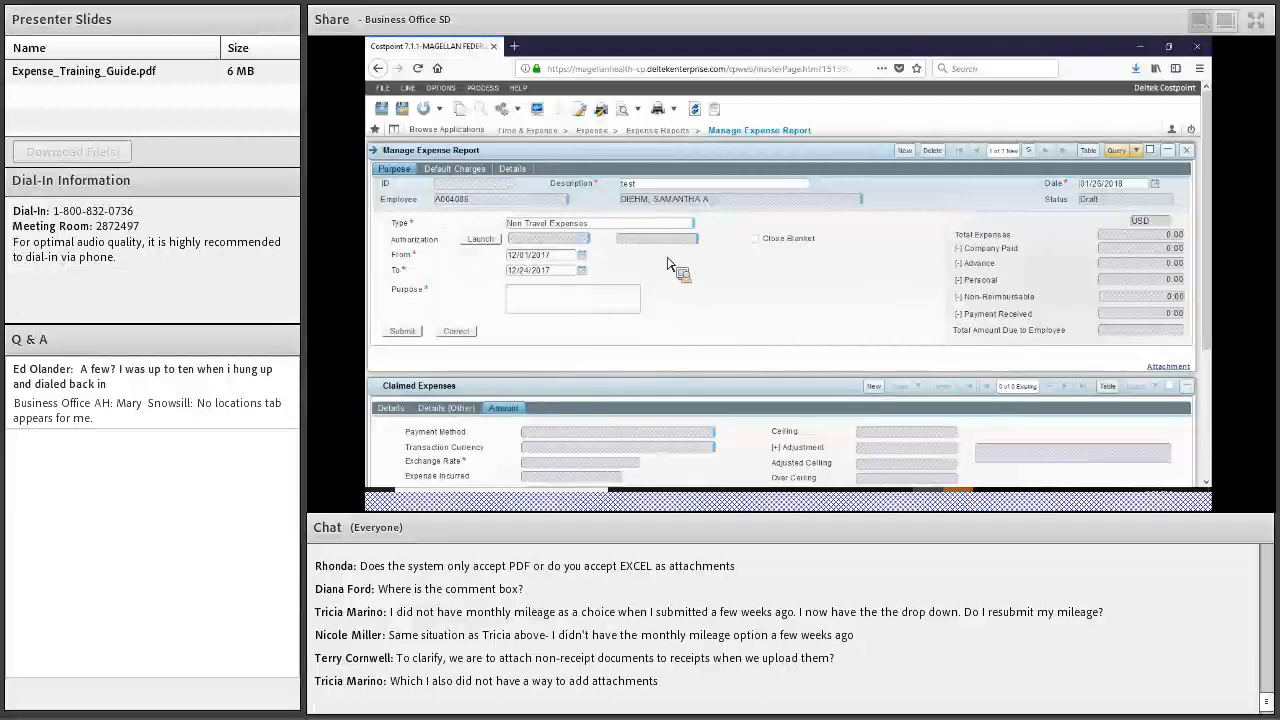
# Enter 'Test' as the report purpose and submit the report header
pyautogui.write('Test')
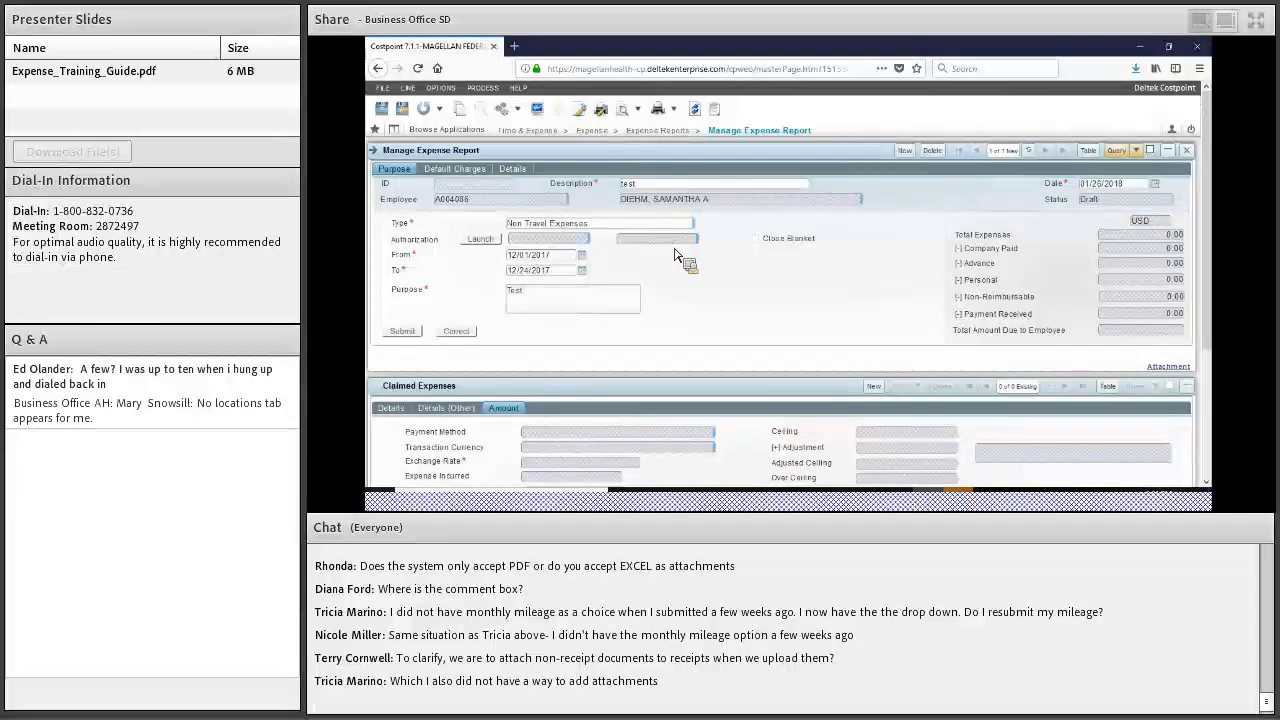
pyautogui.click(399, 338)
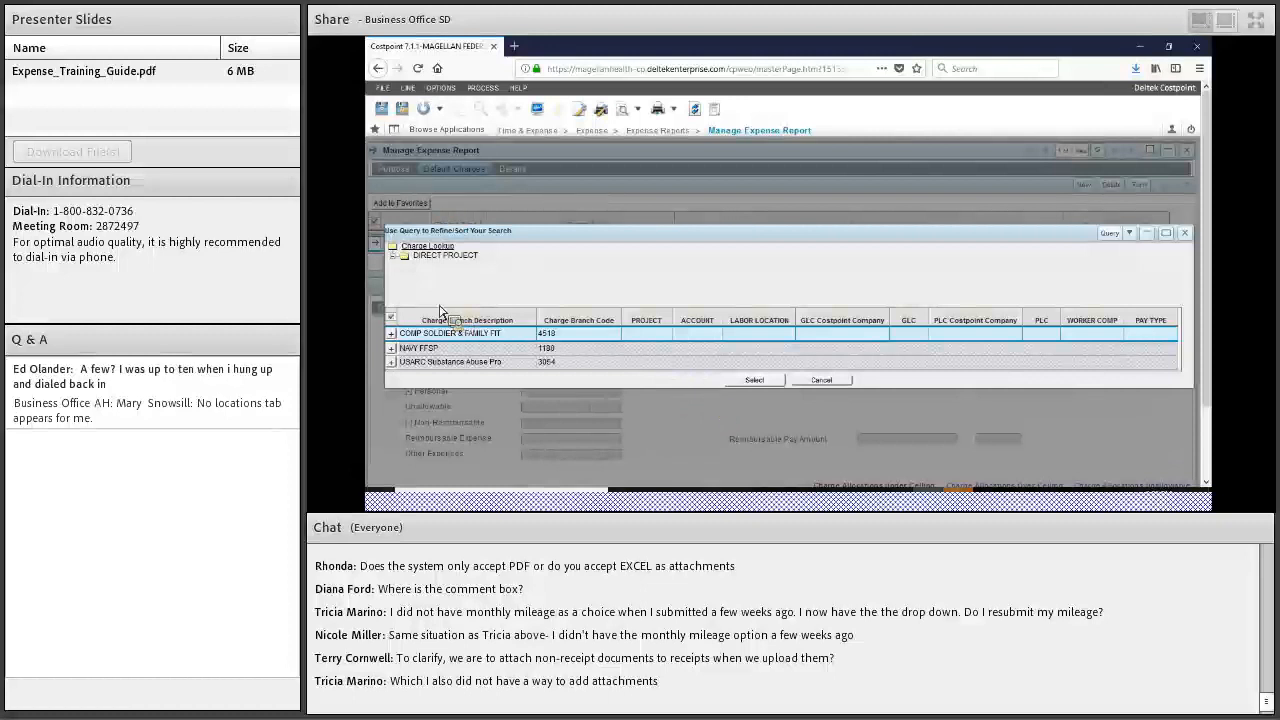
# Pick charge CSF2 FP - OY3 (project 4518.03.01) under COMP SOLDIER & FAMILY FIT
pyautogui.doubleClick(592, 335)
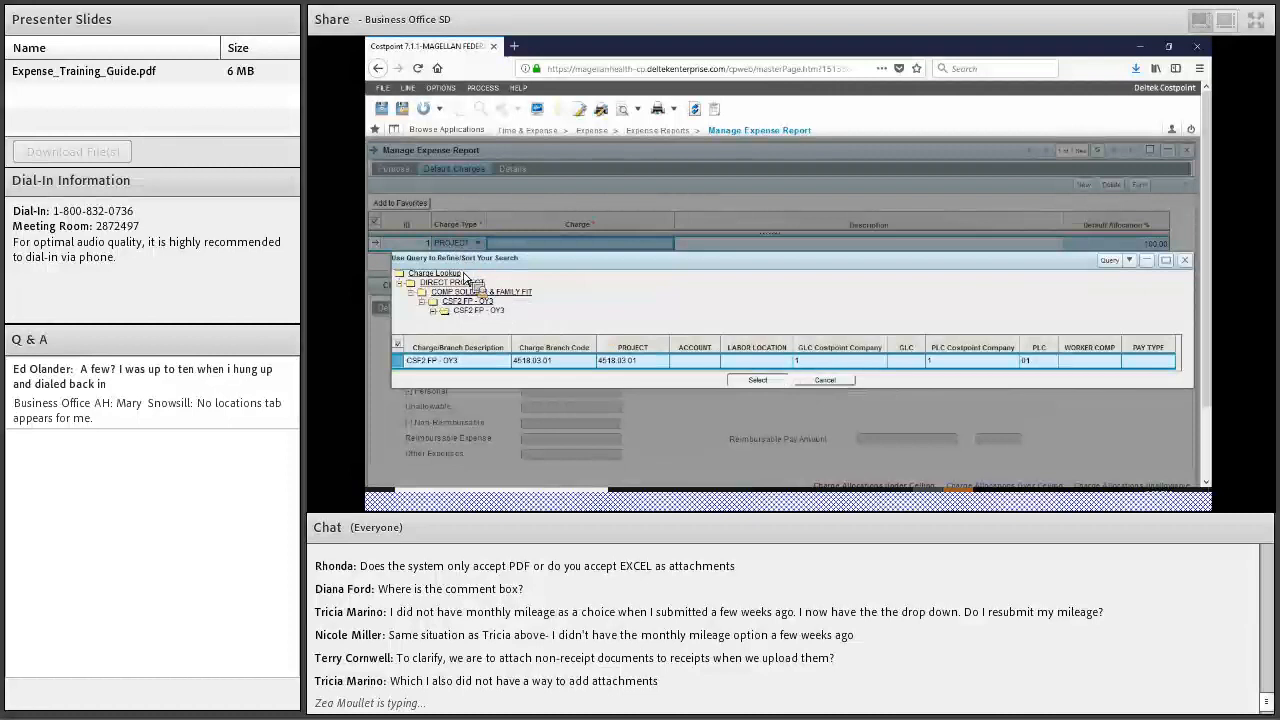
pyautogui.click(757, 380)
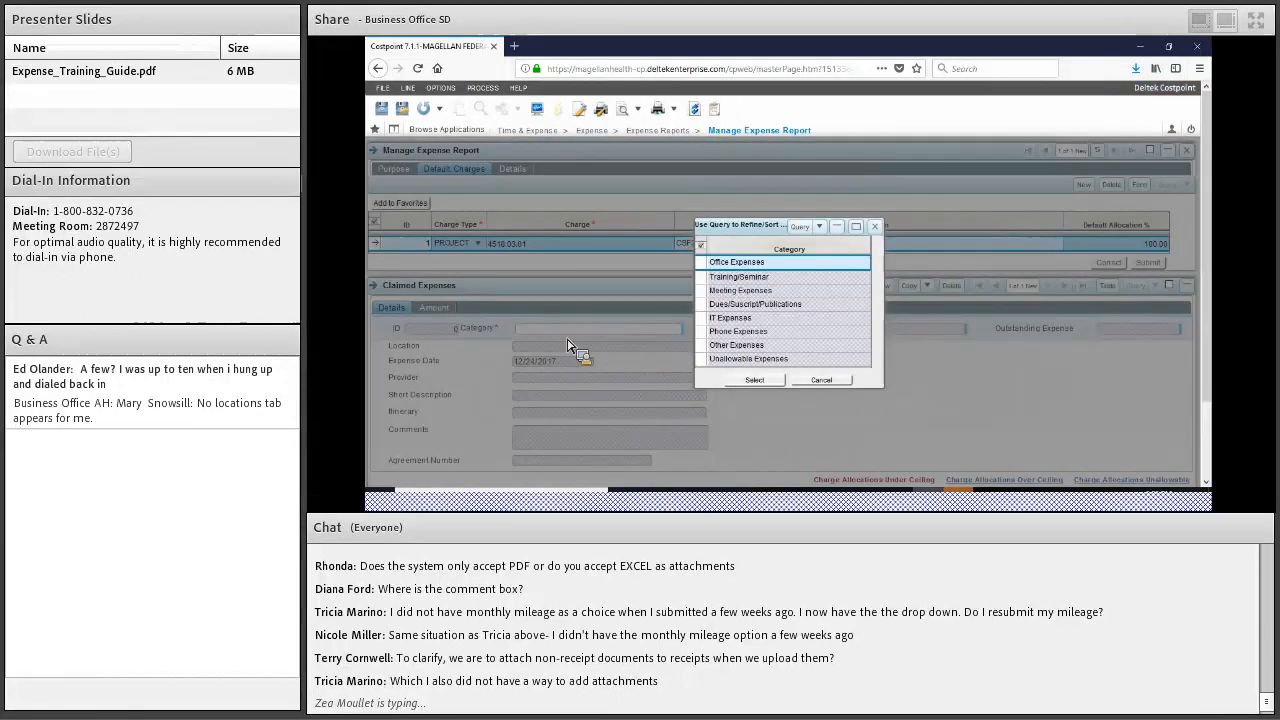
# Add a claimed expense with category Phone Expenses and expense type Phone
pyautogui.click(738, 331)
pyautogui.click(755, 380)
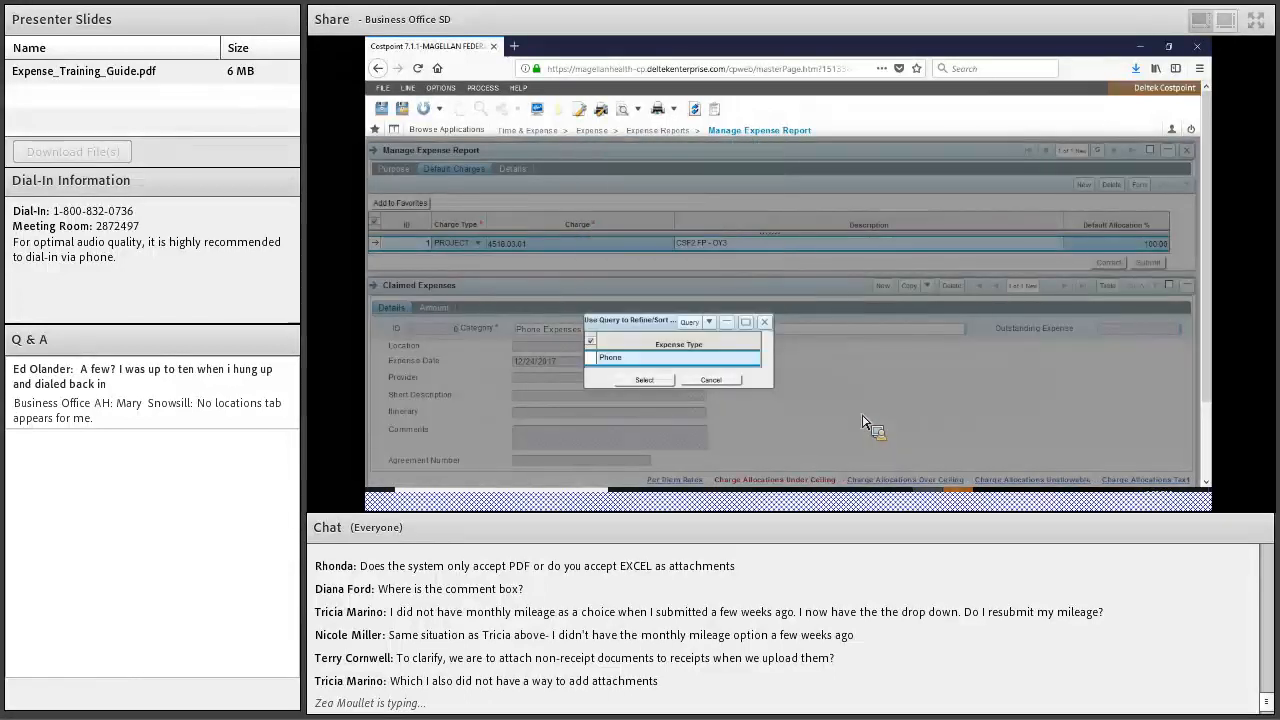
pyautogui.click(610, 358)
pyautogui.click(643, 380)
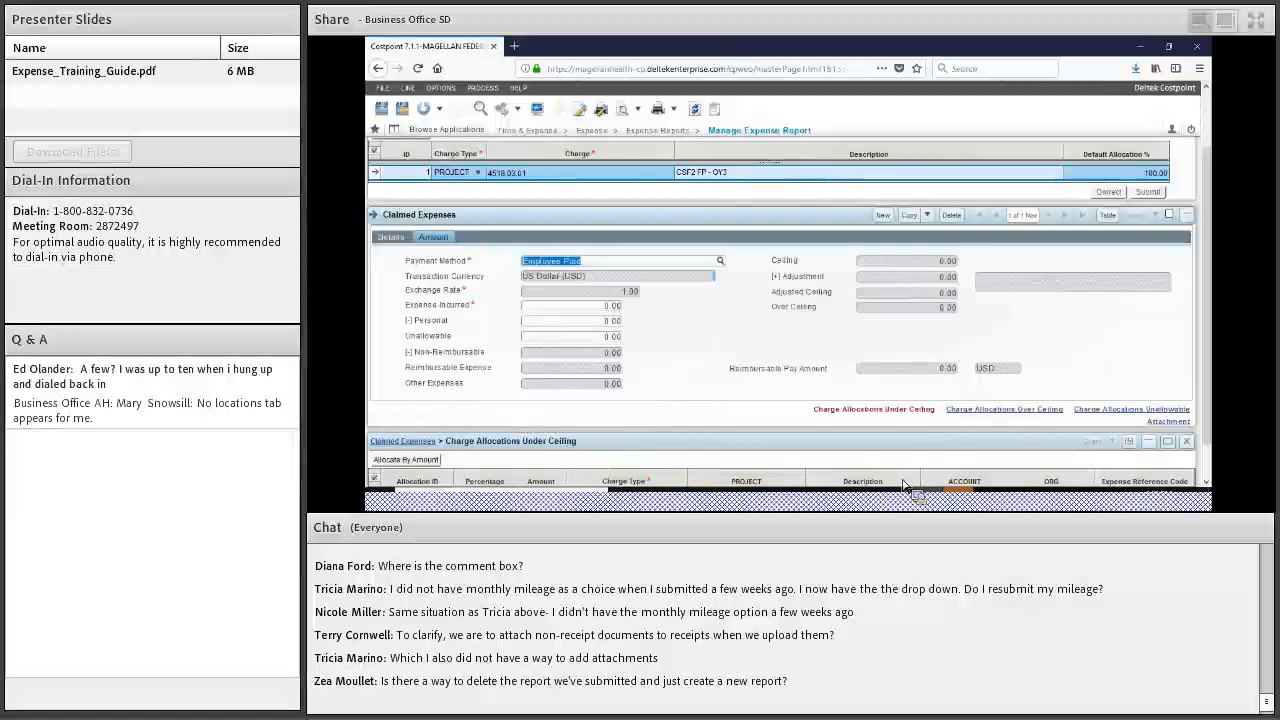
# Enter 50.00 as the phone expense incurred and save the line
pyautogui.press('Tab')
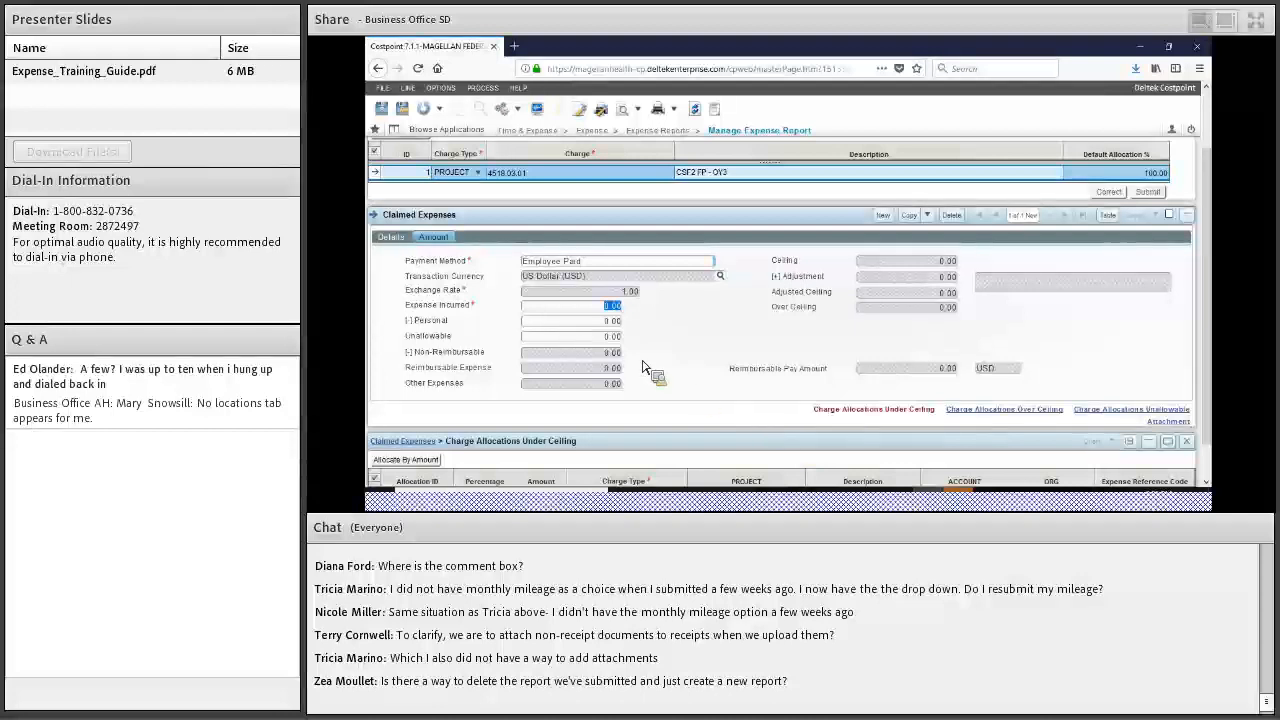
pyautogui.write('50')
pyautogui.click(833, 365)
pyautogui.click(405, 111)
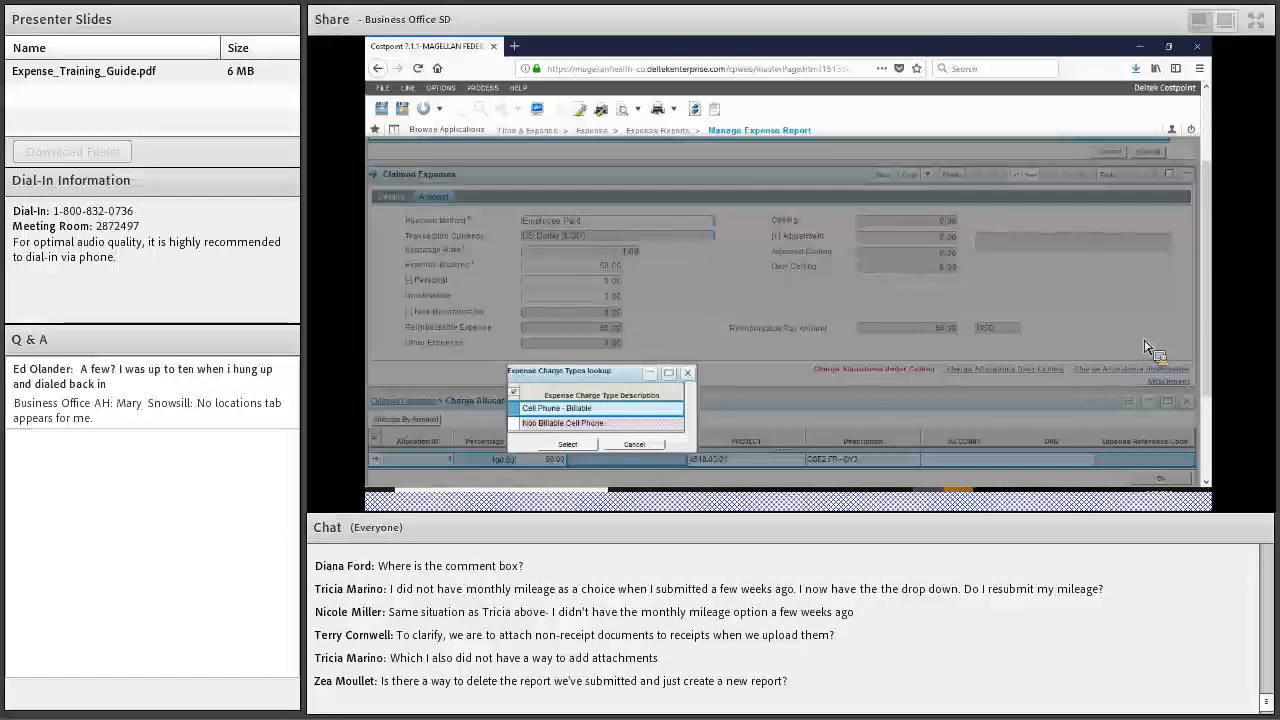
# Set the charge allocation type to Cell Phone - Billable and save
pyautogui.press('Return')
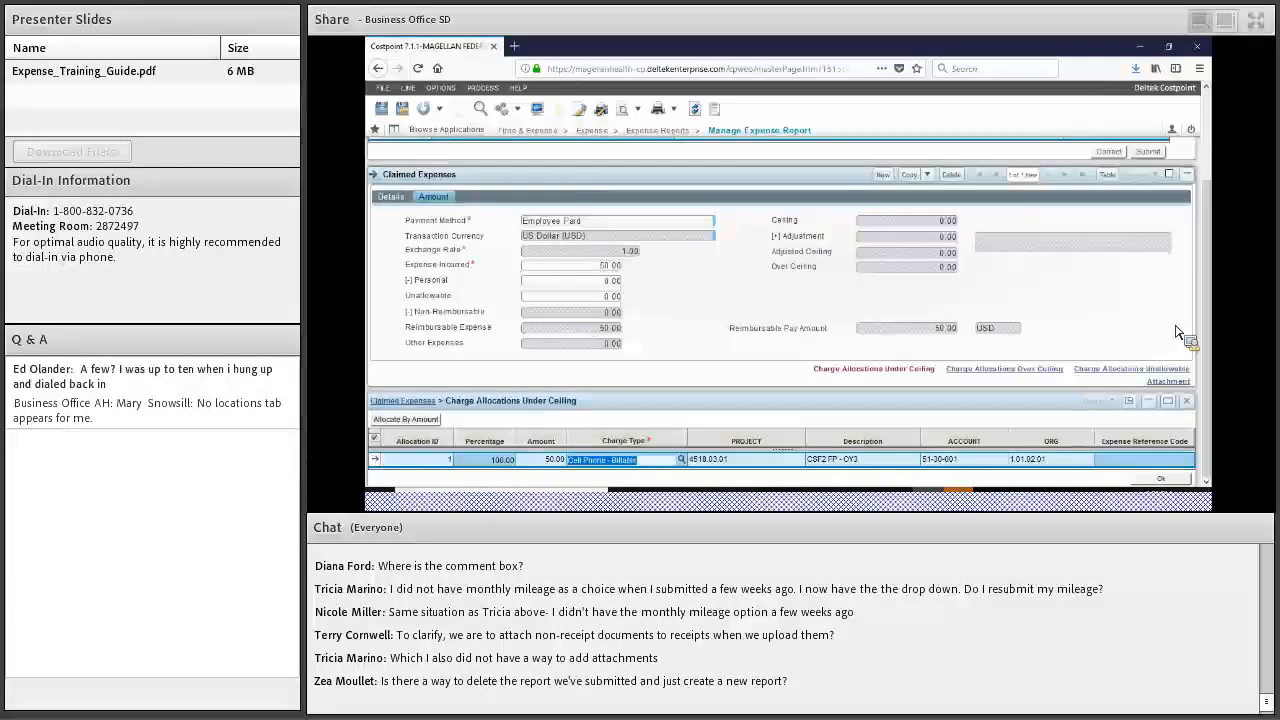
pyautogui.scroll(1, 1178, 332)
pyautogui.click(402, 109)
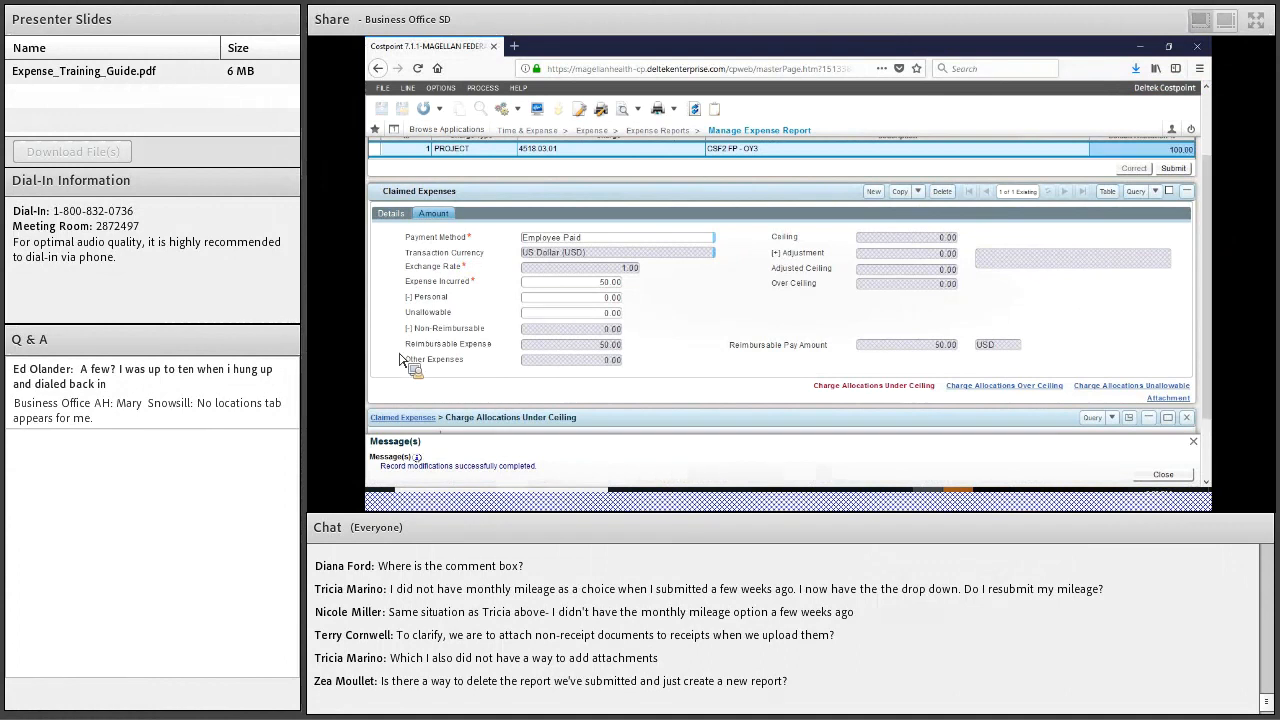
# Submit the report with certification and select the employee receipt attachment workflow step
pyautogui.scroll(2, 400, 360)
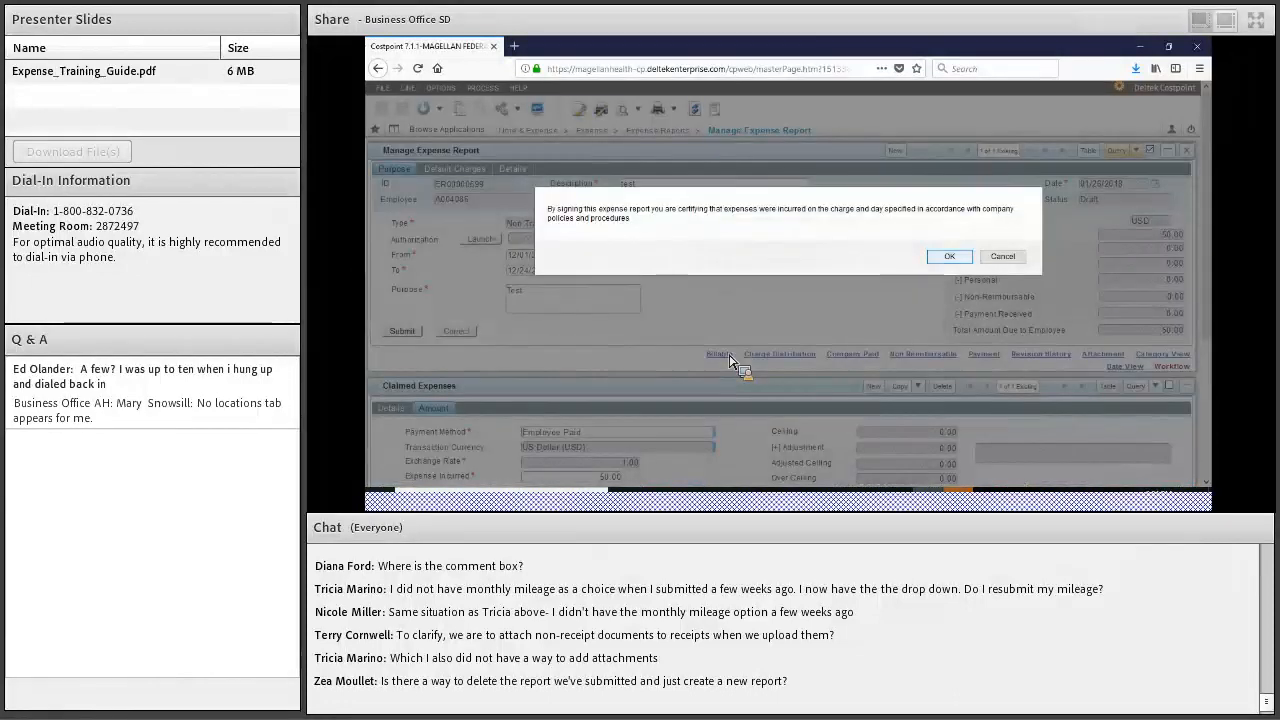
pyautogui.press('Return')
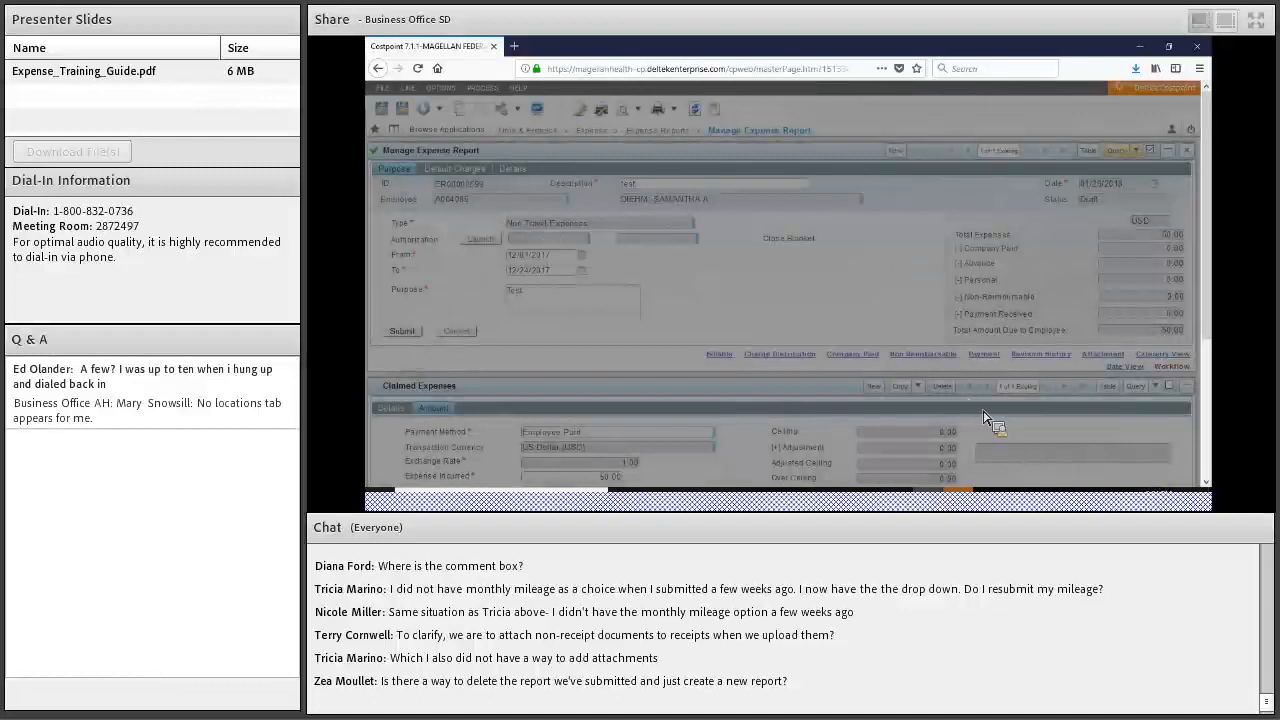
pyautogui.scroll(4, 700, 203)
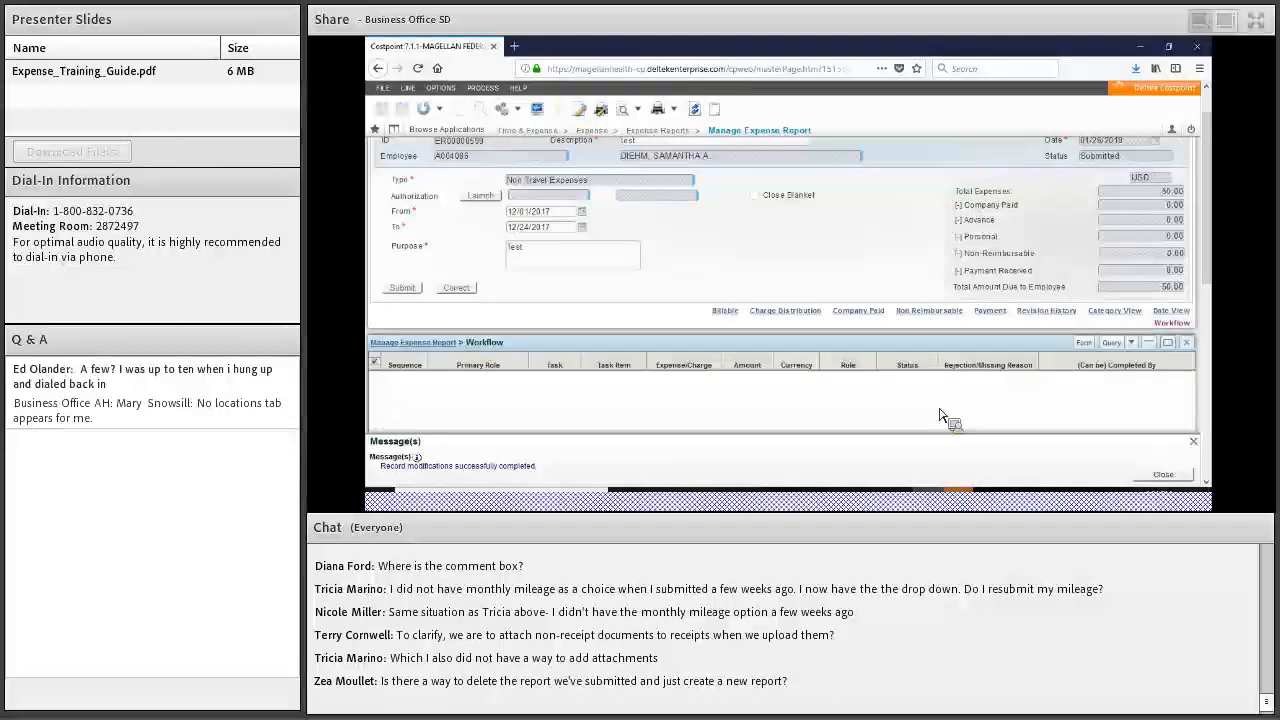
pyautogui.scroll(-2, 930, 412)
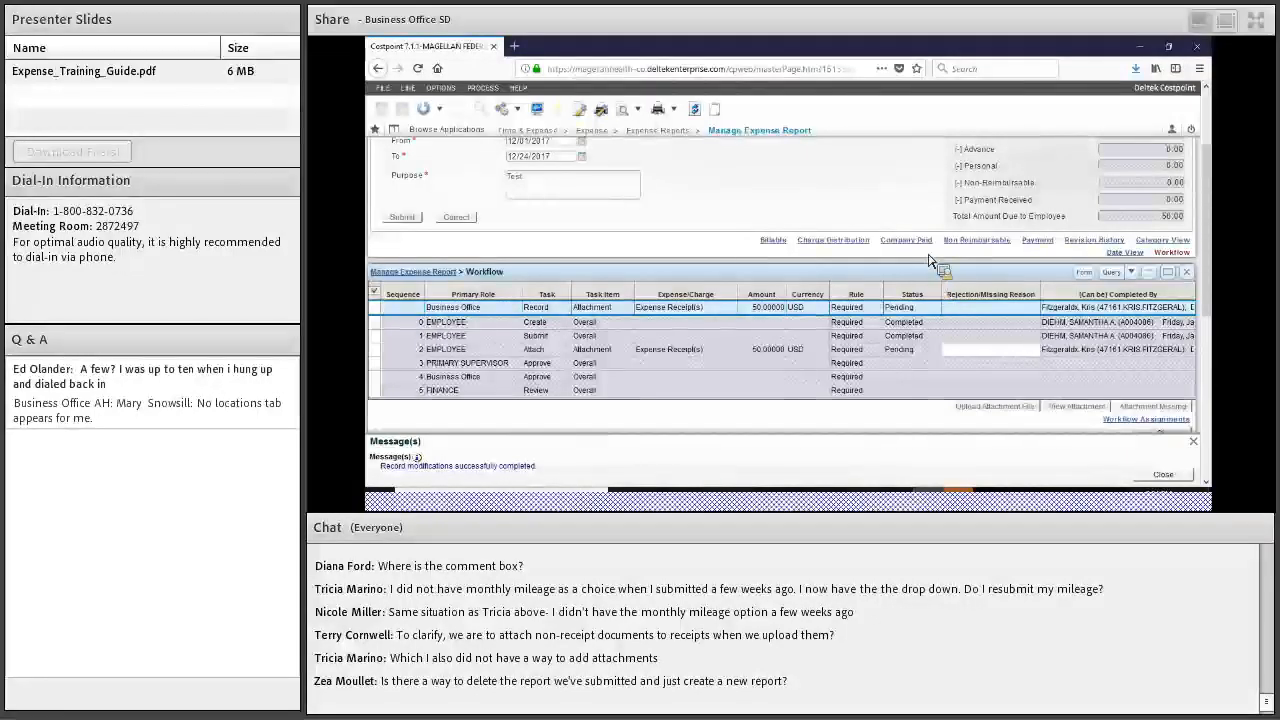
pyautogui.click(975, 348)
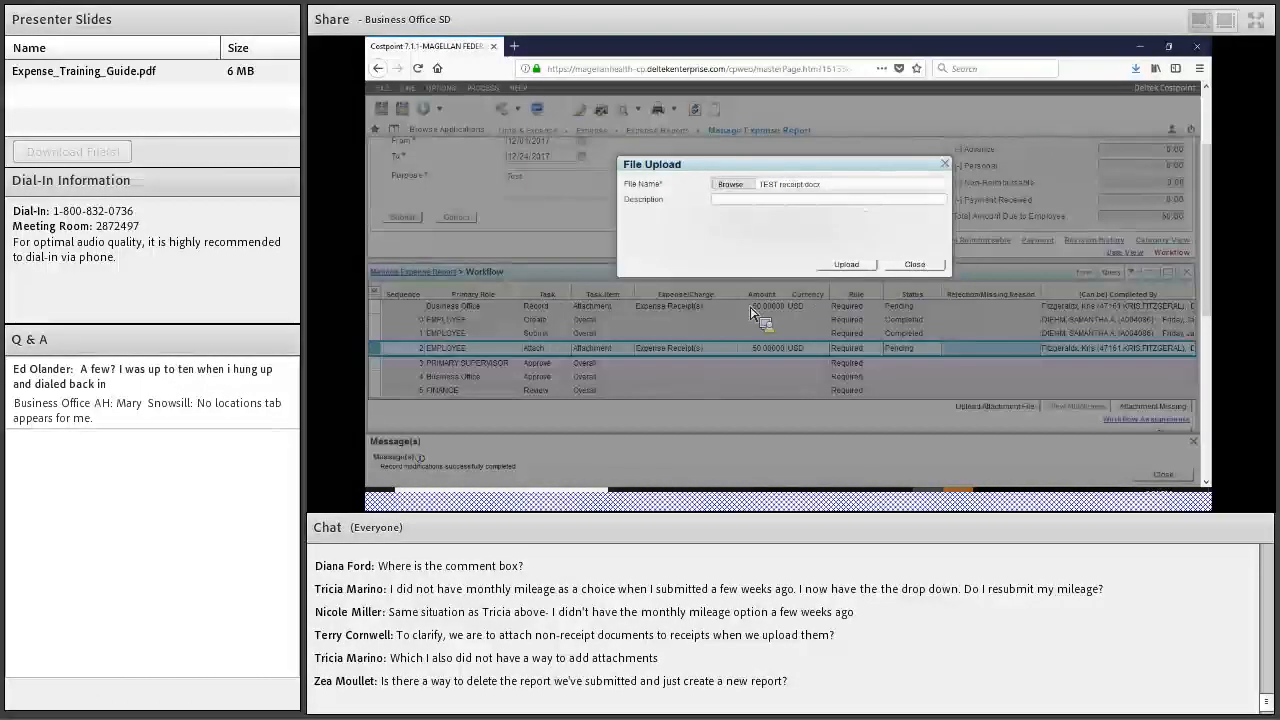
pyautogui.click(846, 265)
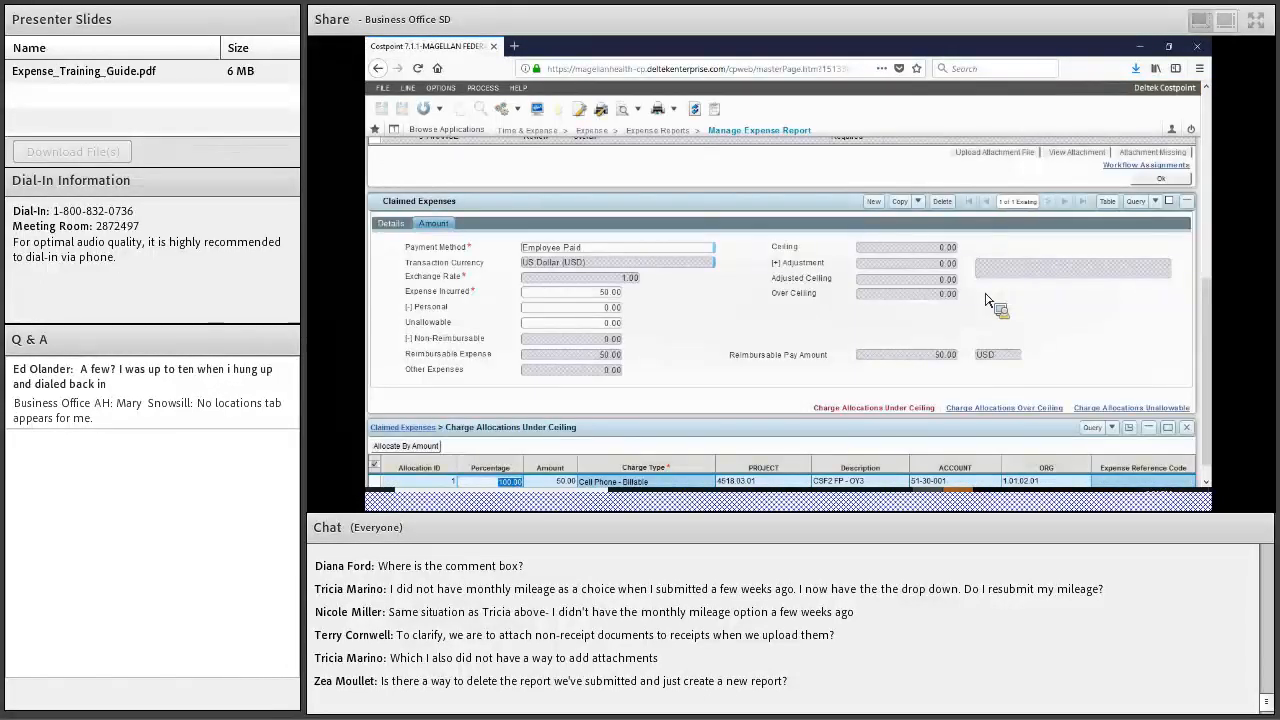
pyautogui.scroll(3, 980, 303)
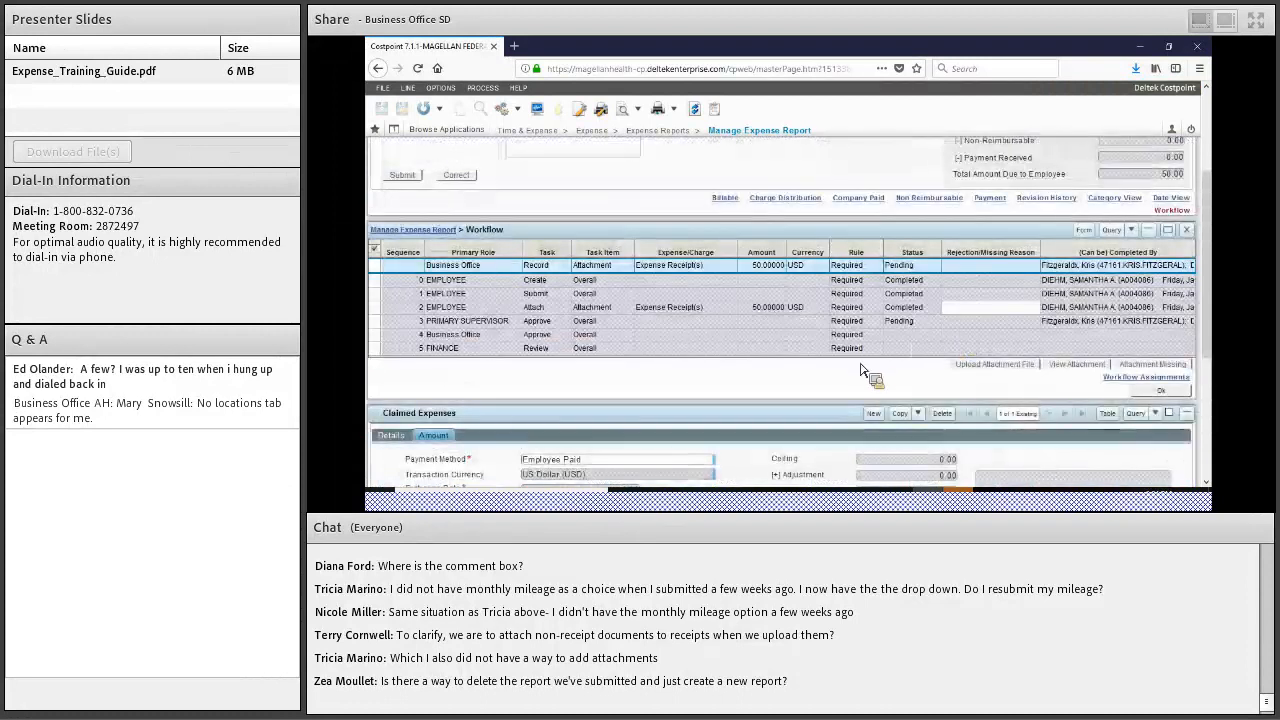
pyautogui.click(646, 308)
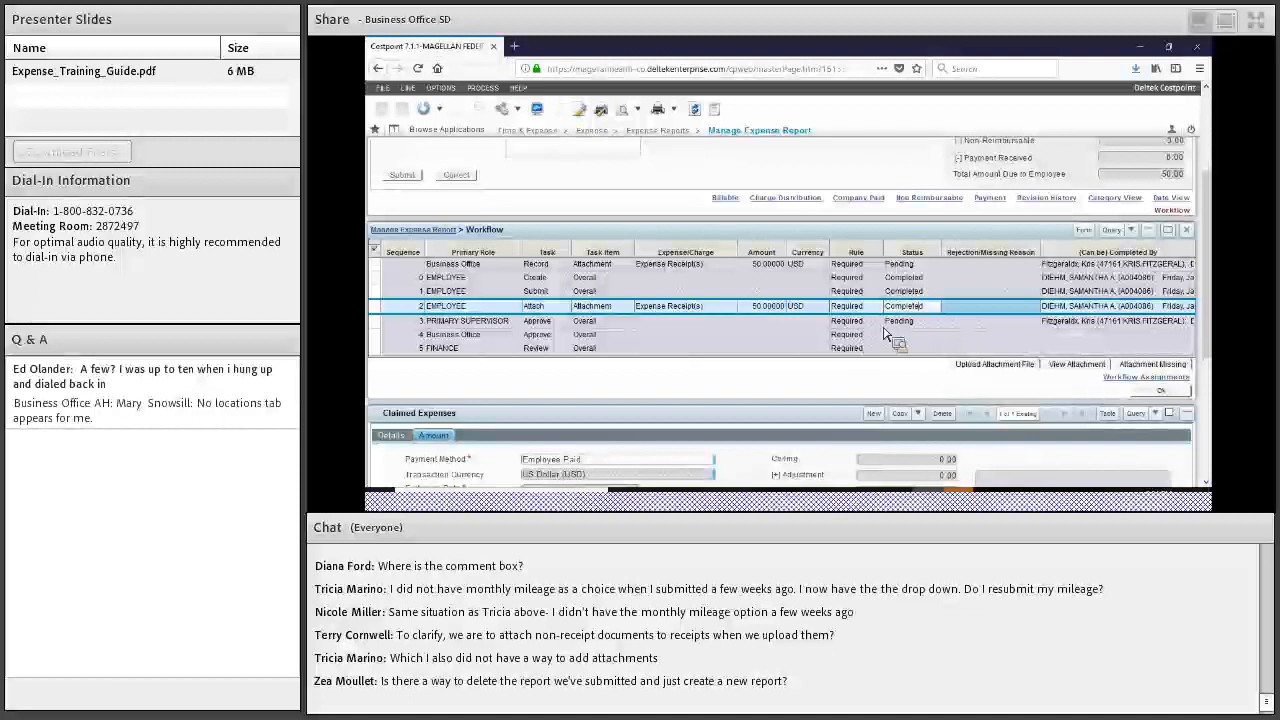
pyautogui.click(935, 321)
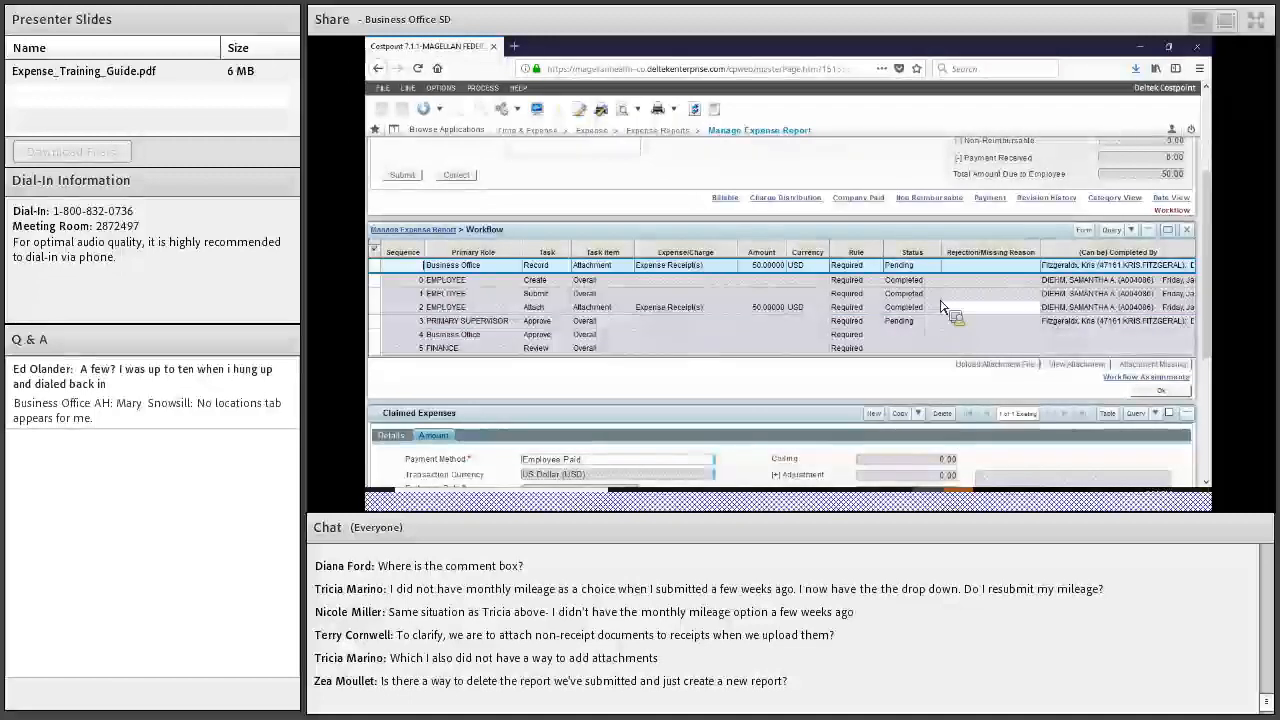
pyautogui.scroll(3, 945, 320)
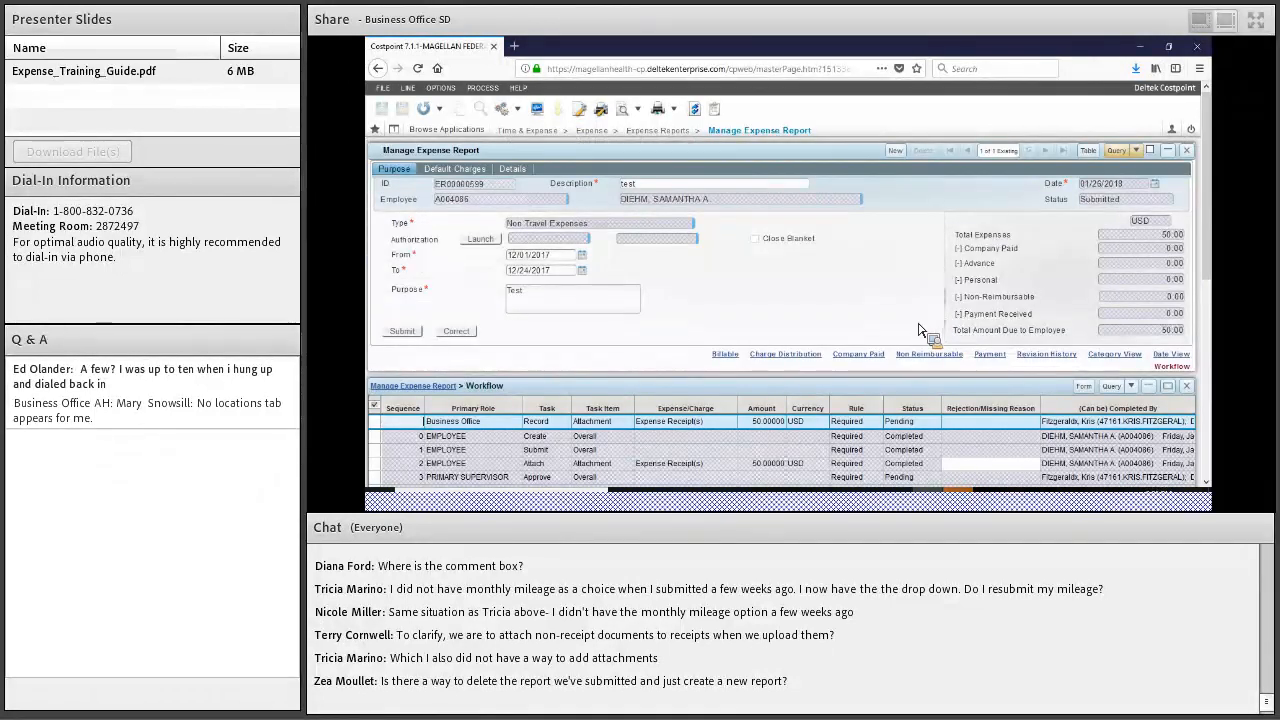
pyautogui.scroll(-3, 800, 335)
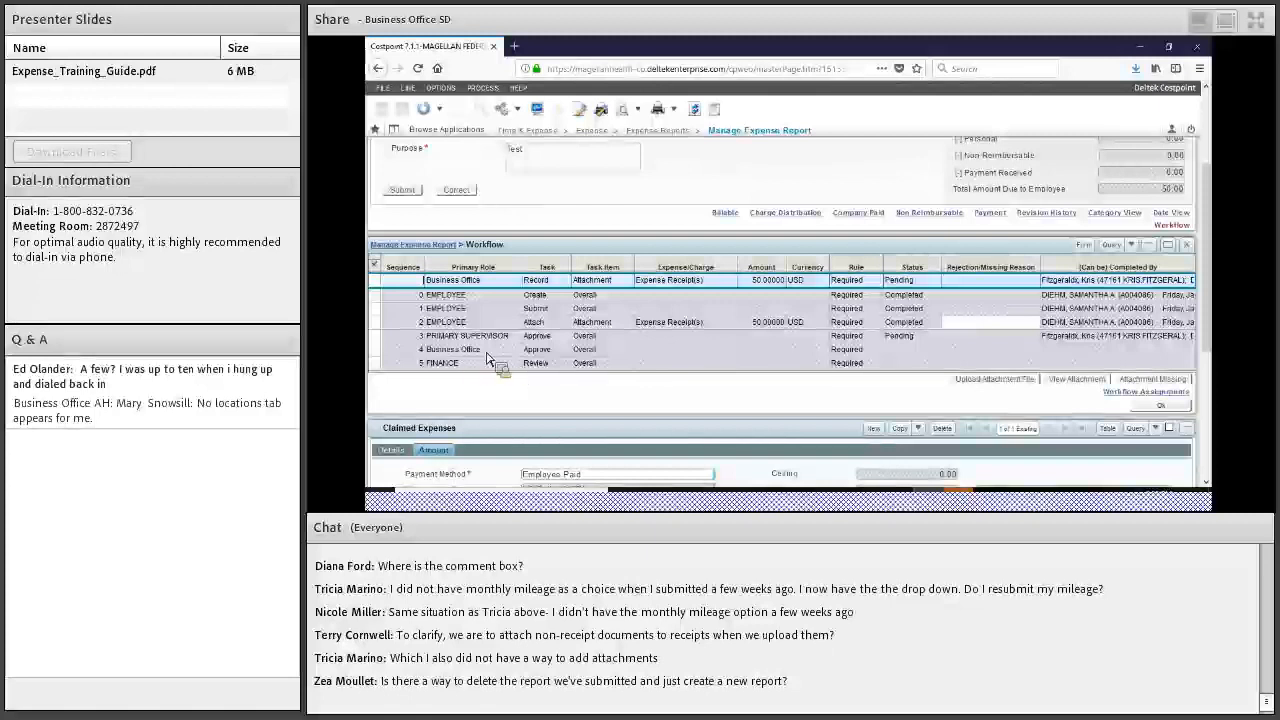
pyautogui.click(467, 295)
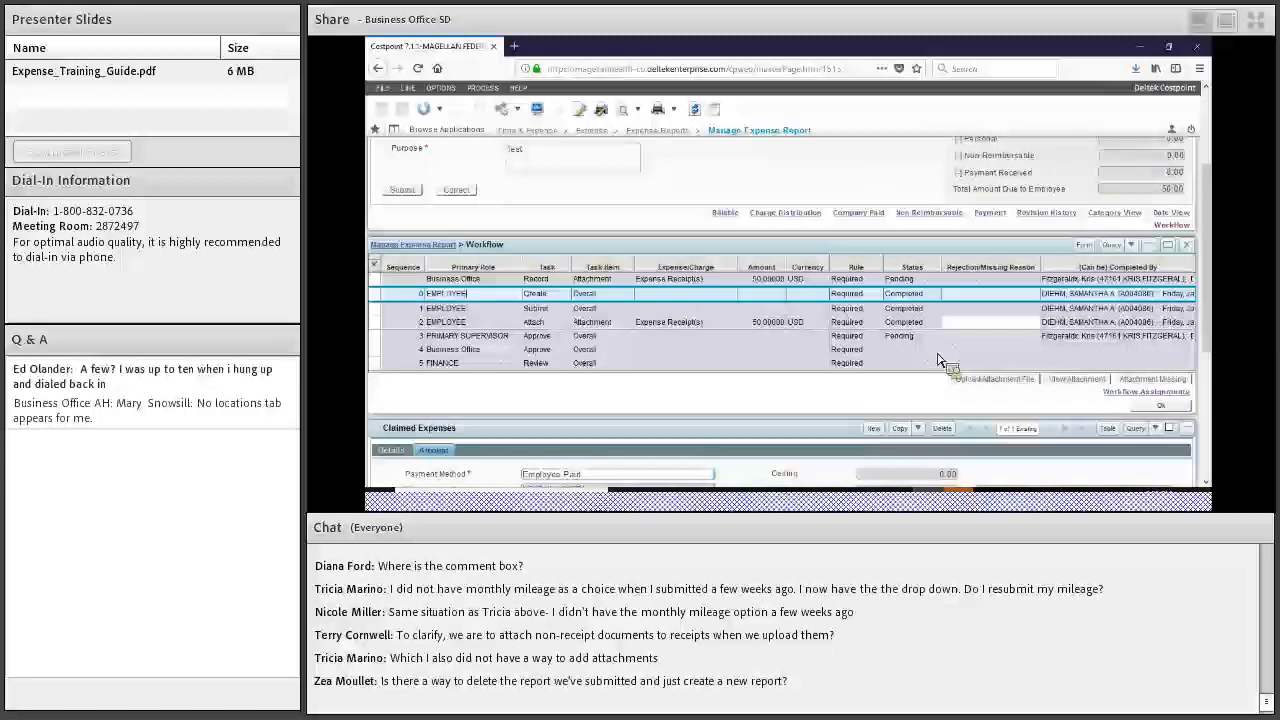
pyautogui.click(913, 322)
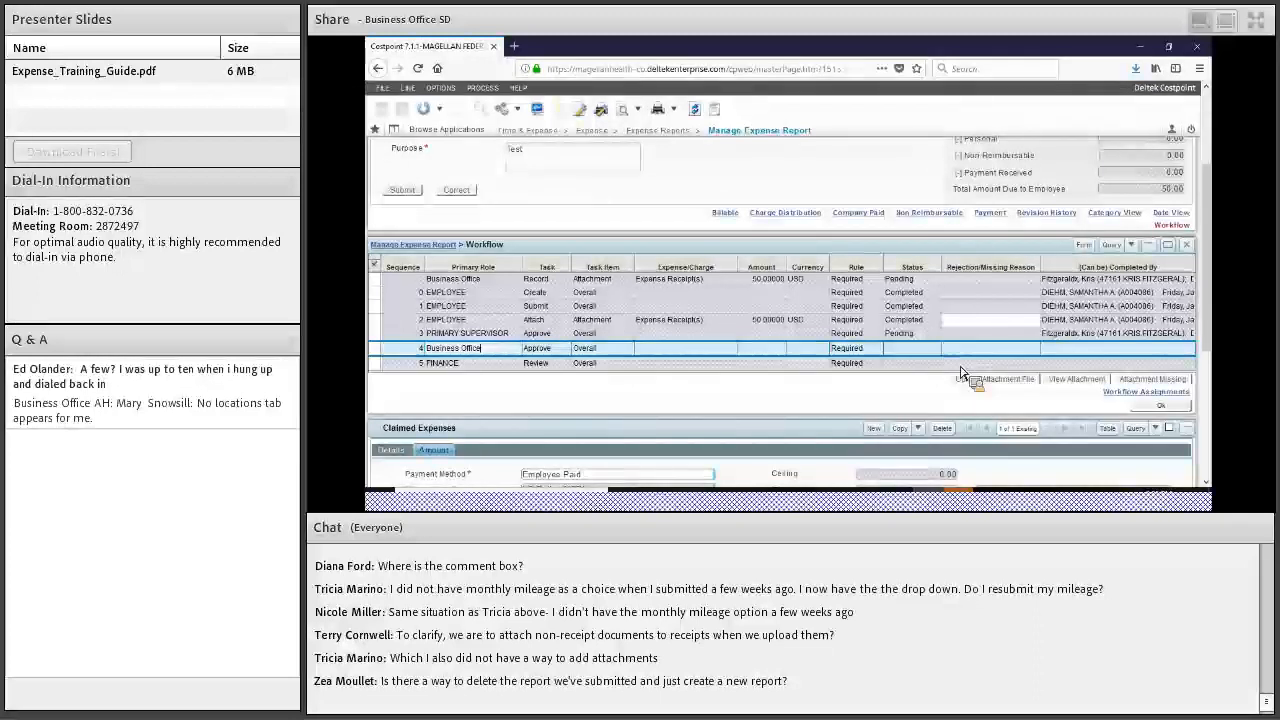
pyautogui.click(958, 366)
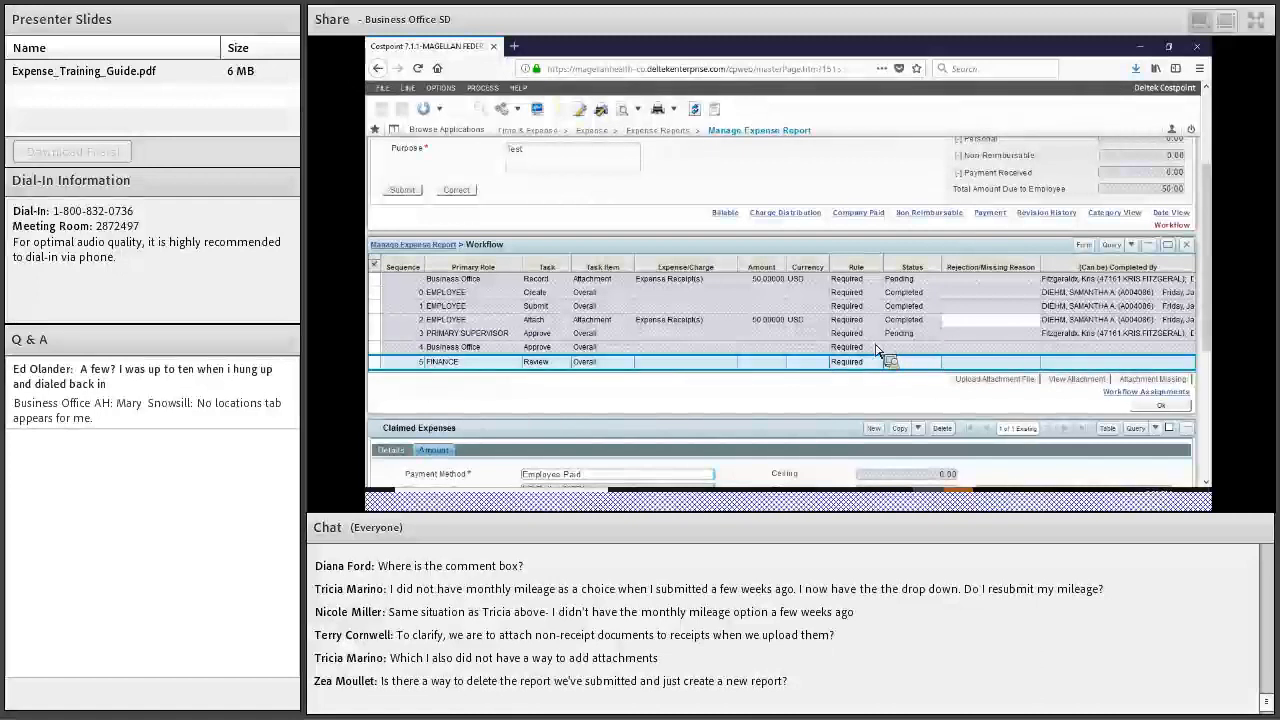
pyautogui.click(730, 346)
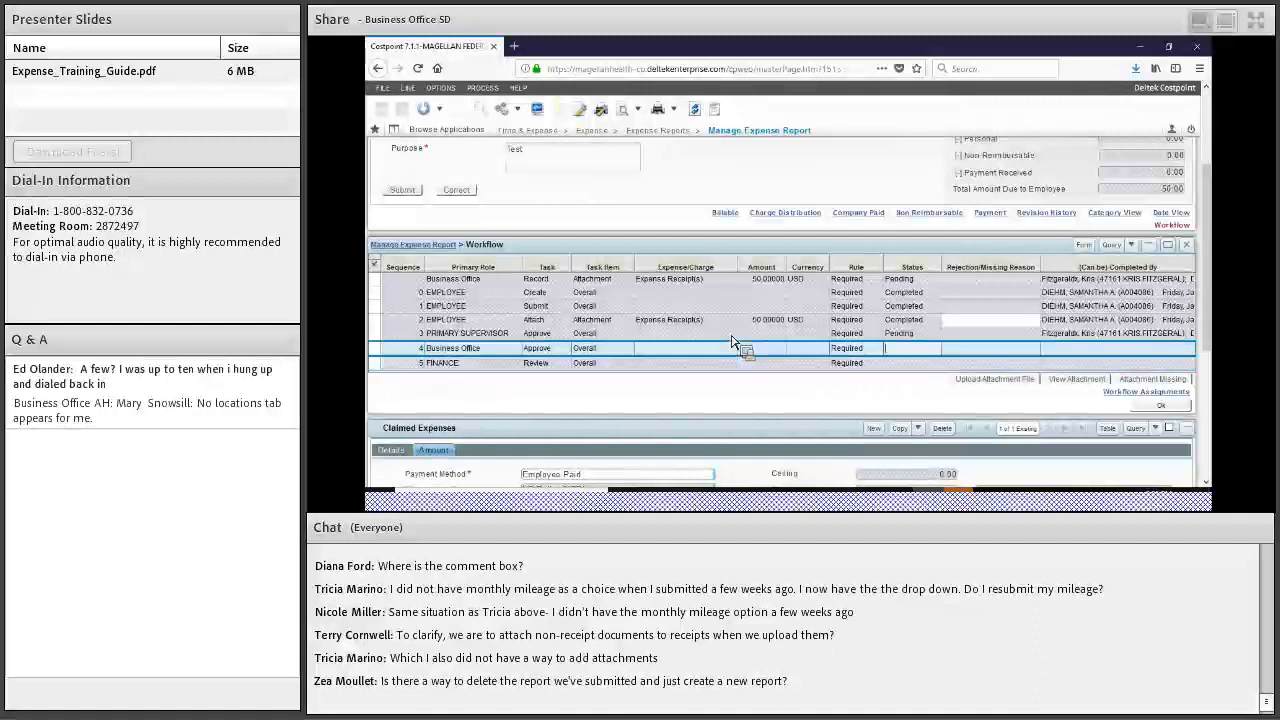
pyautogui.click(727, 362)
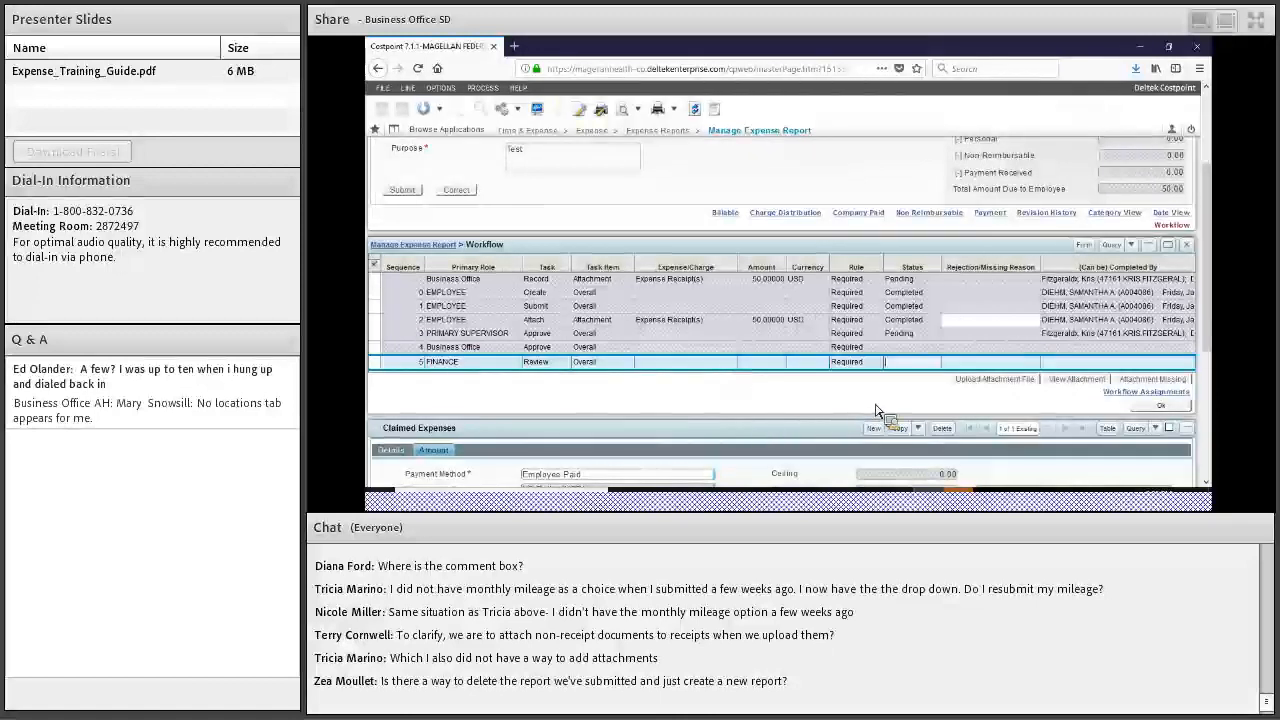
pyautogui.press('Tab')
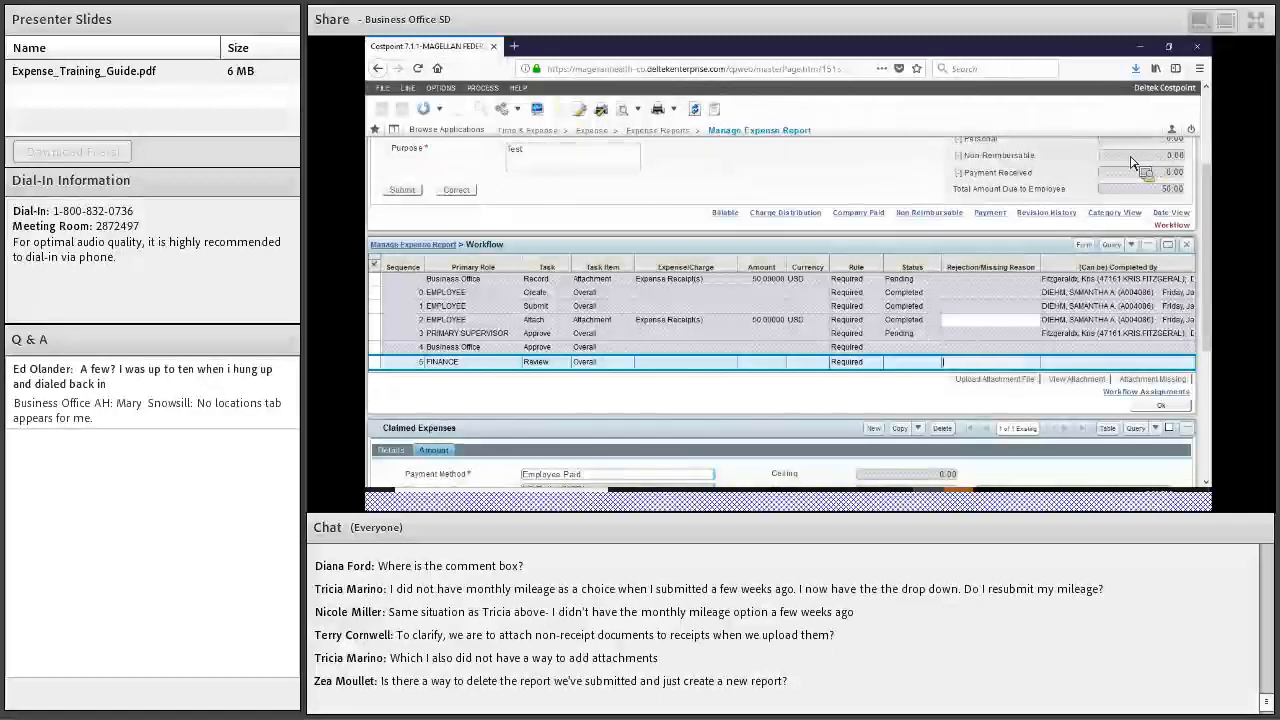
pyautogui.press('Up')
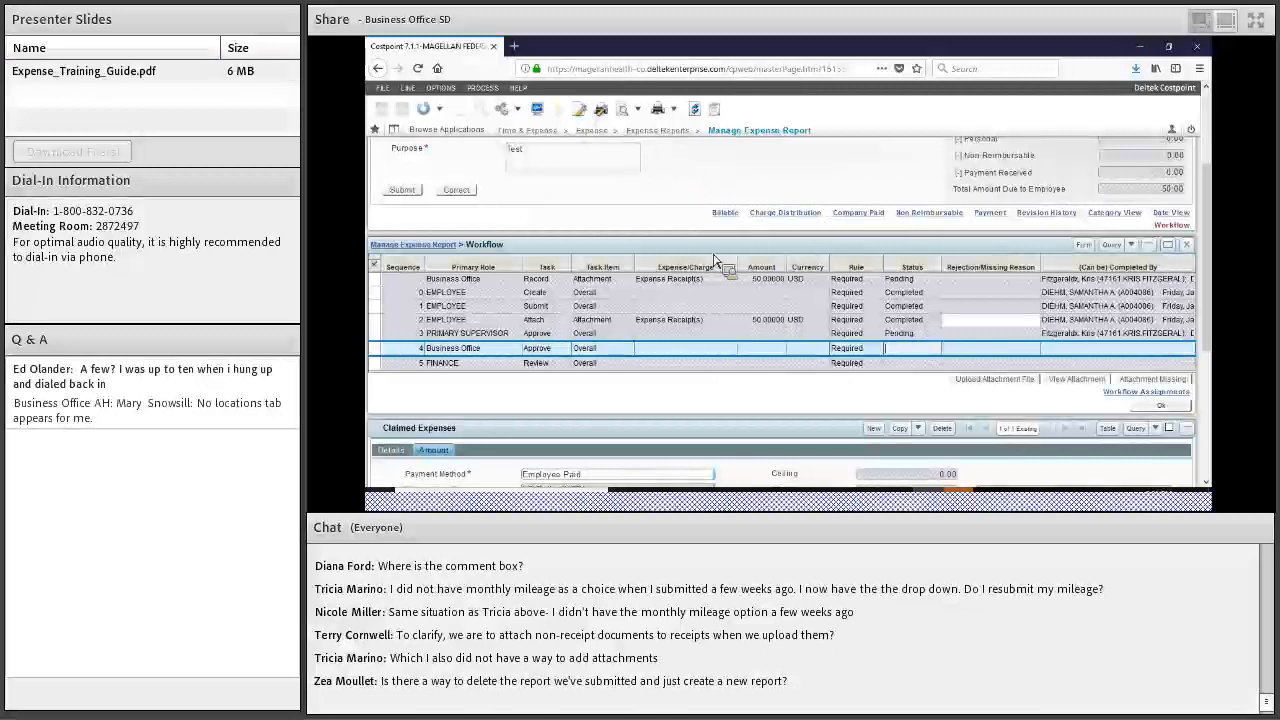
pyautogui.click(702, 362)
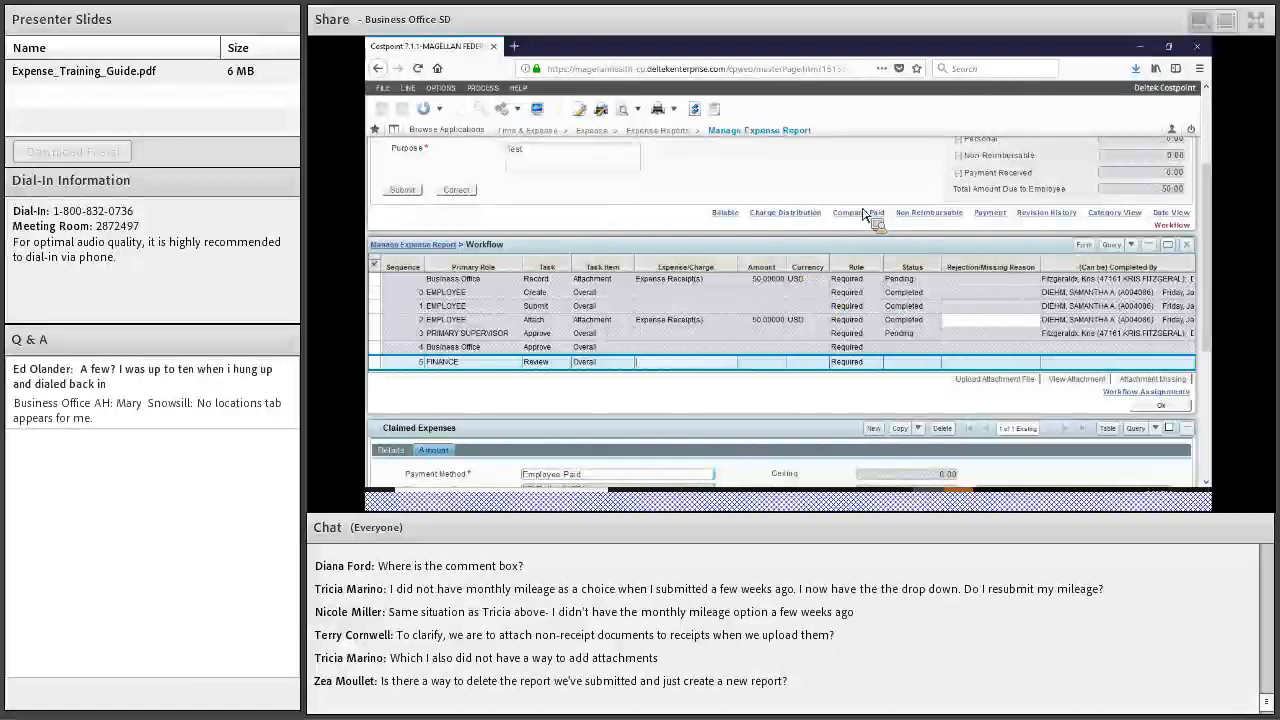
# Query expense reports by Employee Name instead of Expense Report ID
pyautogui.scroll(2, 884, 214)
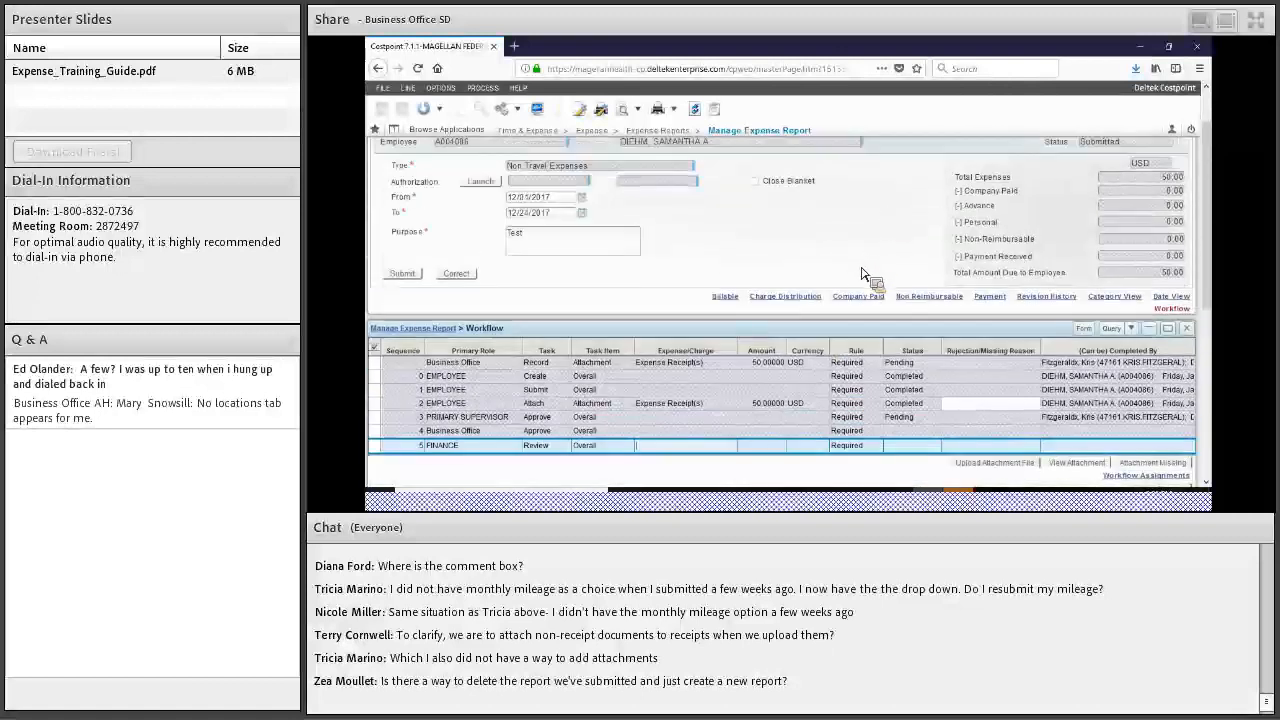
pyautogui.scroll(2, 866, 275)
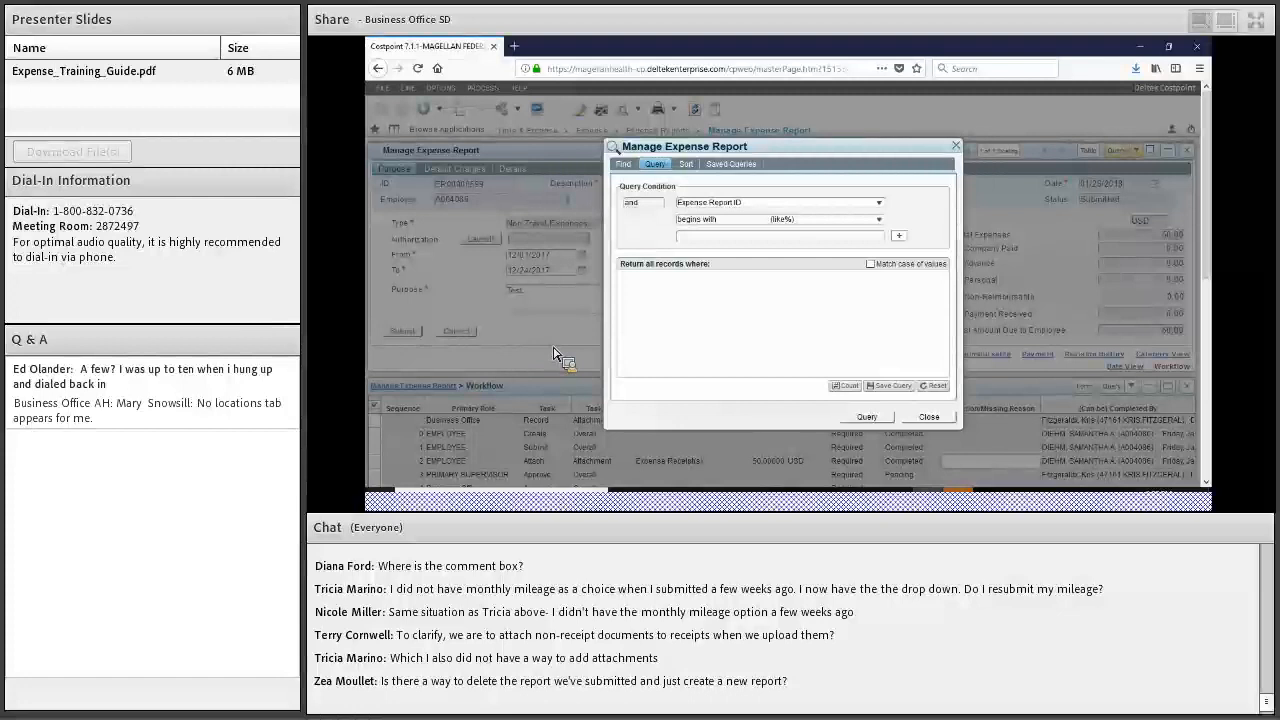
pyautogui.click(879, 203)
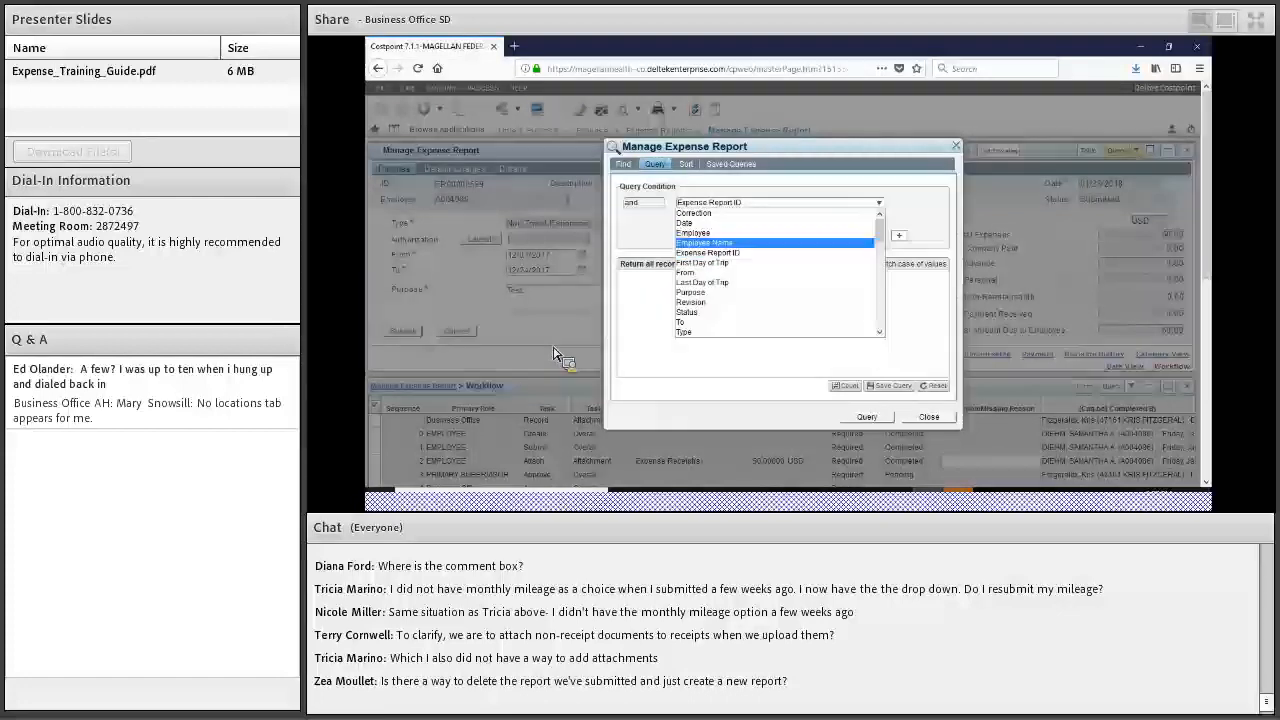
pyautogui.click(705, 243)
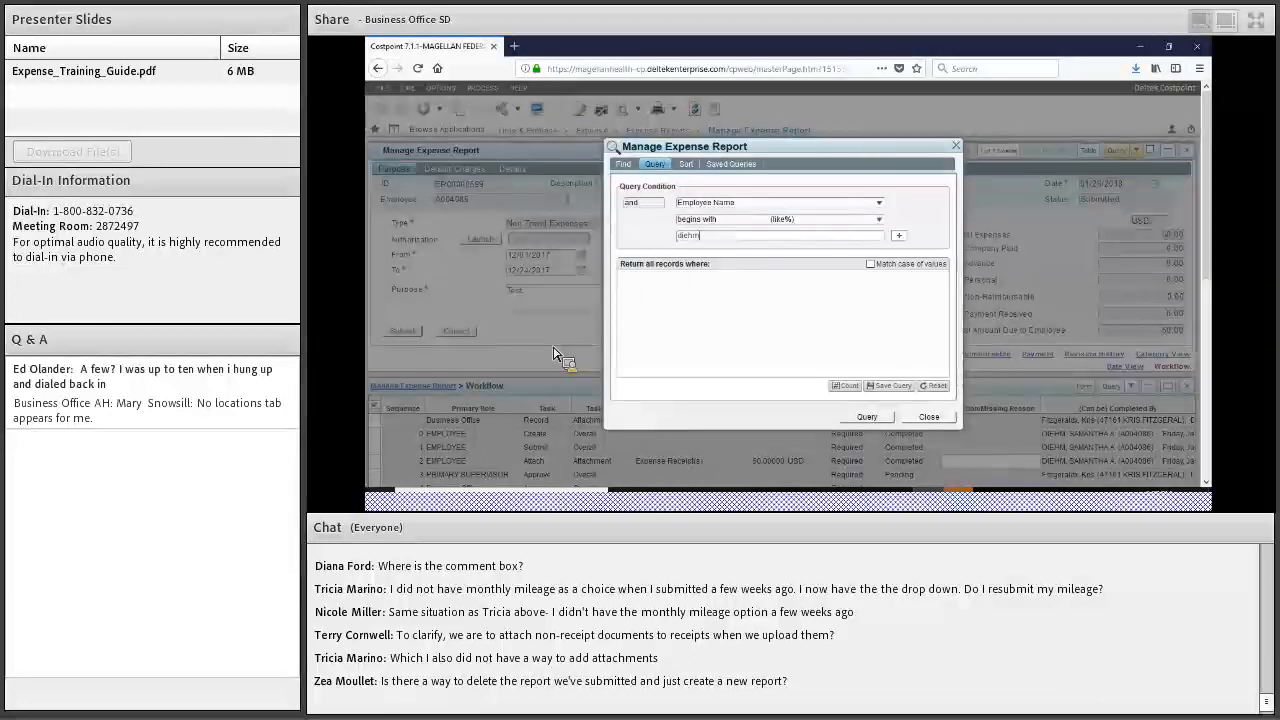
pyautogui.click(867, 417)
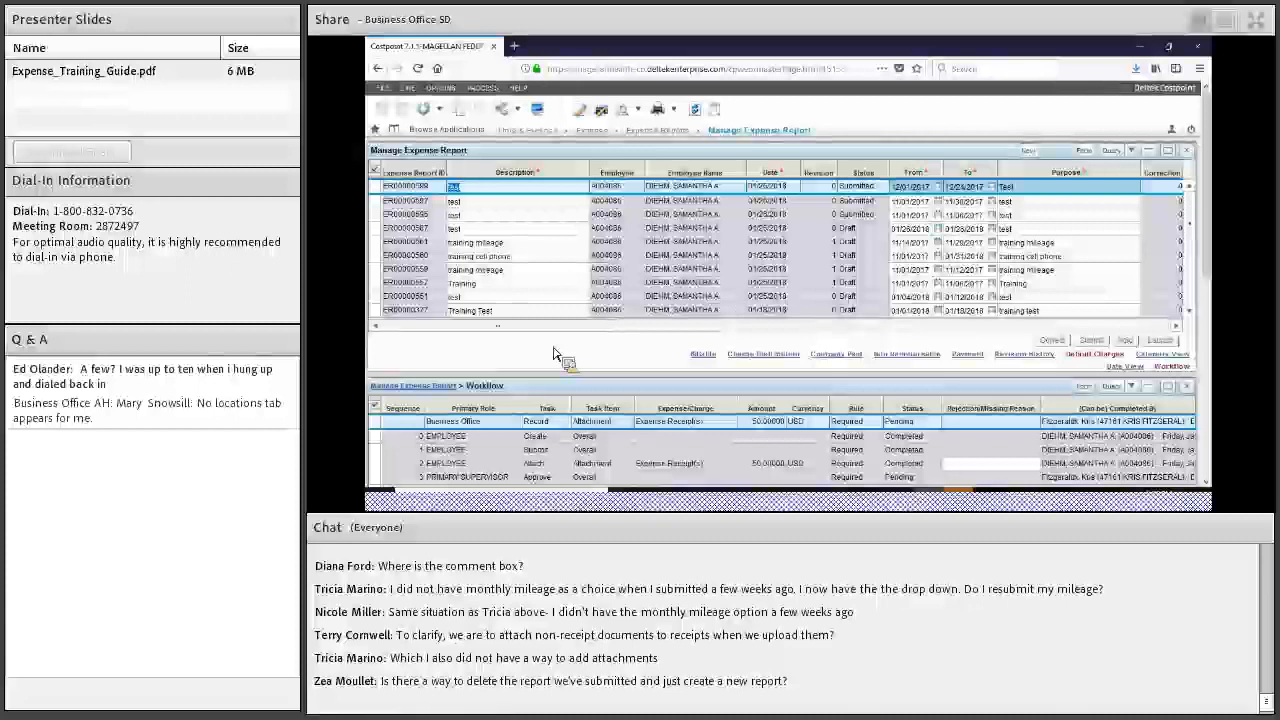
# Select ER00000595 in the Manage Expense Report table to review its workflow
pyautogui.click(490, 214)
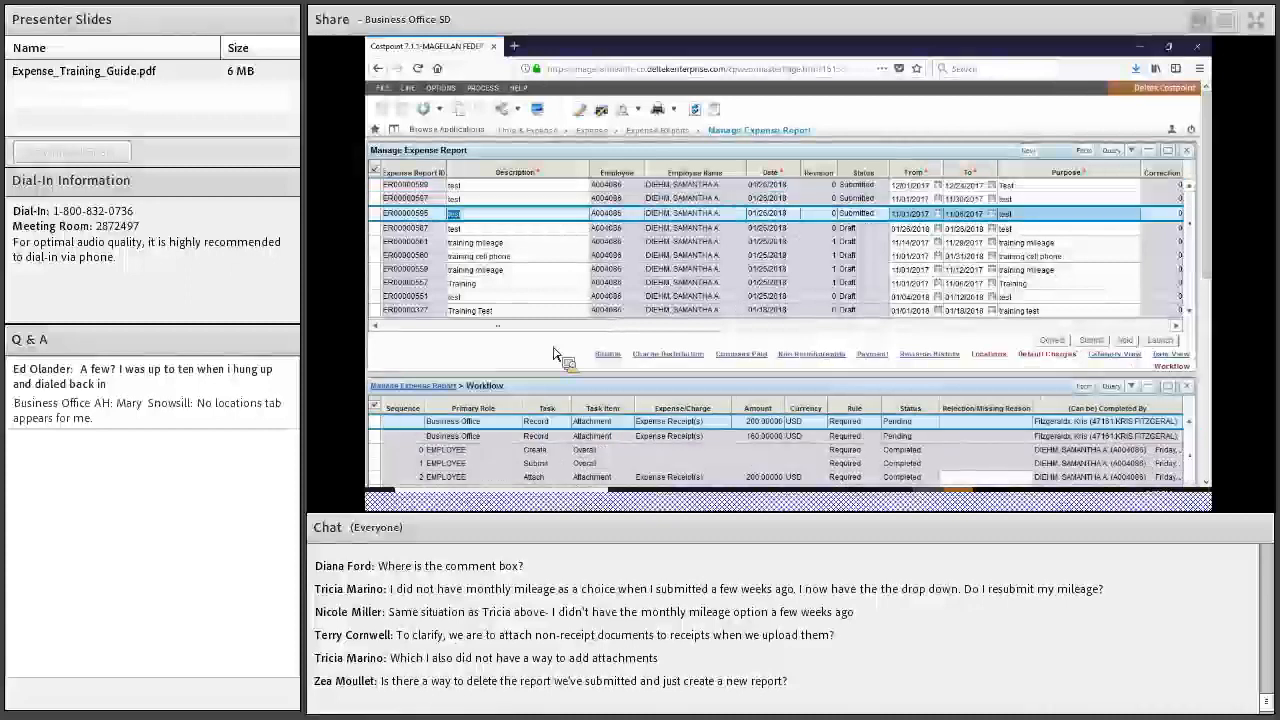
pyautogui.moveTo(1189, 225)
pyautogui.mouseDown()
pyautogui.moveTo(1189, 257)
pyautogui.moveTo(1189, 224)
pyautogui.mouseUp()
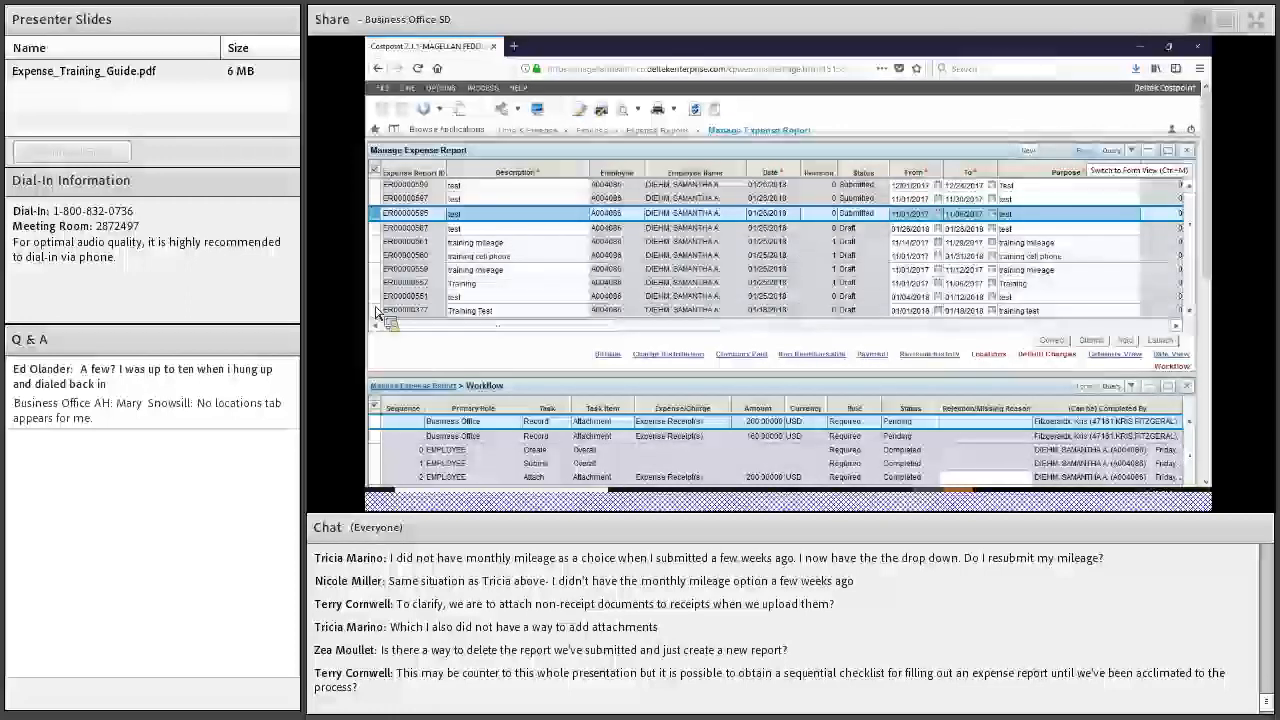
# Switch ER00000595 to Form View (Ctrl+M) and scroll to its Claimed Expenses lines
pyautogui.hotkey('ctrl', 'm')
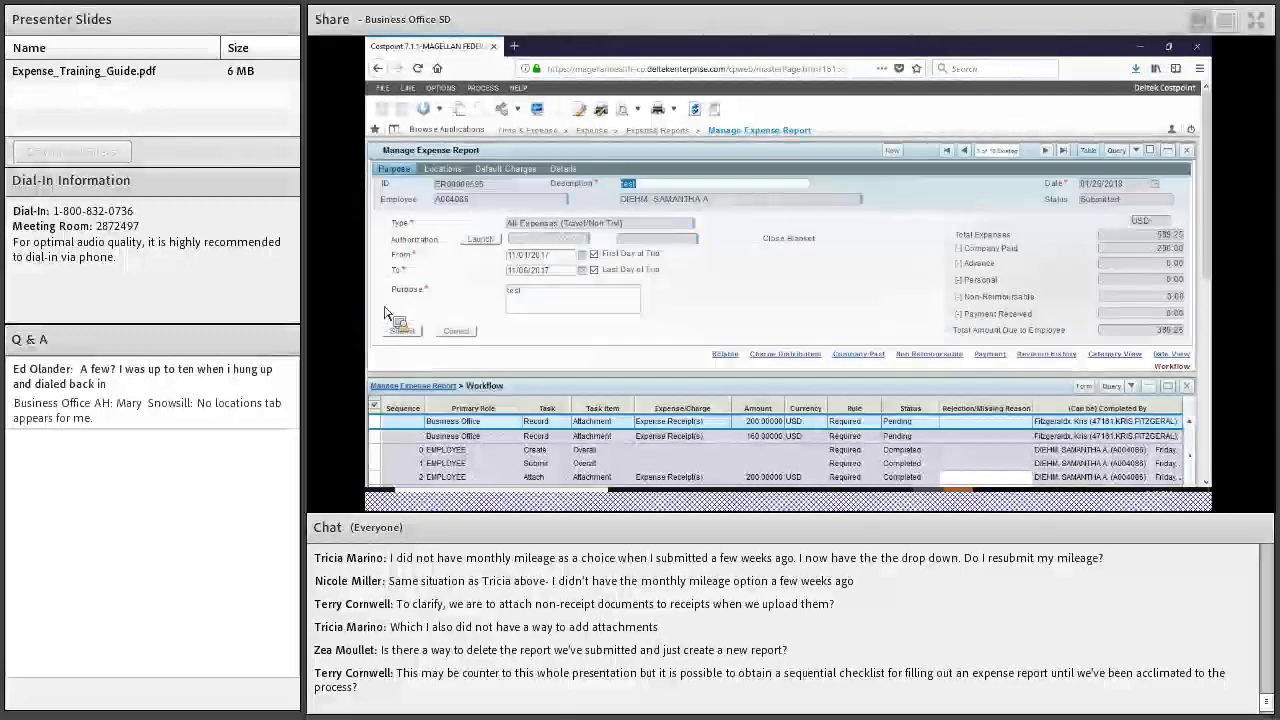
pyautogui.scroll(-1, 529, 320)
pyautogui.scroll(-5, 570, 316)
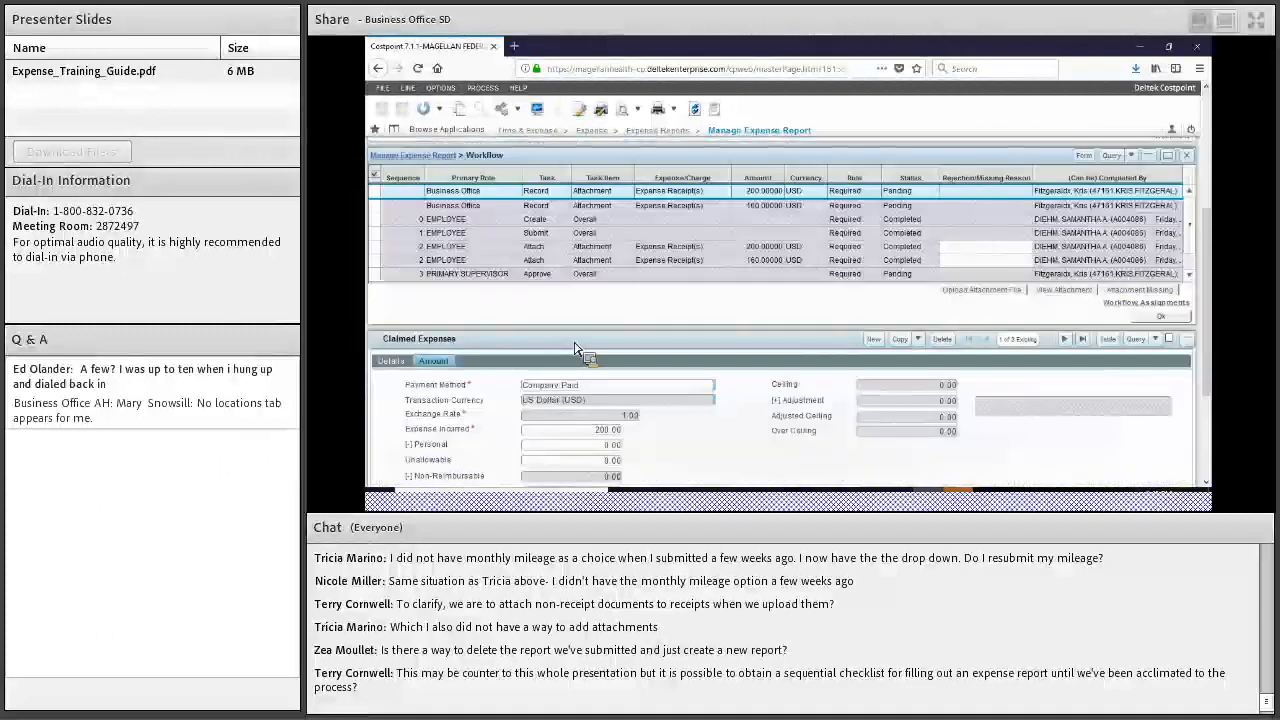
pyautogui.scroll(-1, 376, 324)
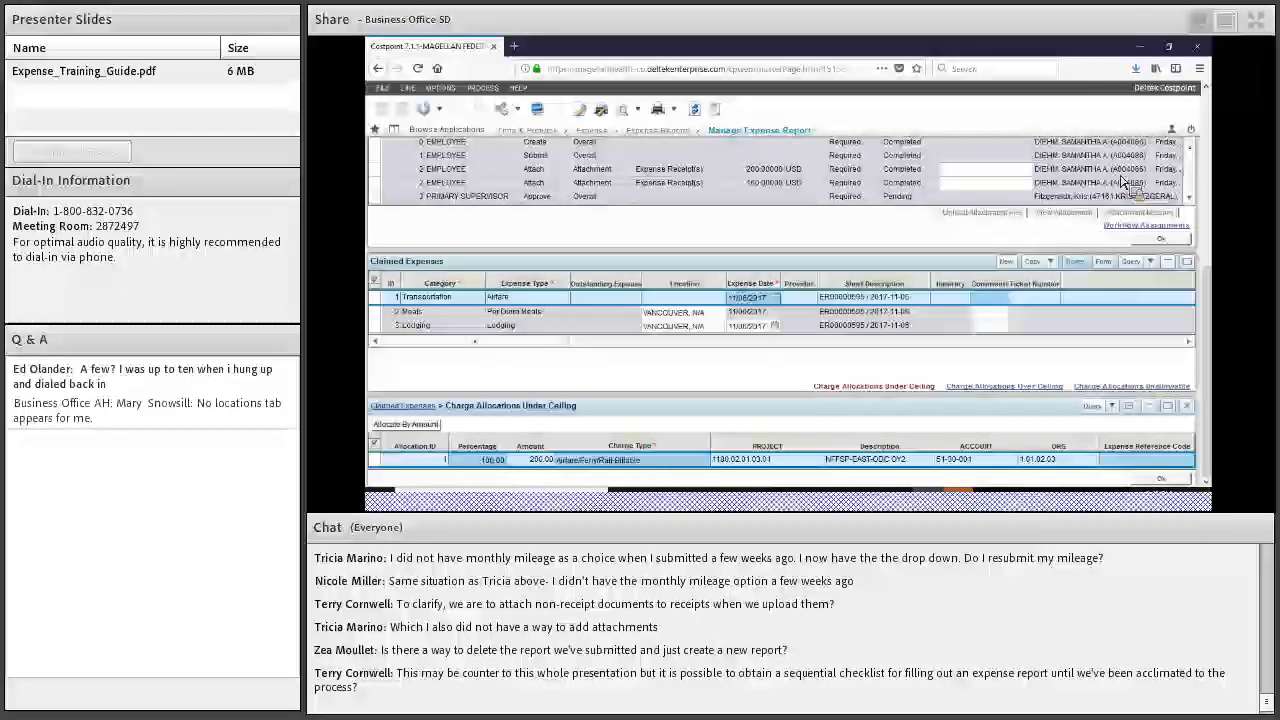
# Mark the Transportation, Meals and Lodging claim lines for deletion
pyautogui.click(1075, 261)
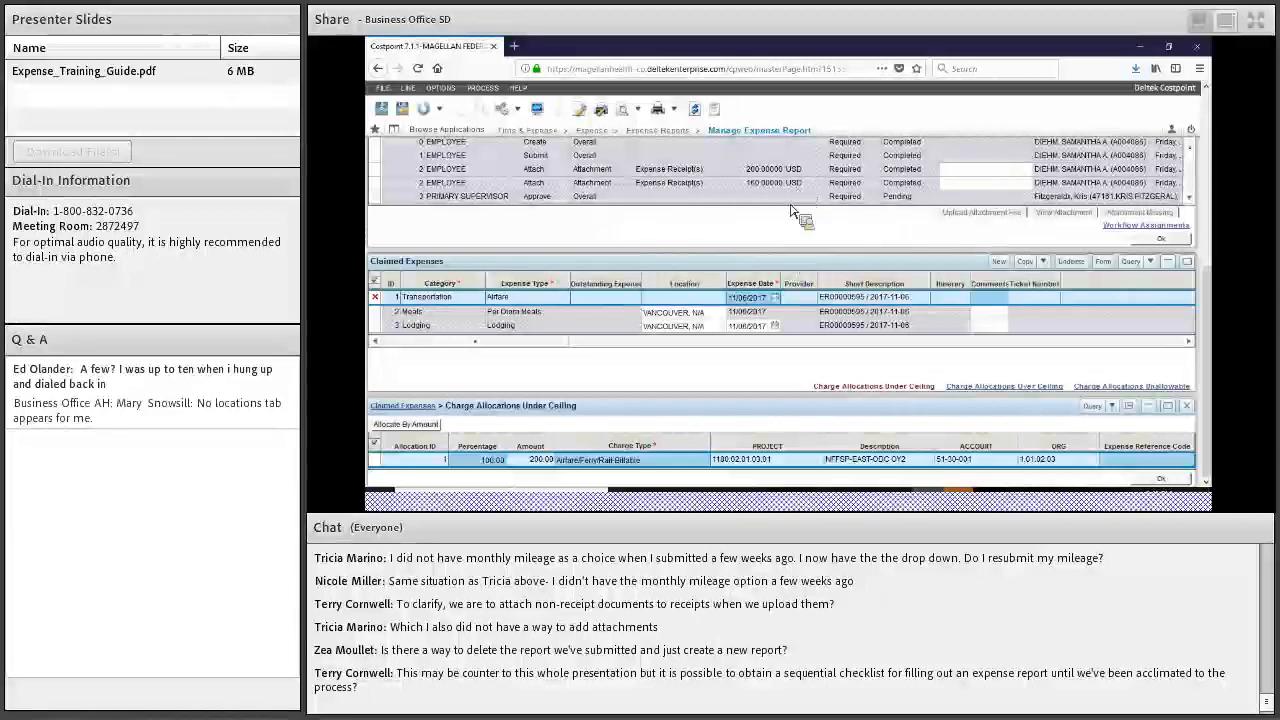
pyautogui.press('Down')
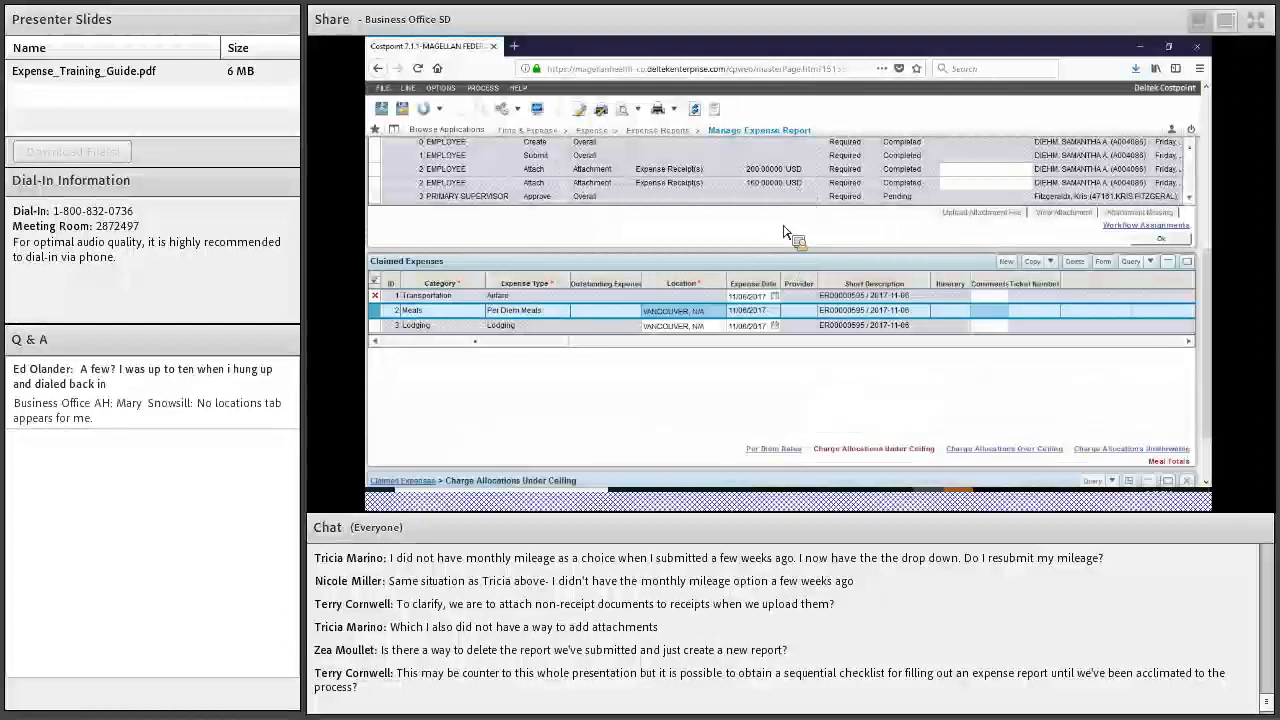
pyautogui.press('Down')
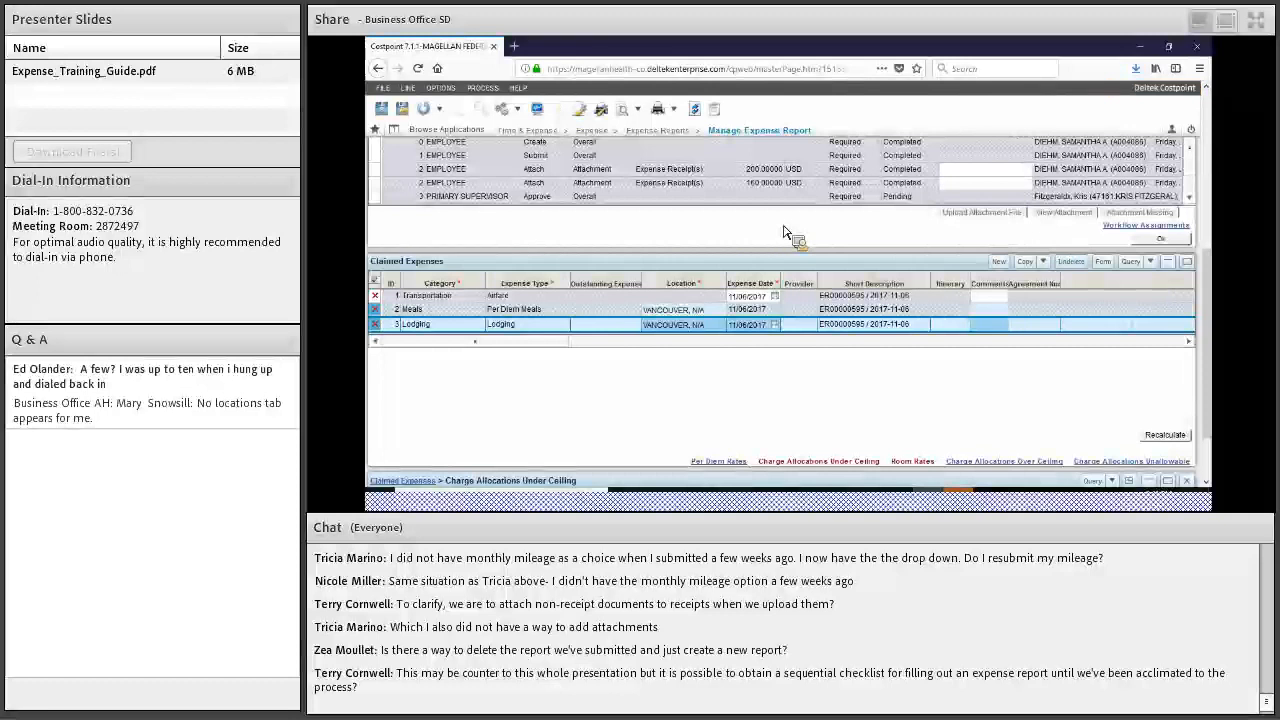
pyautogui.scroll(5, 785, 232)
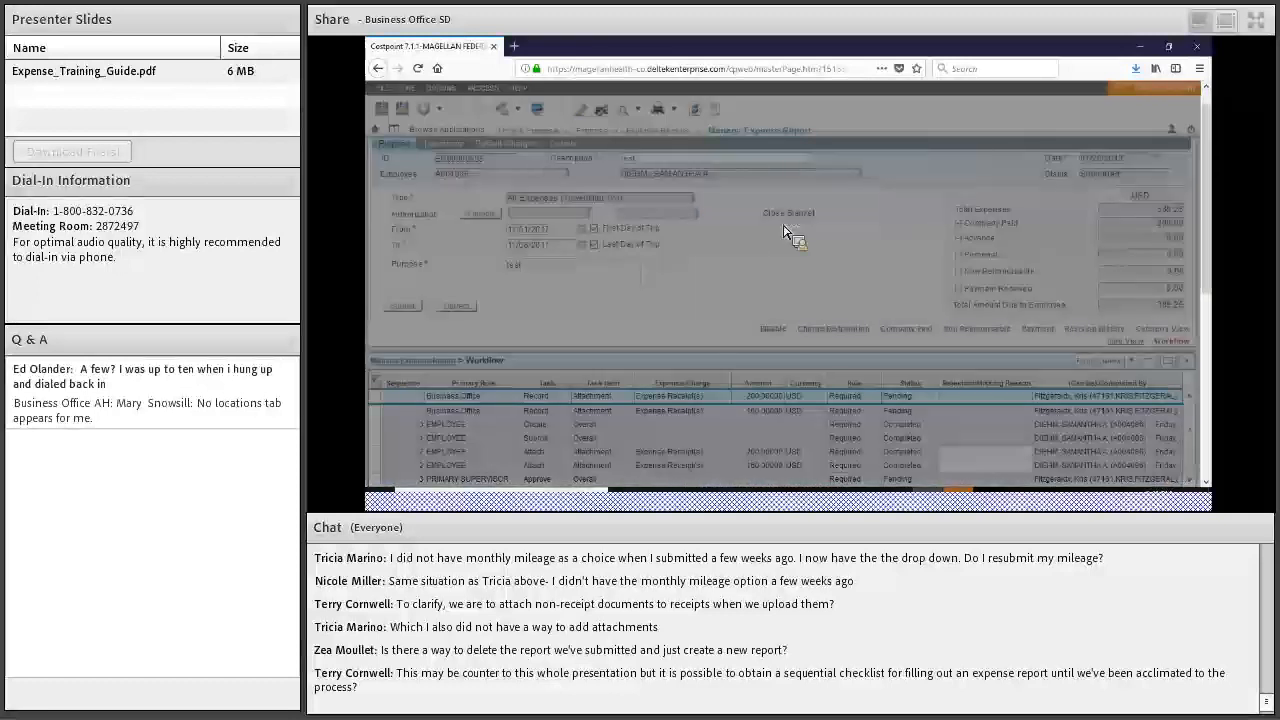